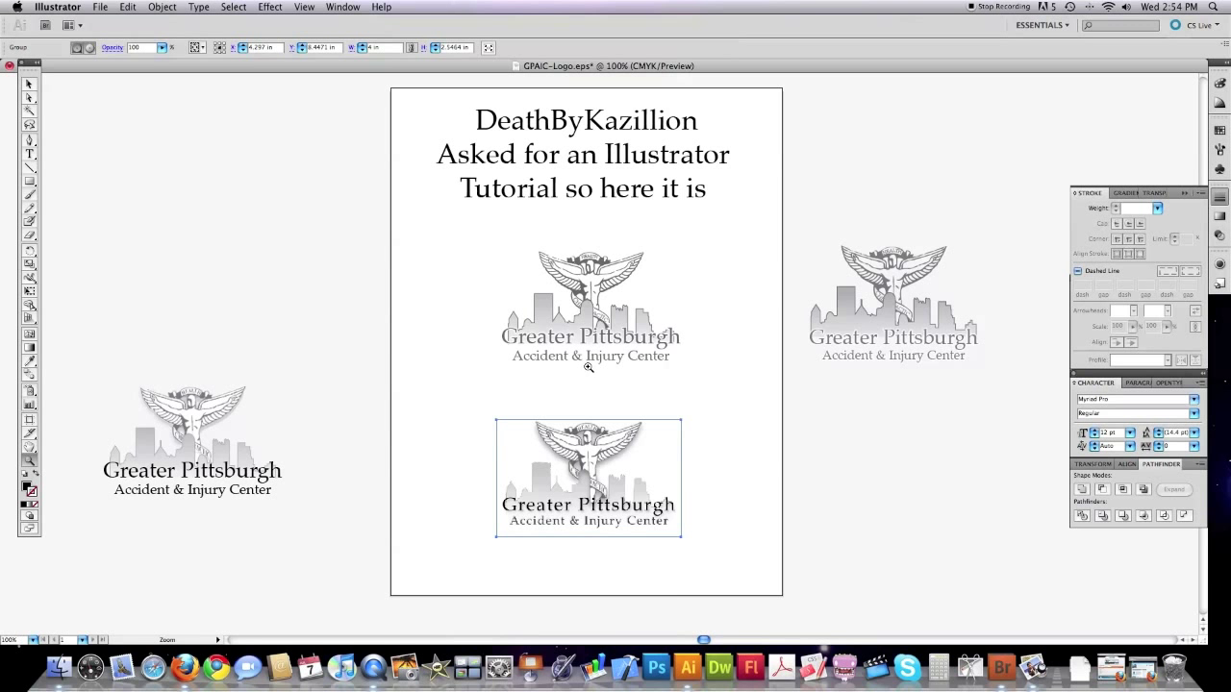
left_click(28, 84)
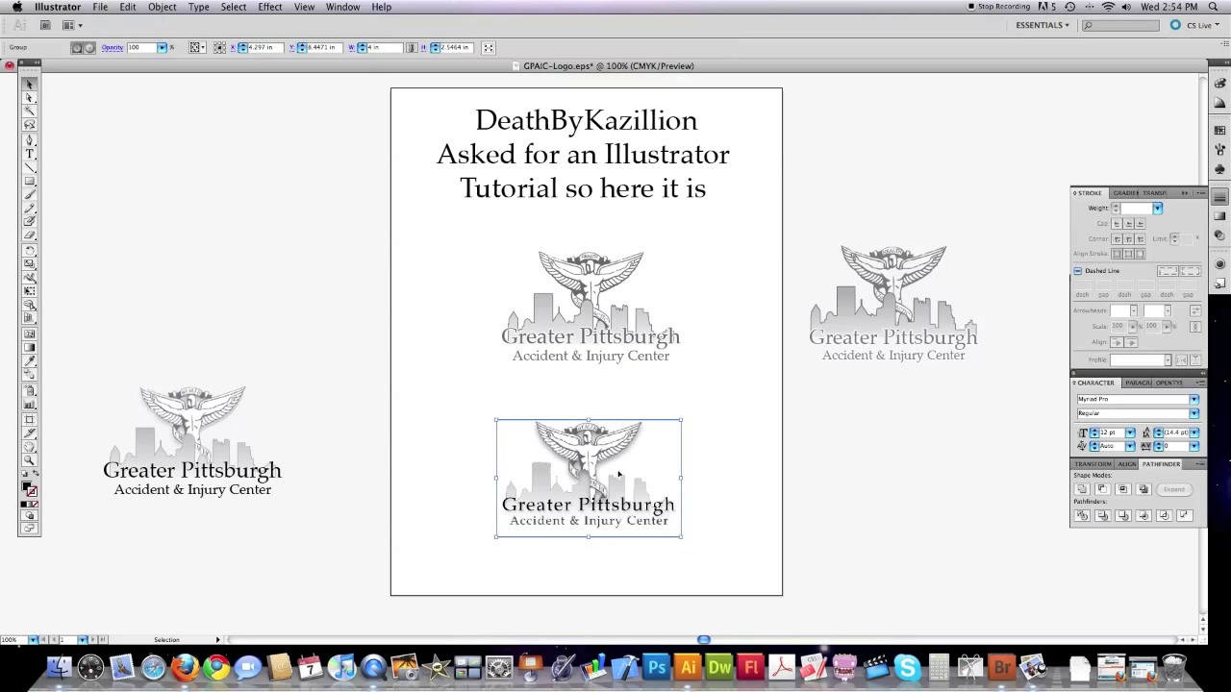
left_click(100, 8)
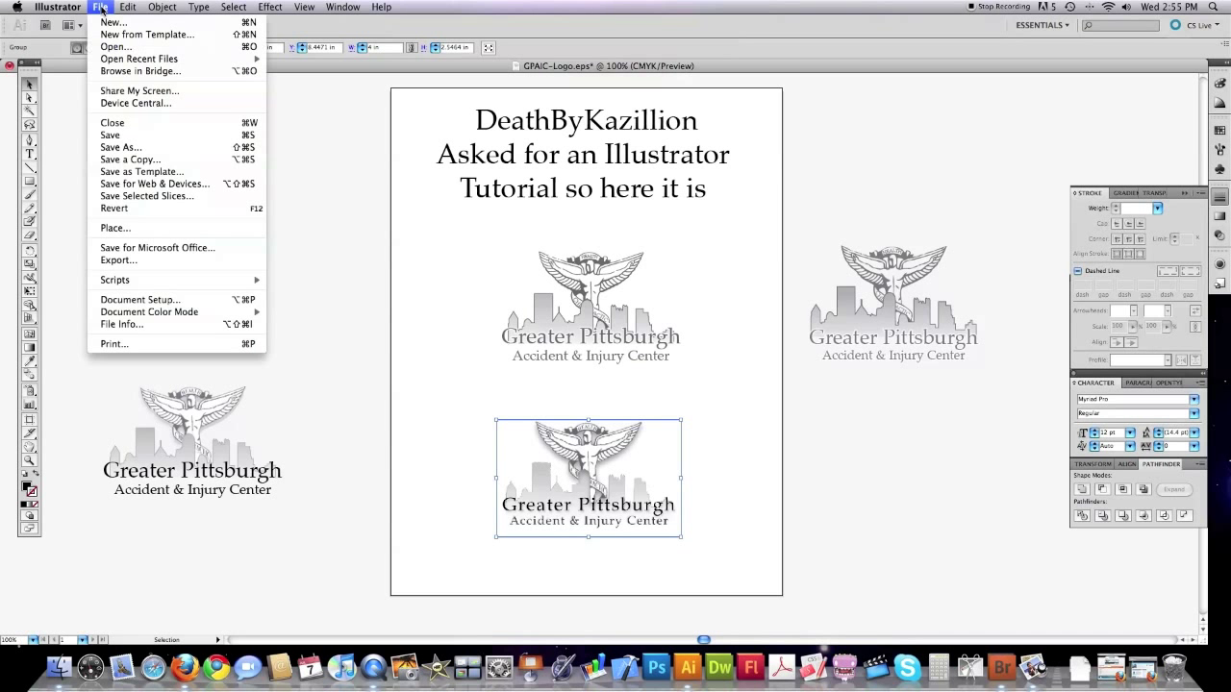
left_click(143, 229)
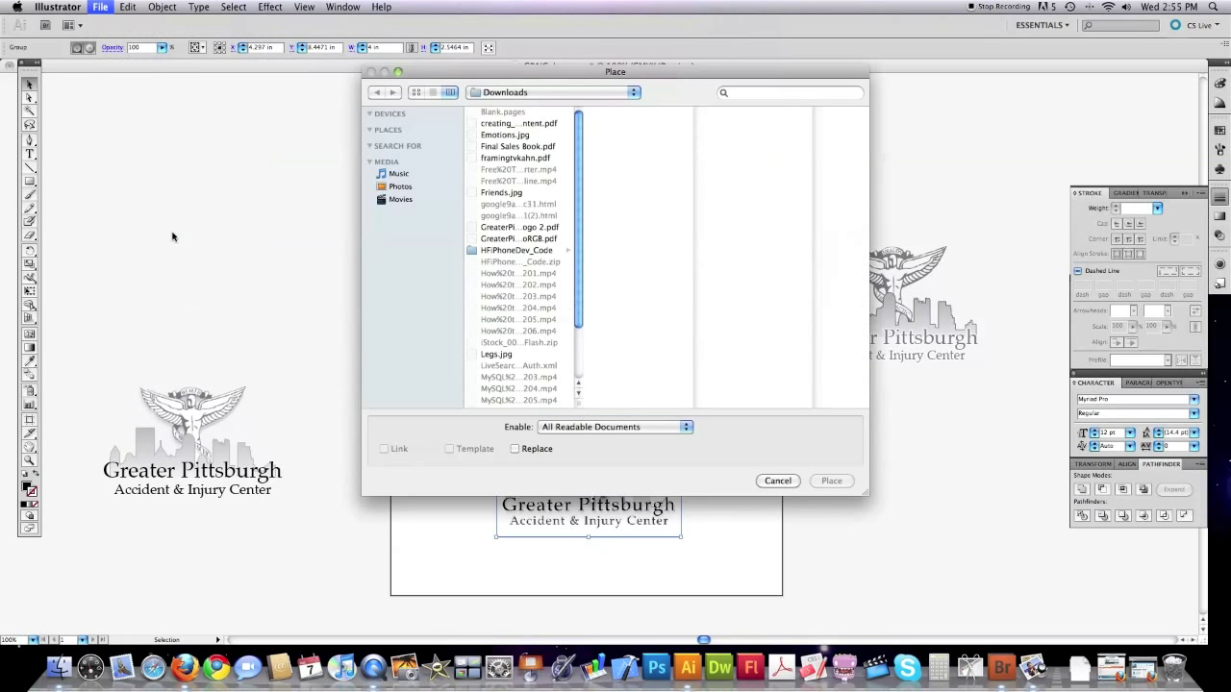
left_click(519, 238)
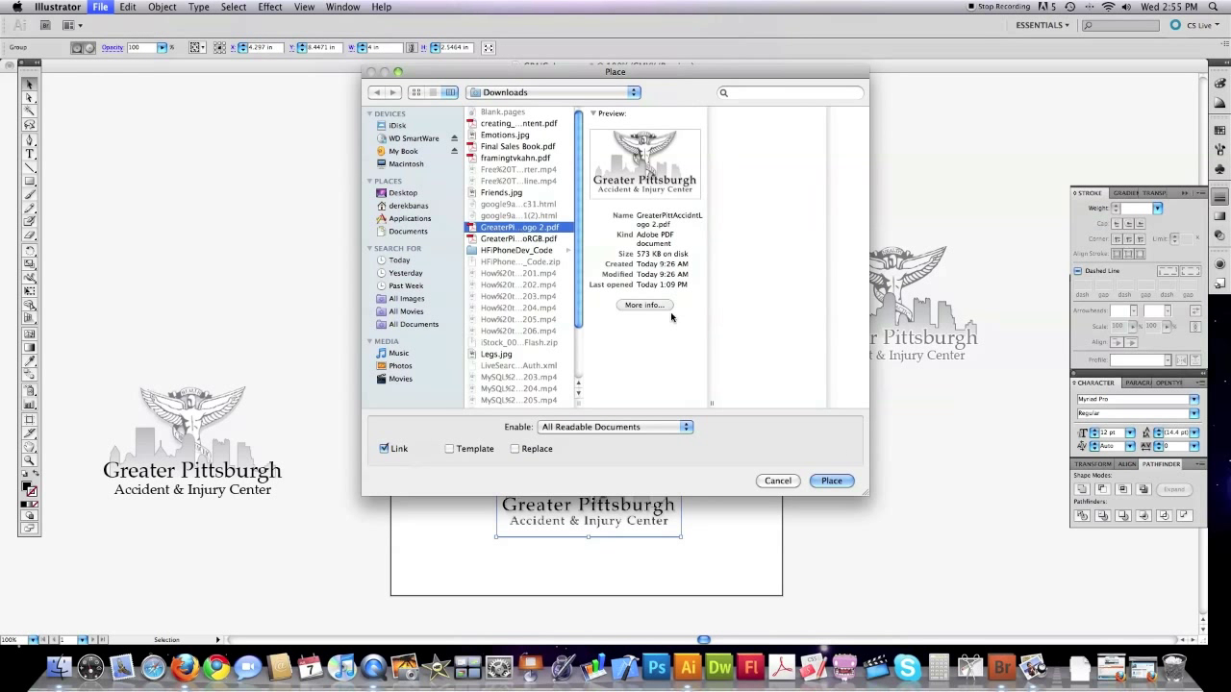
left_click(777, 480)
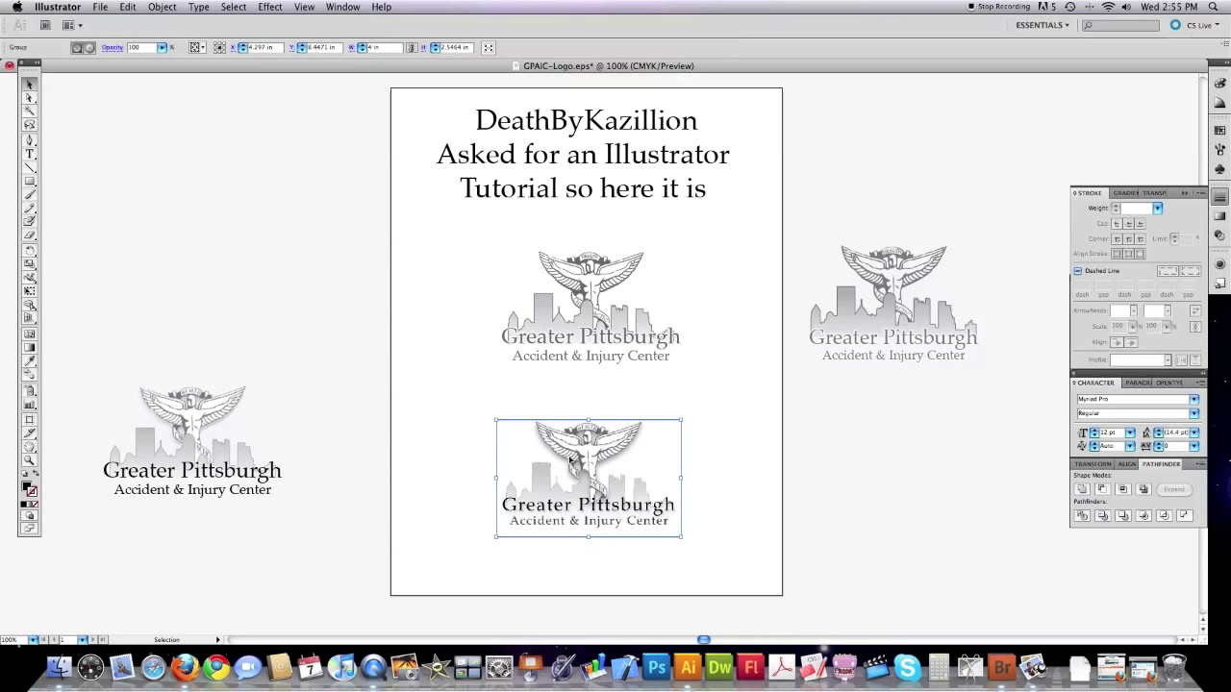
- Rasterize the selected logo in the lower part of the artboard, keeping the default rasterize settings
left_click(163, 8)
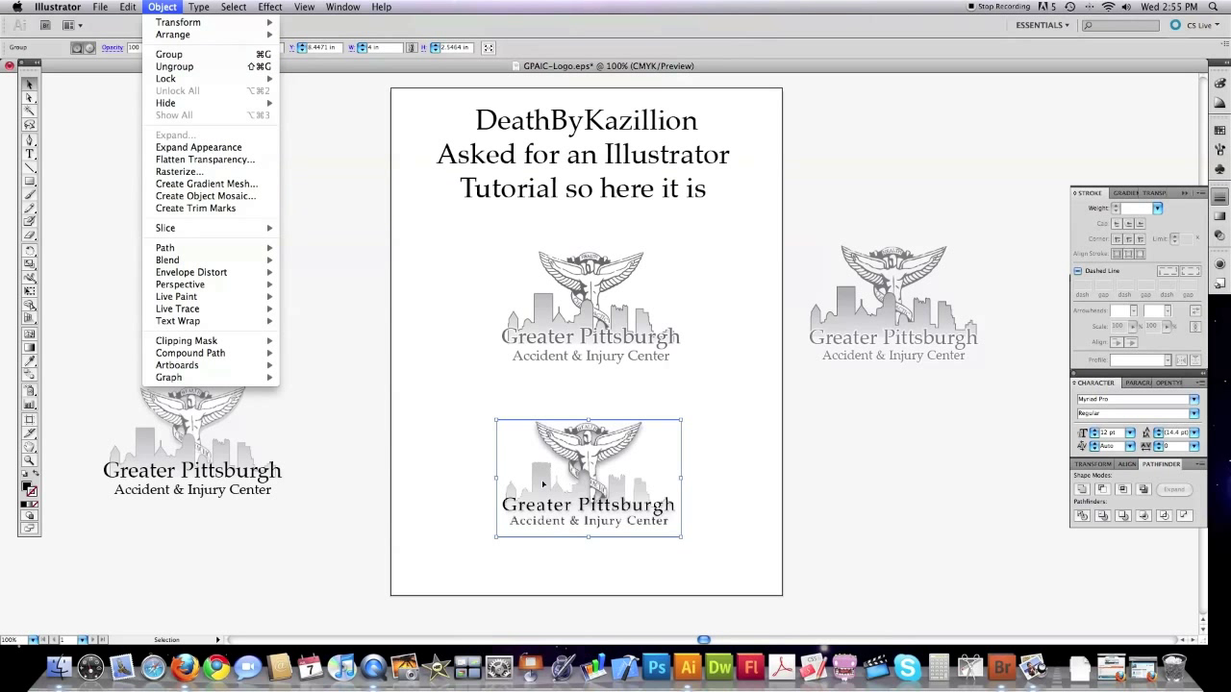
mouse_move(220, 308)
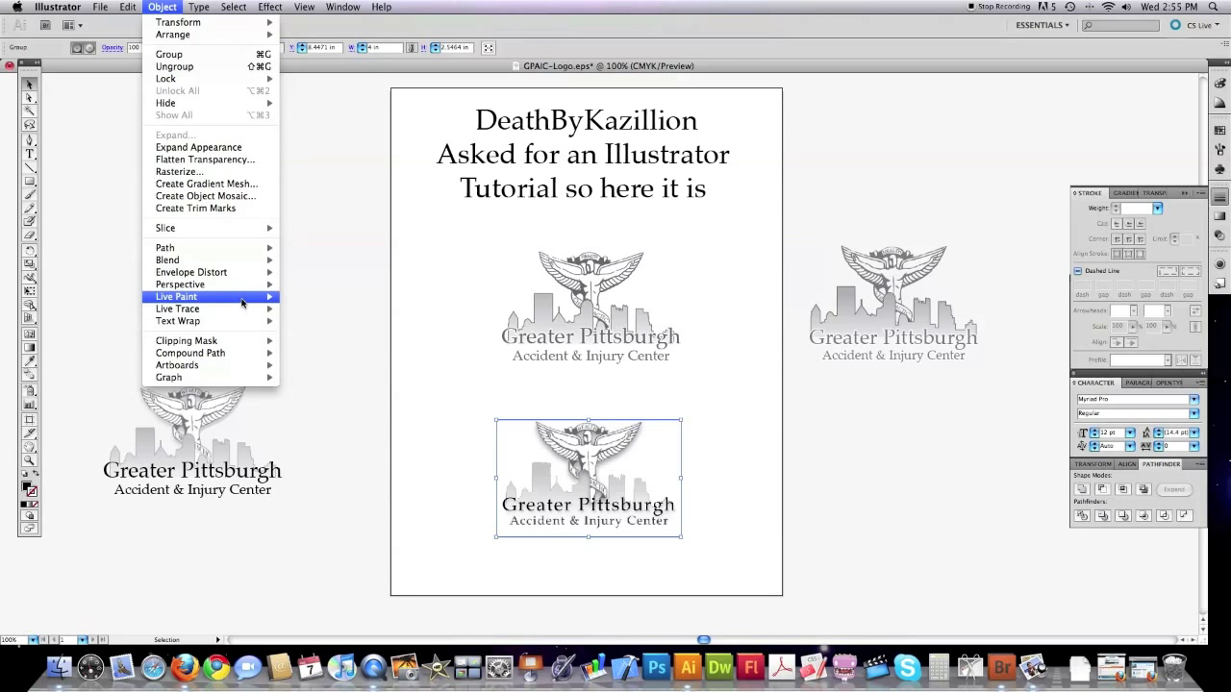
left_click(183, 171)
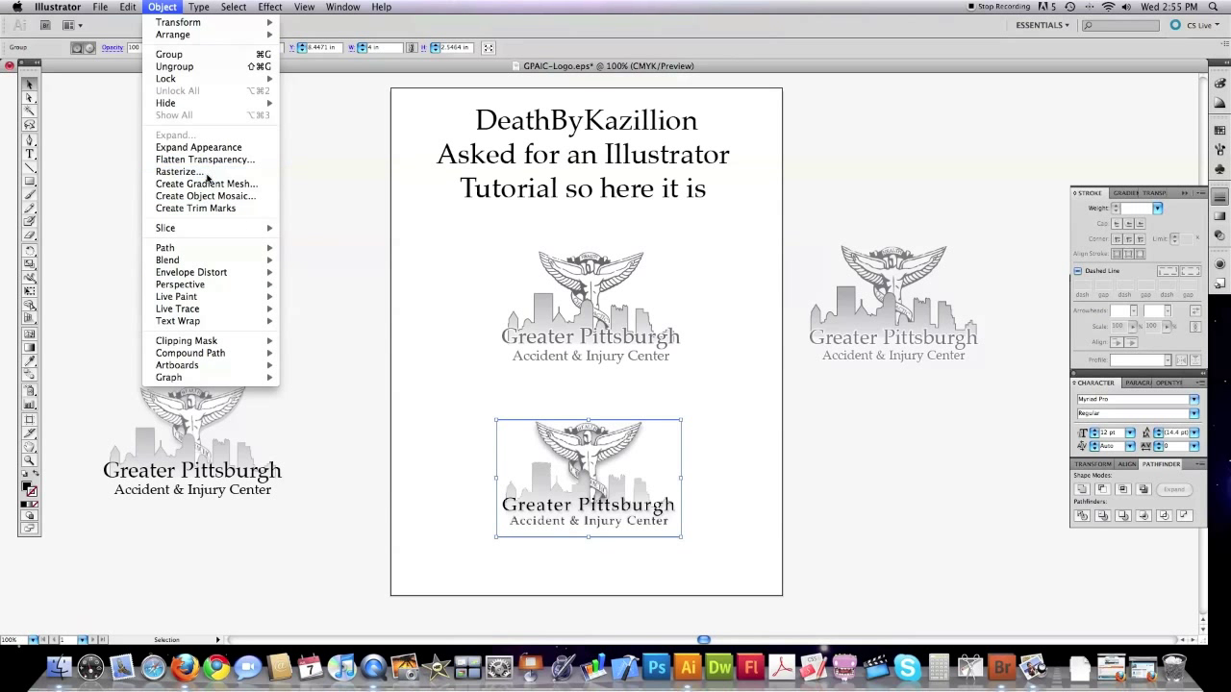
key("Return")
- Live Trace the rasterized logo in black and white with preview on, threshold 152 and Ignore White enabled
left_click(162, 7)
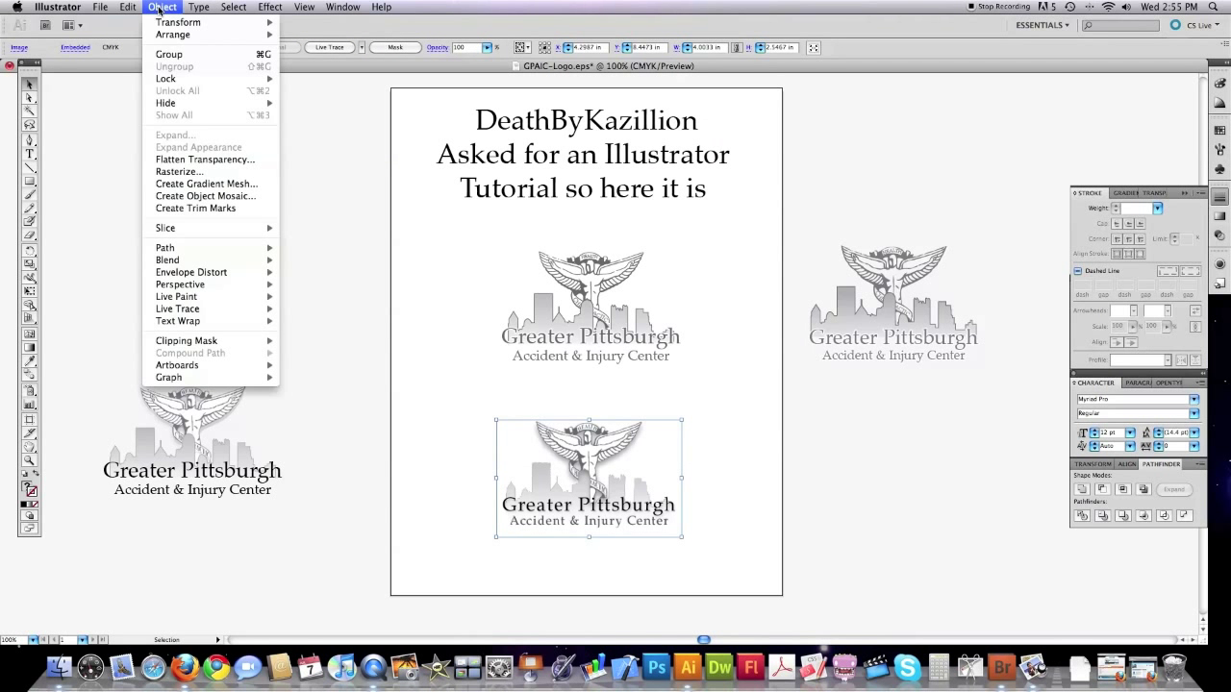
mouse_move(230, 309)
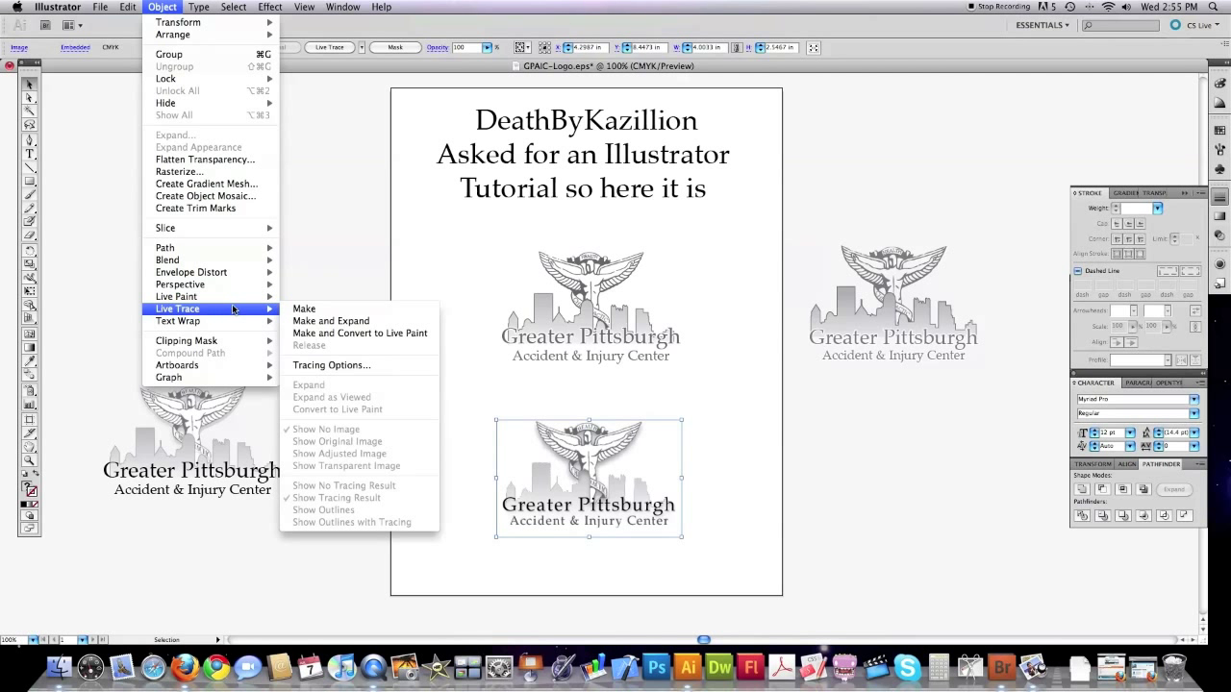
left_click(322, 366)
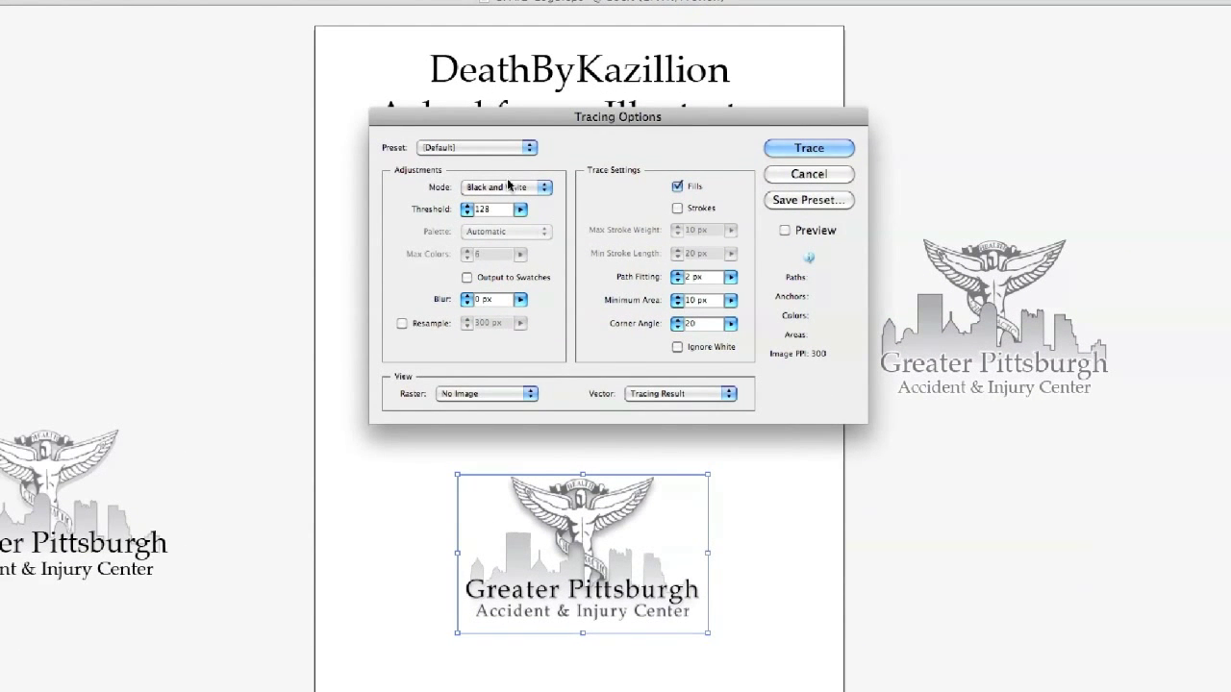
left_click(784, 230)
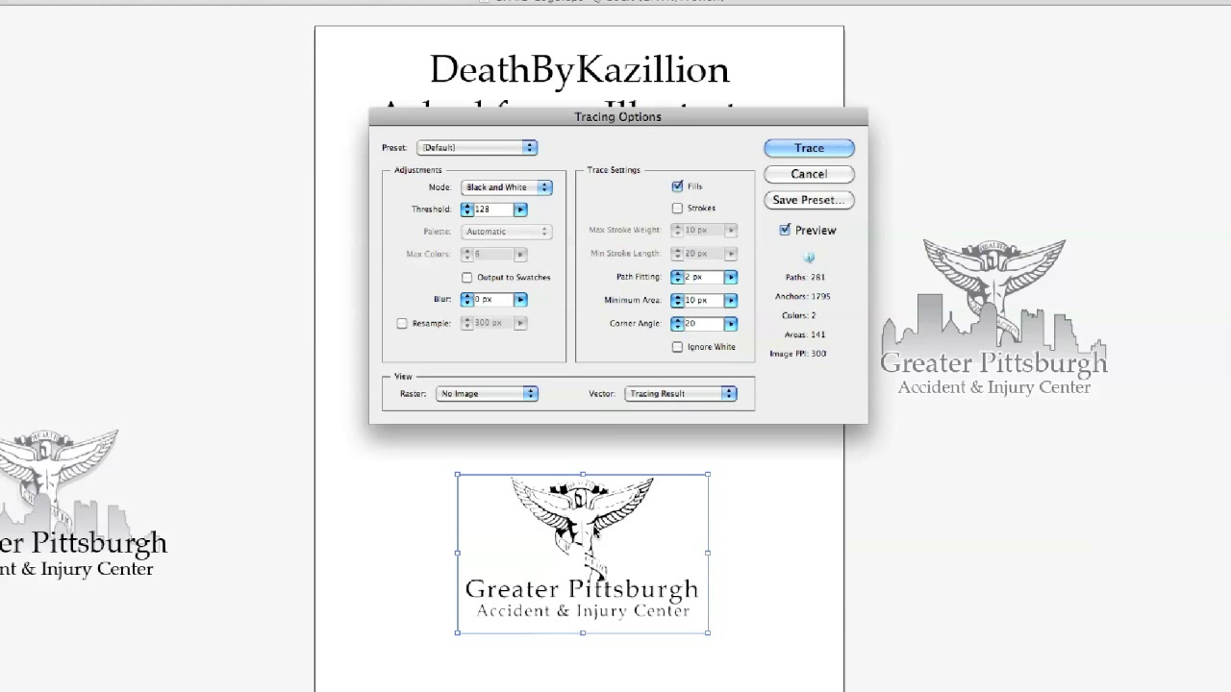
left_click(519, 210)
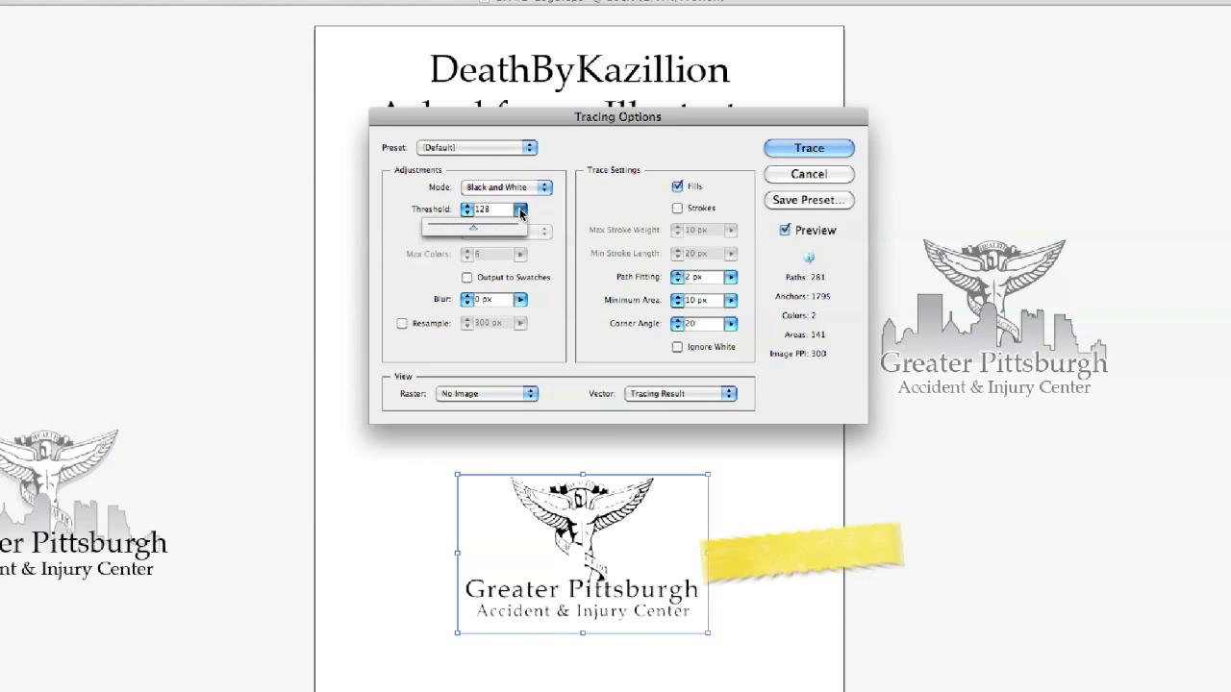
left_click_drag(475, 231, 479, 233)
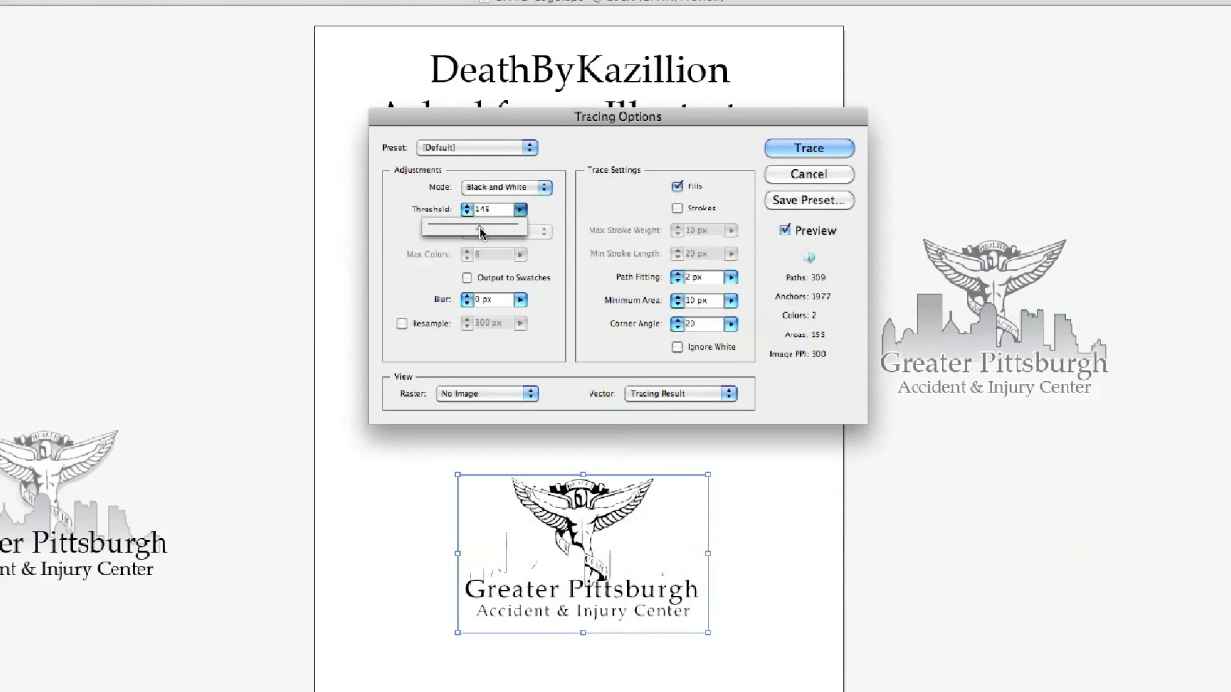
left_click_drag(479, 231, 481, 232)
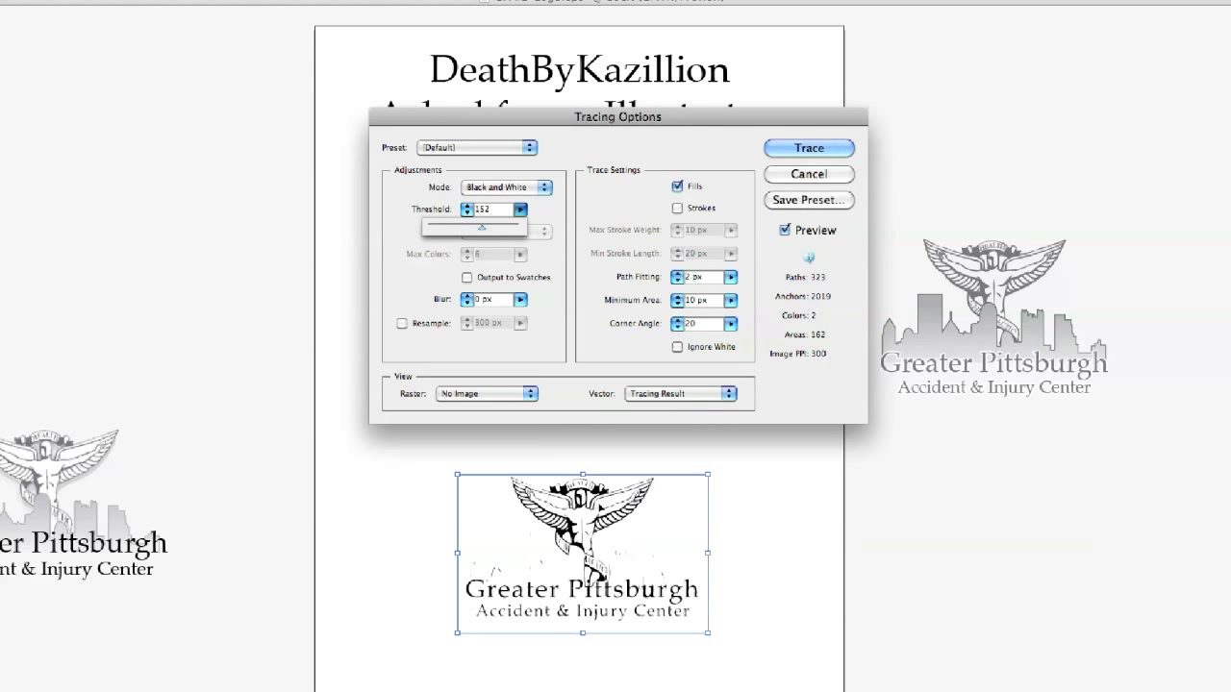
left_click(550, 311)
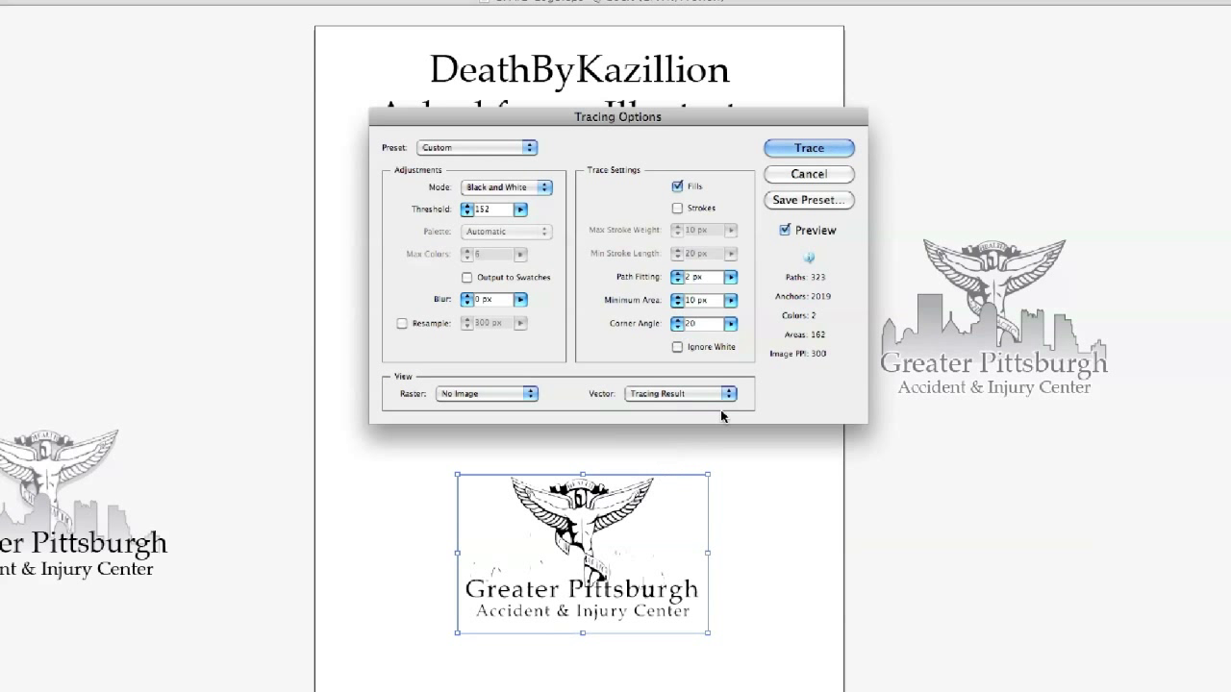
left_click(677, 348)
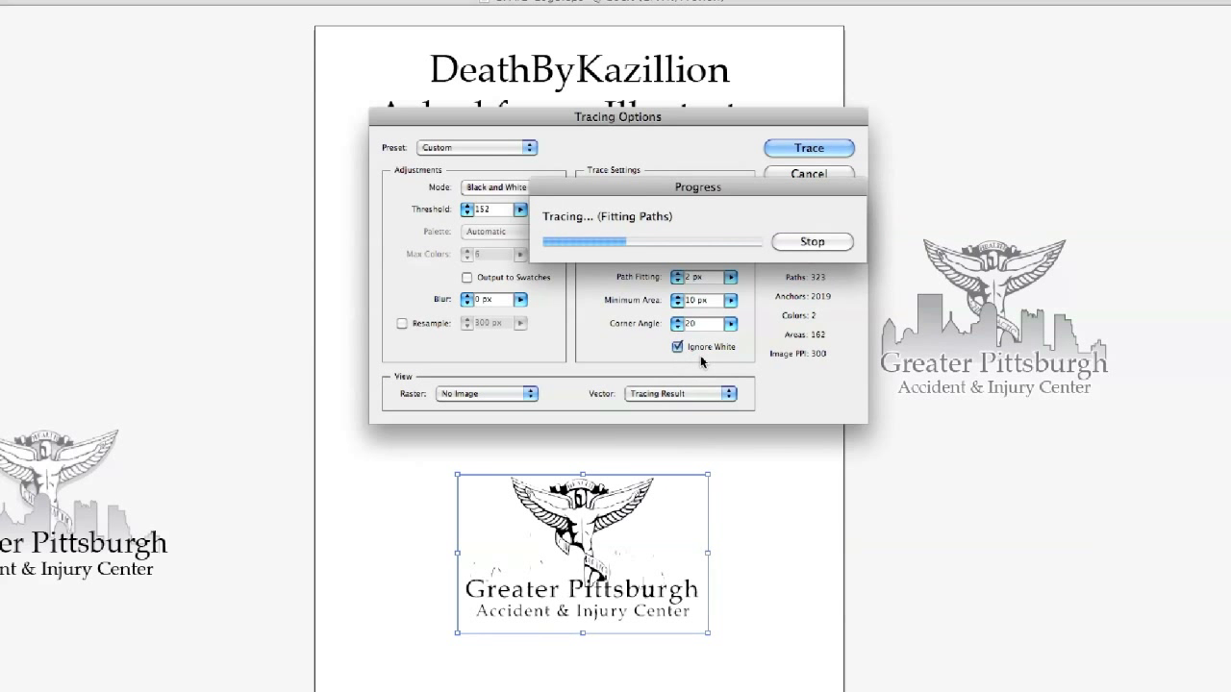
key("Return")
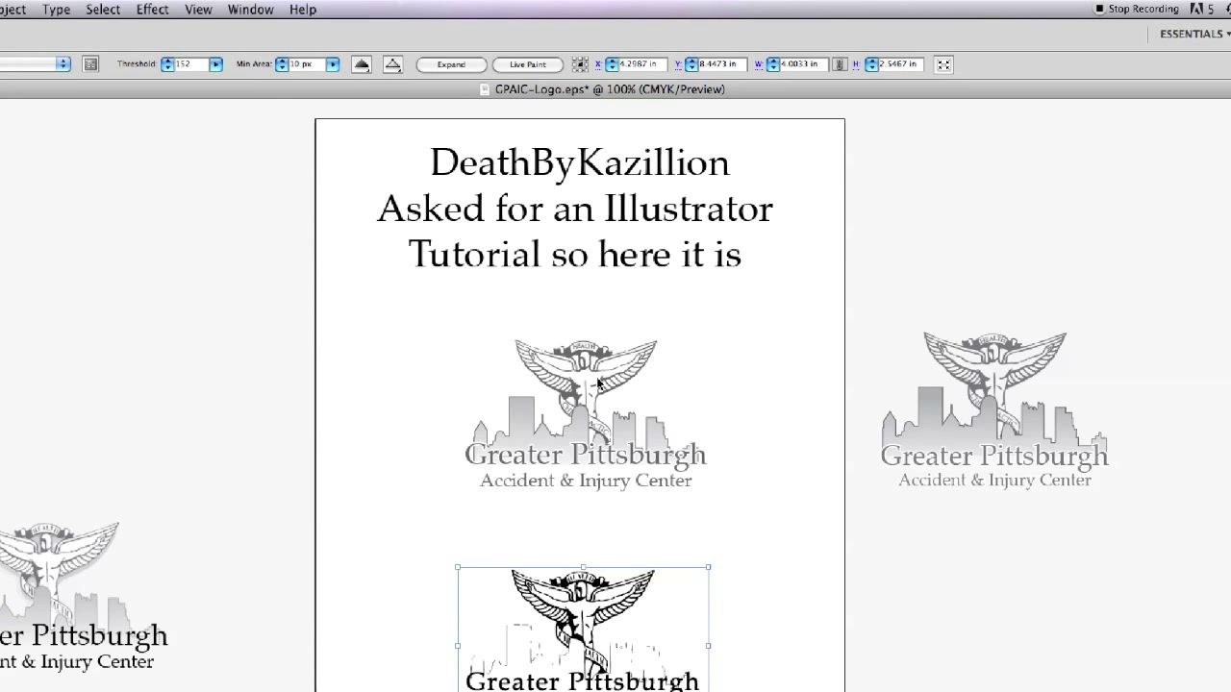
- Convert the traced logo to a Live Paint group, accept the loss of trace parameters, and deselect it
left_click(9, 9)
mouse_move(90, 403)
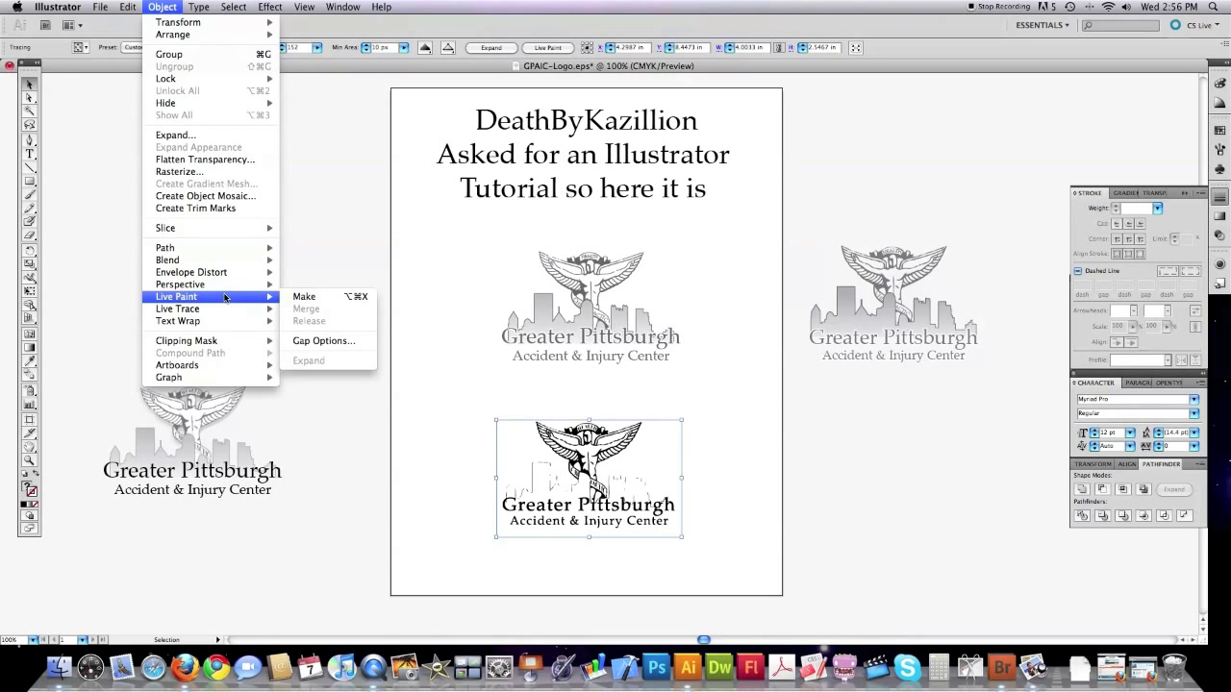
left_click(333, 299)
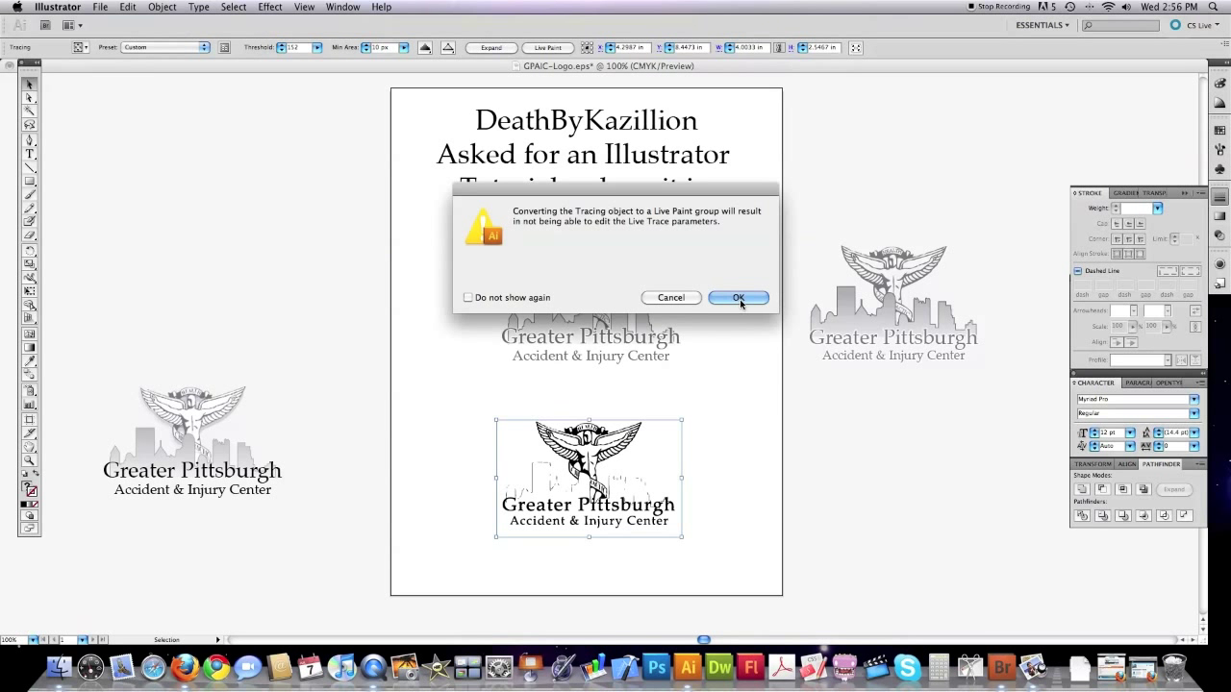
left_click(742, 298)
left_click(690, 453)
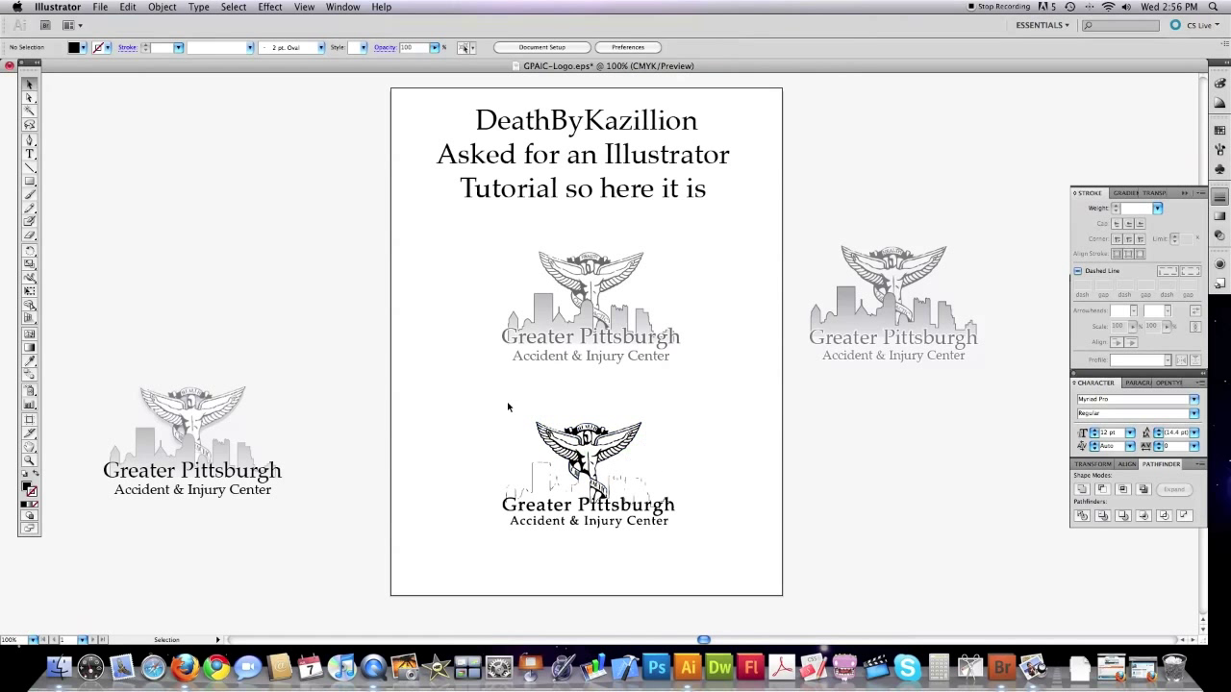
- Delete the right-hand skyline and the lettering beneath it from the traced logo using Direct Selection
left_click(29, 99)
left_click(663, 420)
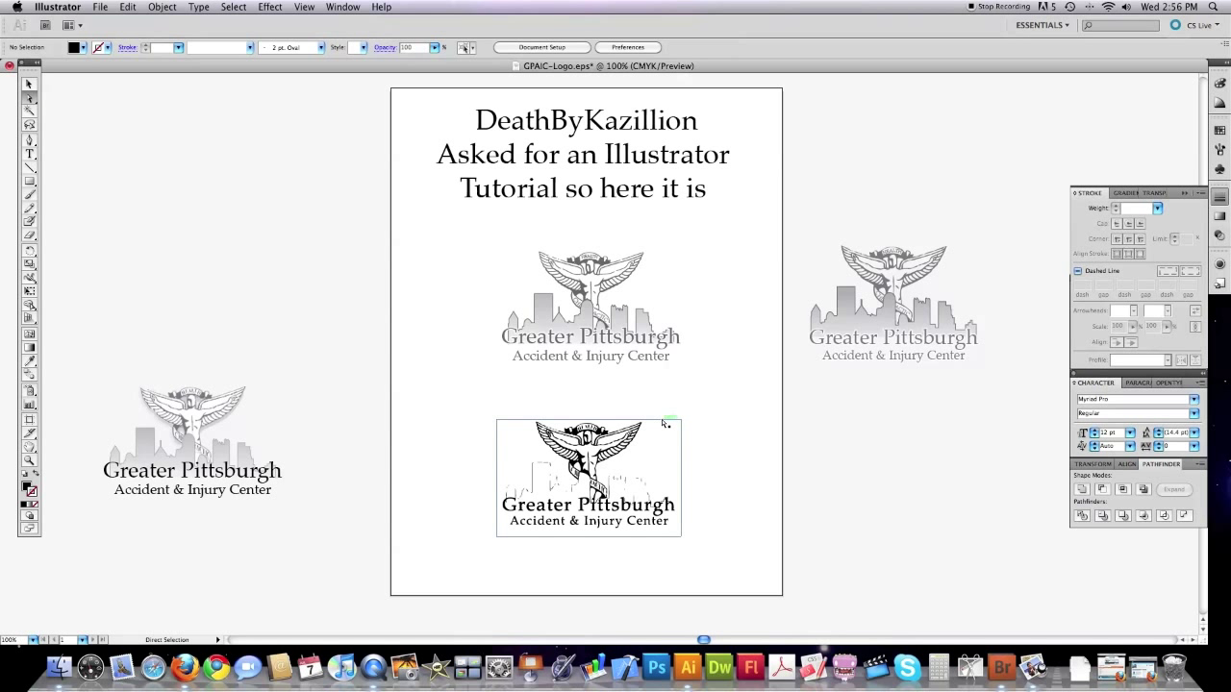
left_click(693, 482)
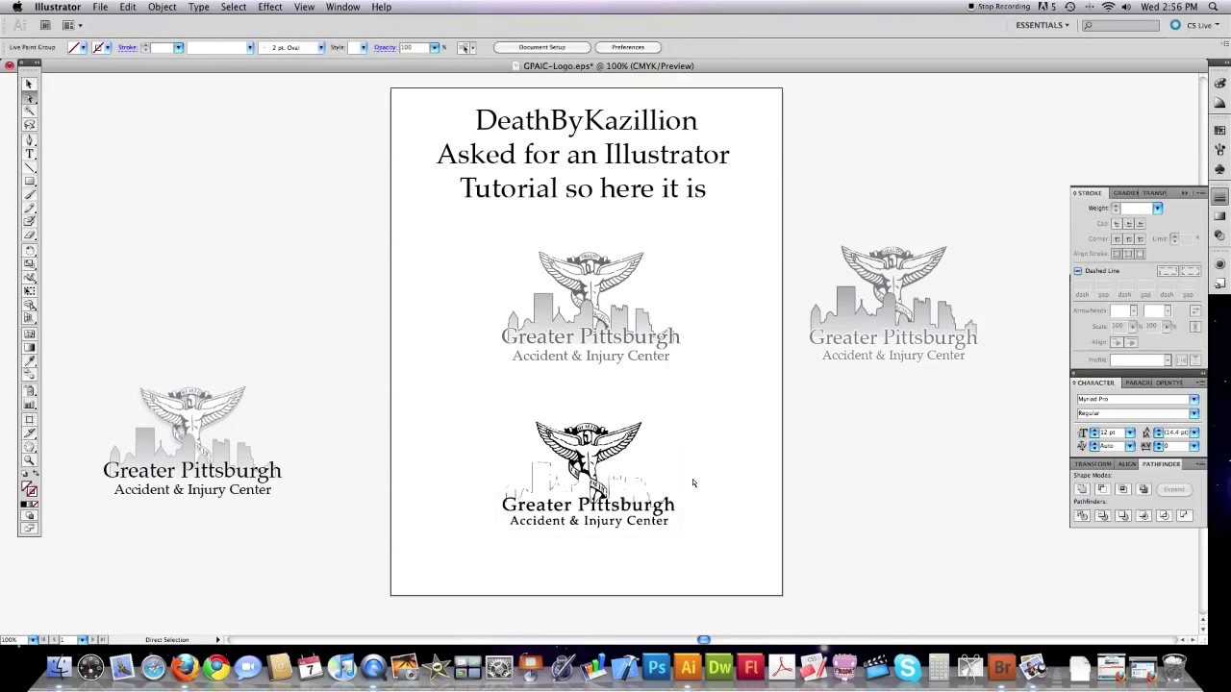
left_click(29, 459)
left_click(608, 475)
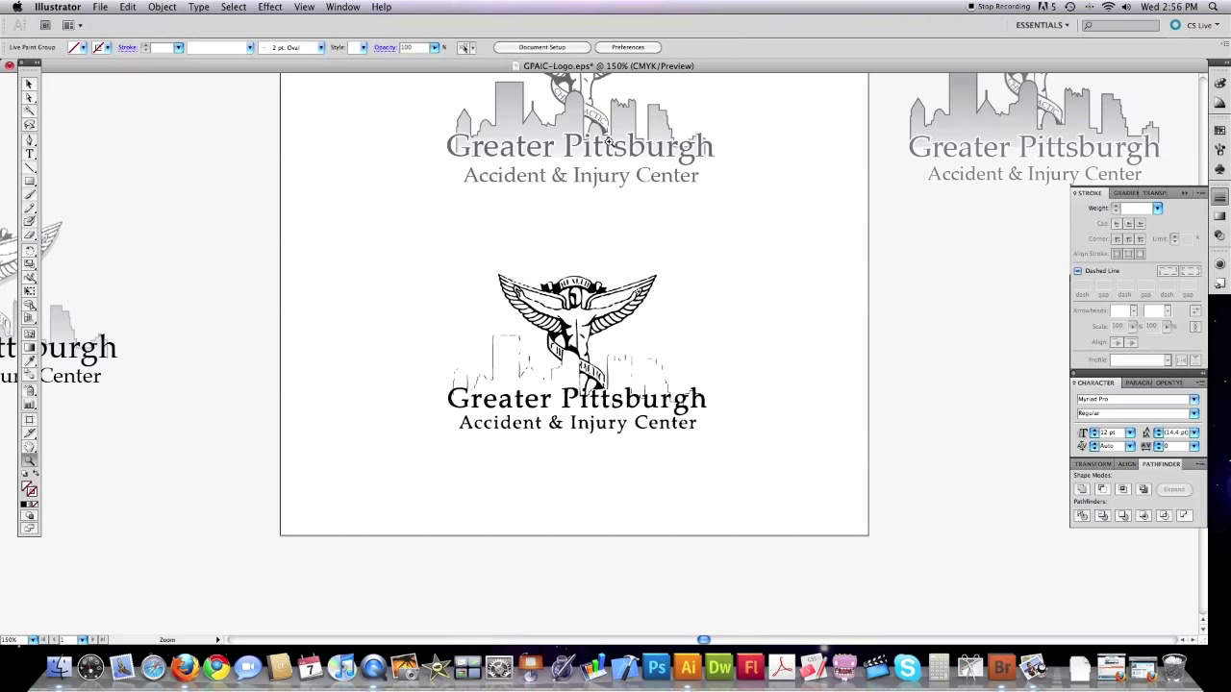
left_click(29, 97)
left_click_drag(714, 340, 618, 453)
key("Delete")
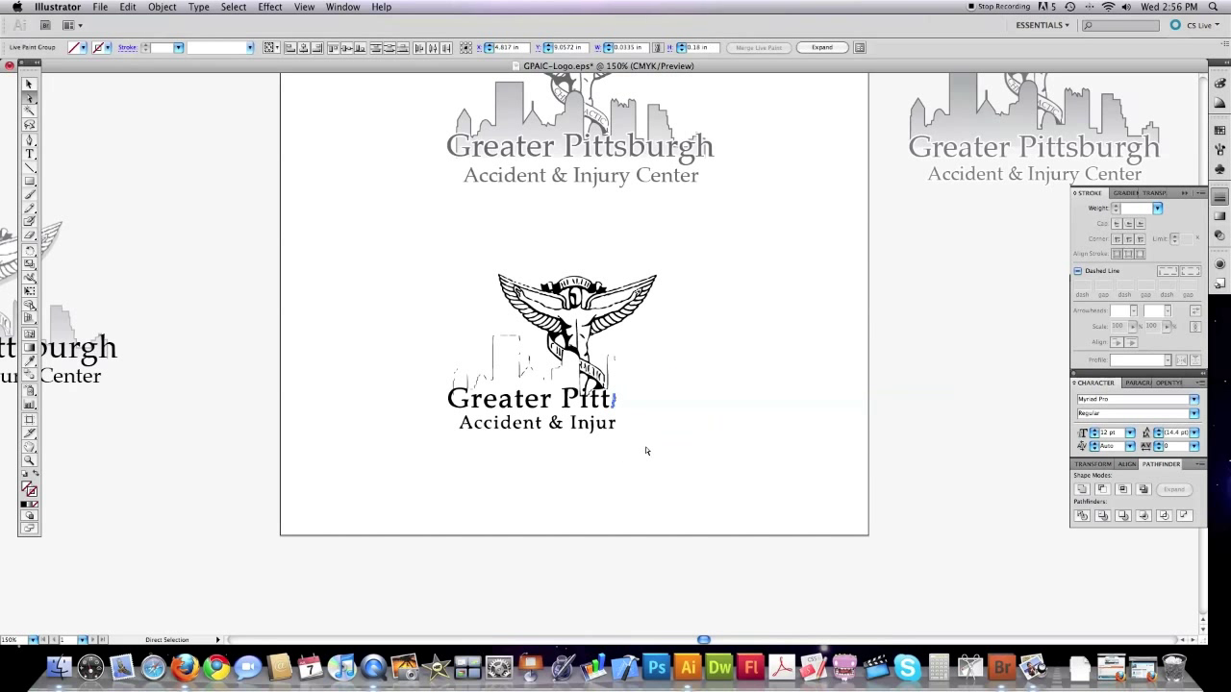
- Delete the rest of the traced lettering and the left-hand skyline around the winged figure
left_click_drag(636, 459, 432, 420)
key("Delete")
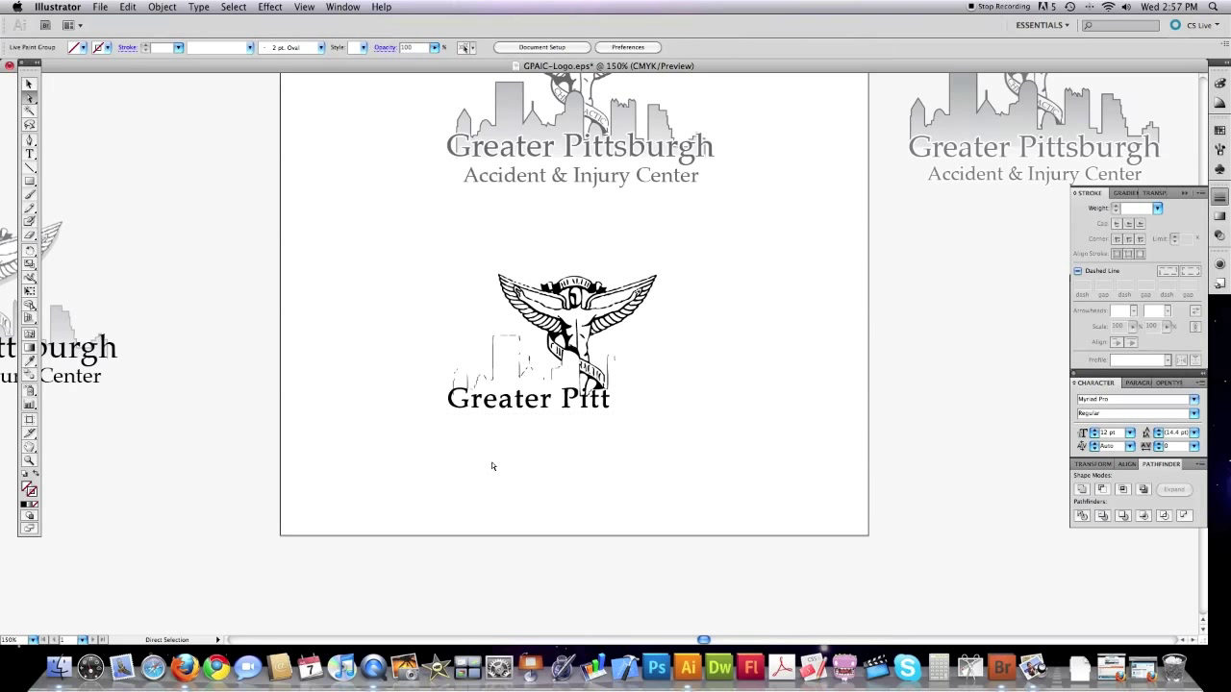
left_click_drag(429, 323, 486, 334)
key("Delete")
key("Delete")
- Delete the traced letter shapes one by one from the banner above the winged figure's head
key("z")
left_click_drag(475, 256, 692, 427)
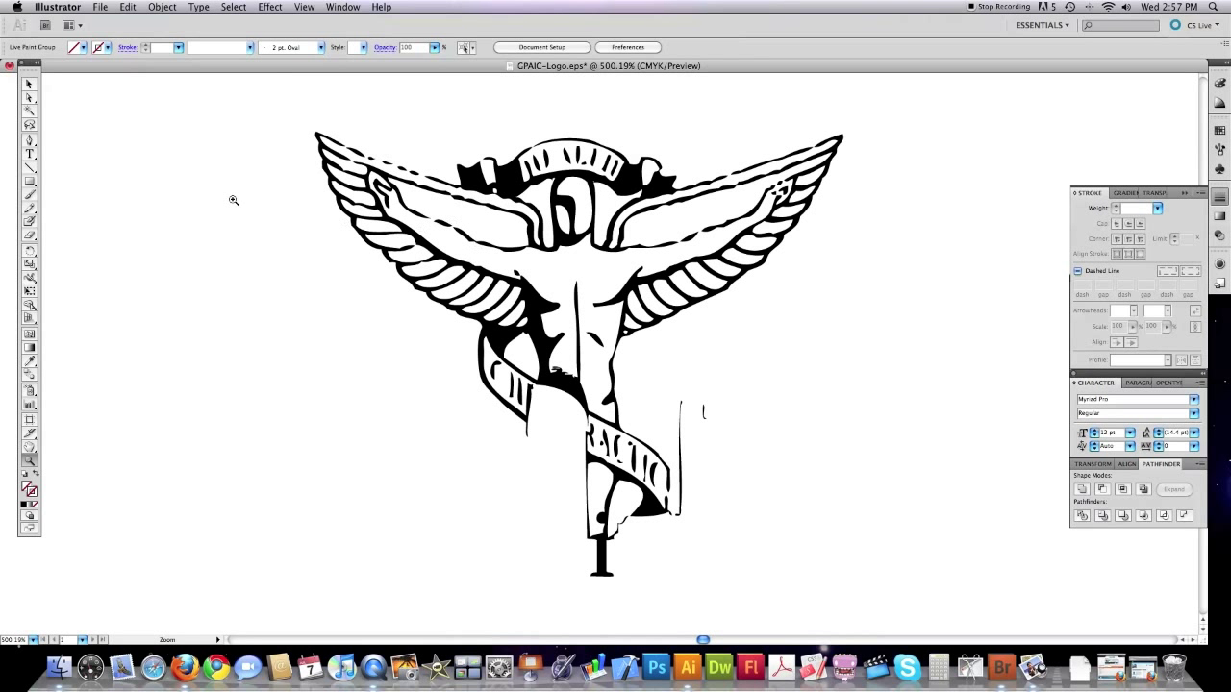
key("a")
left_click(550, 164)
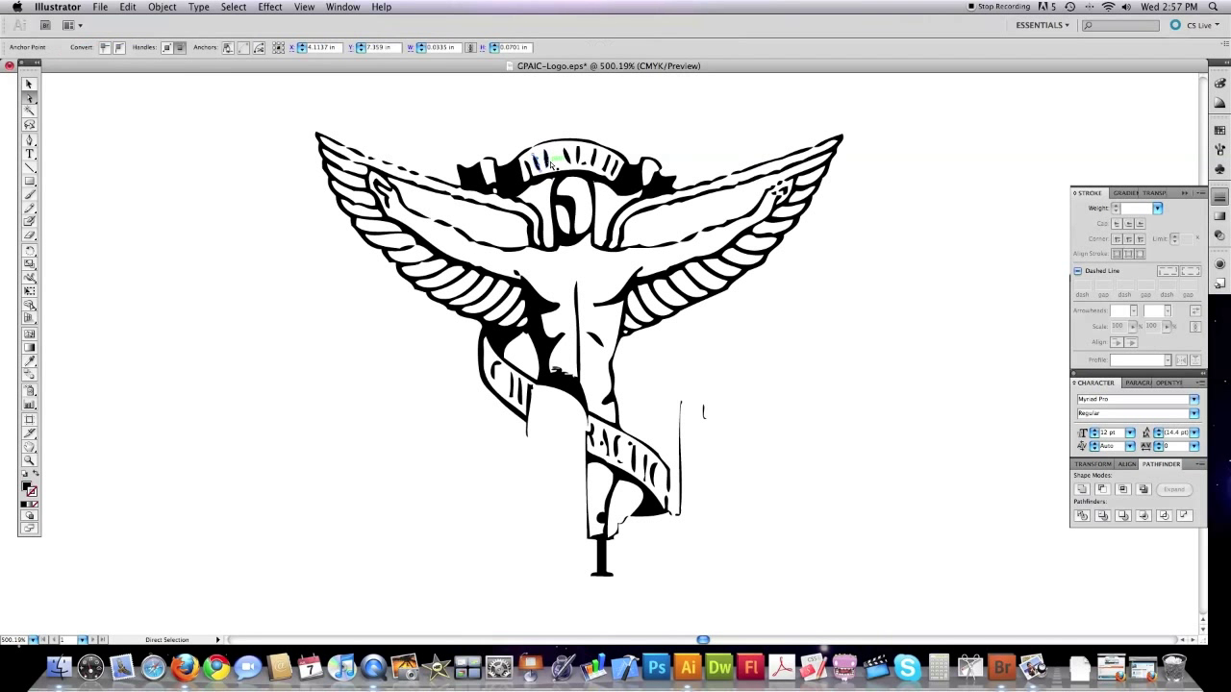
key("Delete")
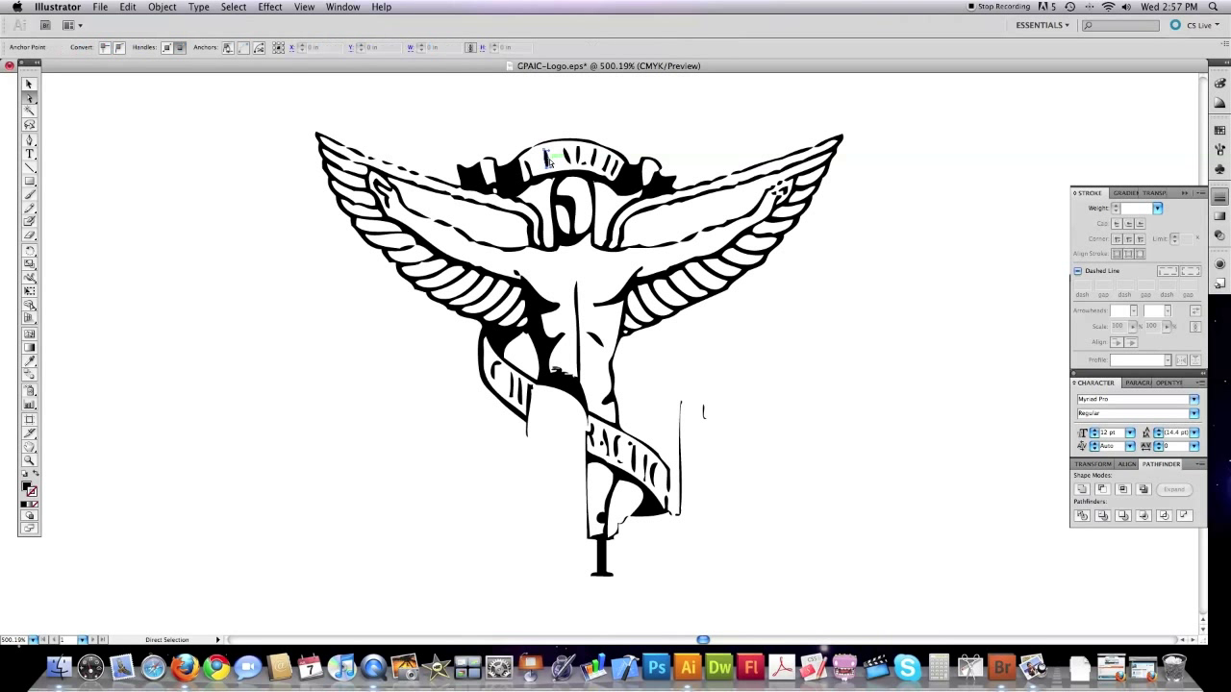
left_click(592, 158)
key("Delete")
left_click(602, 161)
key("Delete")
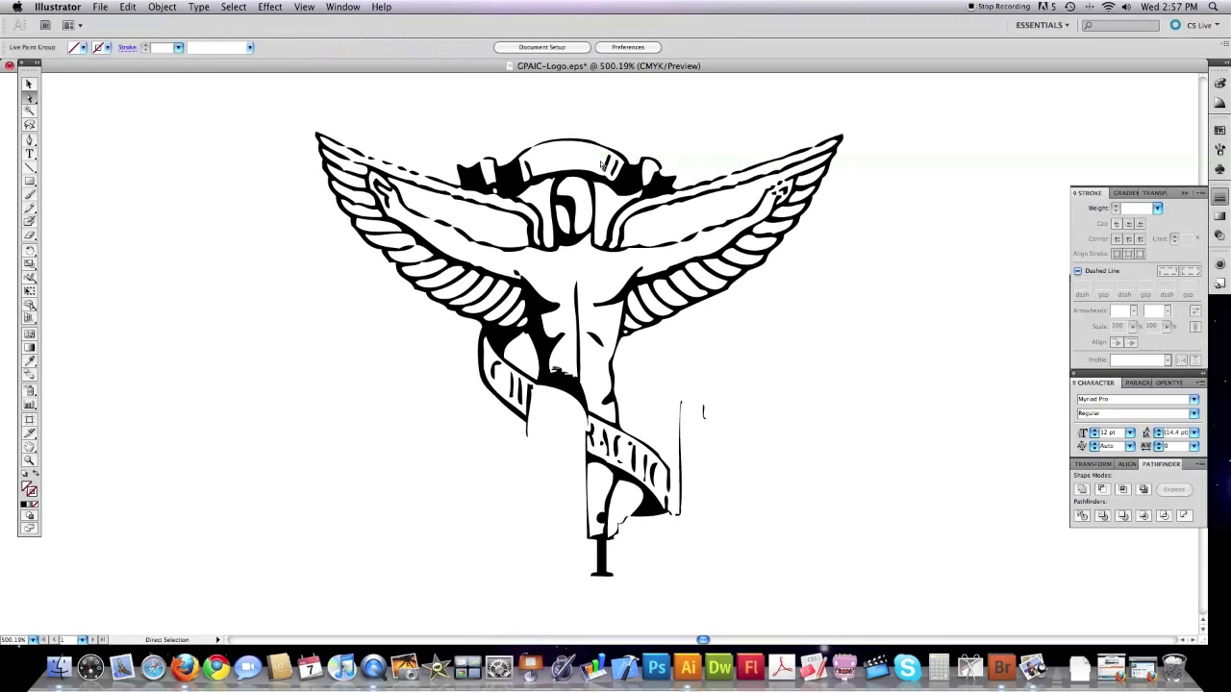
left_click(608, 164)
key("Delete")
left_click(618, 168)
key("Delete")
- Move the anchor points of the stroke at the head banner's left end into the outline, and choose the Delete Anchor Point tool
left_click(525, 166)
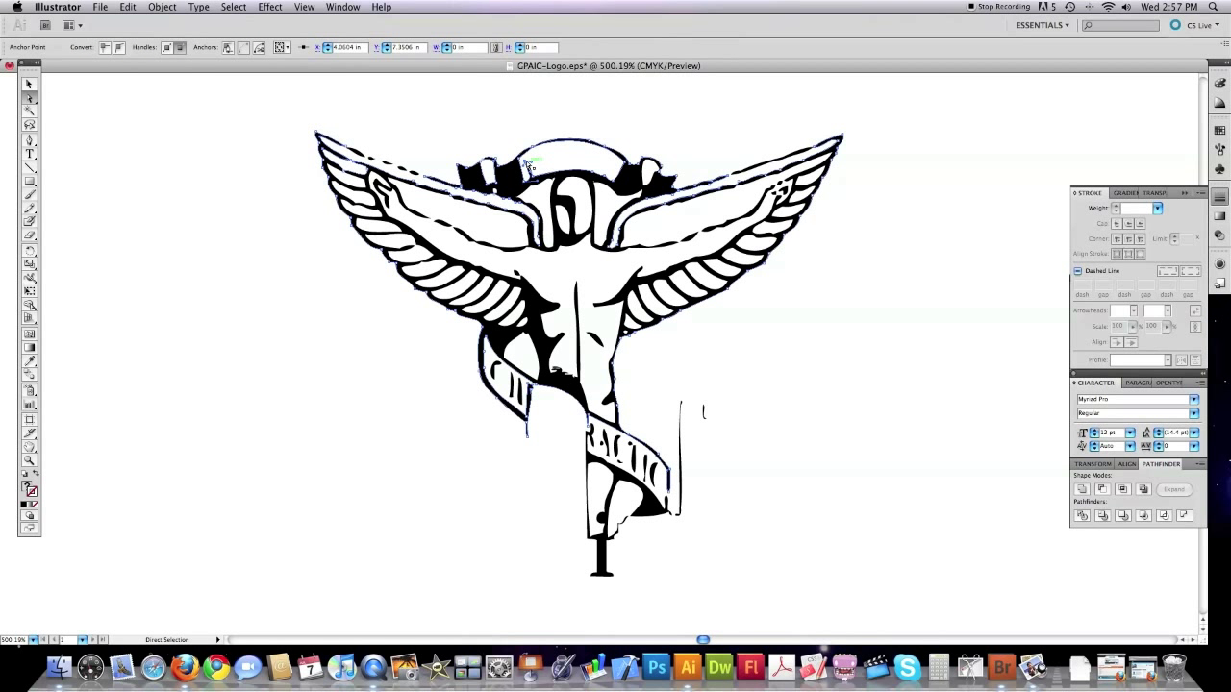
left_click_drag(521, 166, 536, 178)
left_click(29, 140)
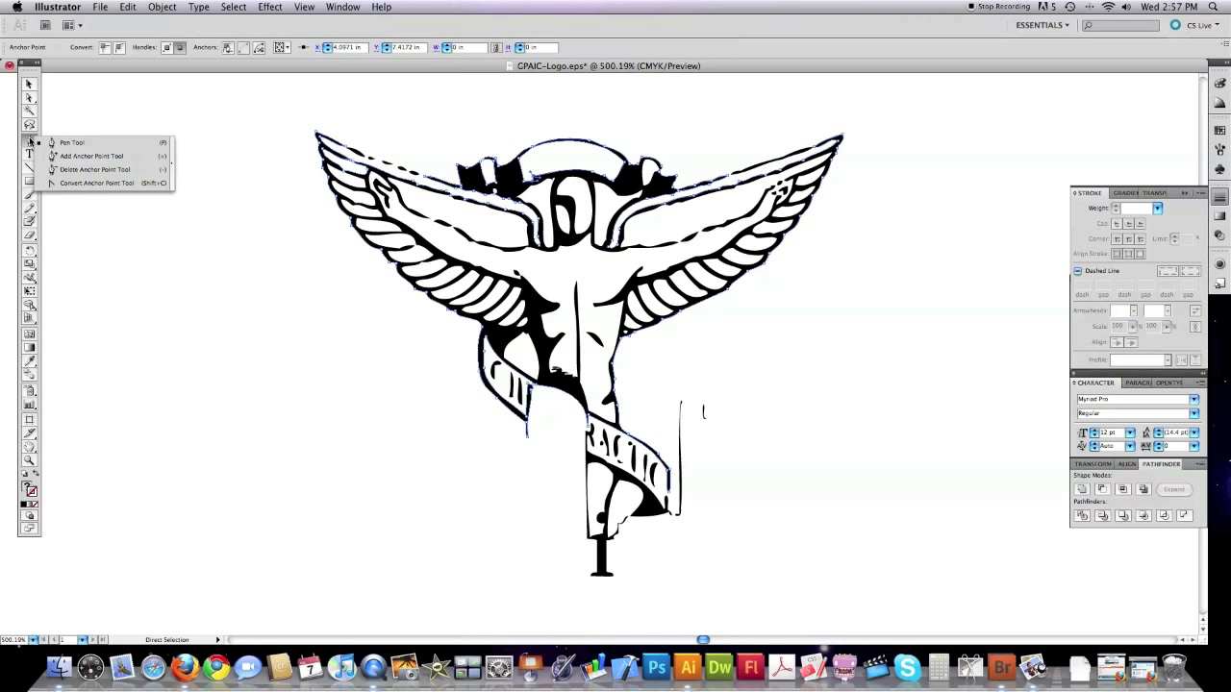
left_click(95, 169)
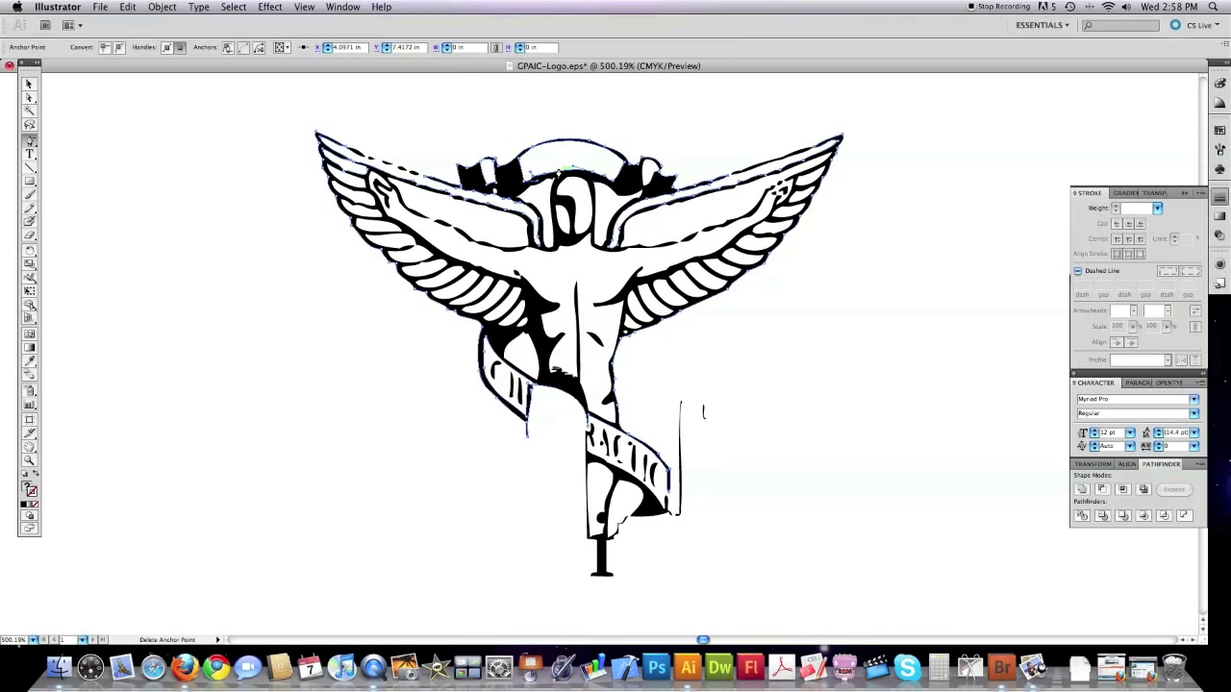
- Delete the traced letters from the left section of the lower ribbon with Direct Selection
key("v")
key("a")
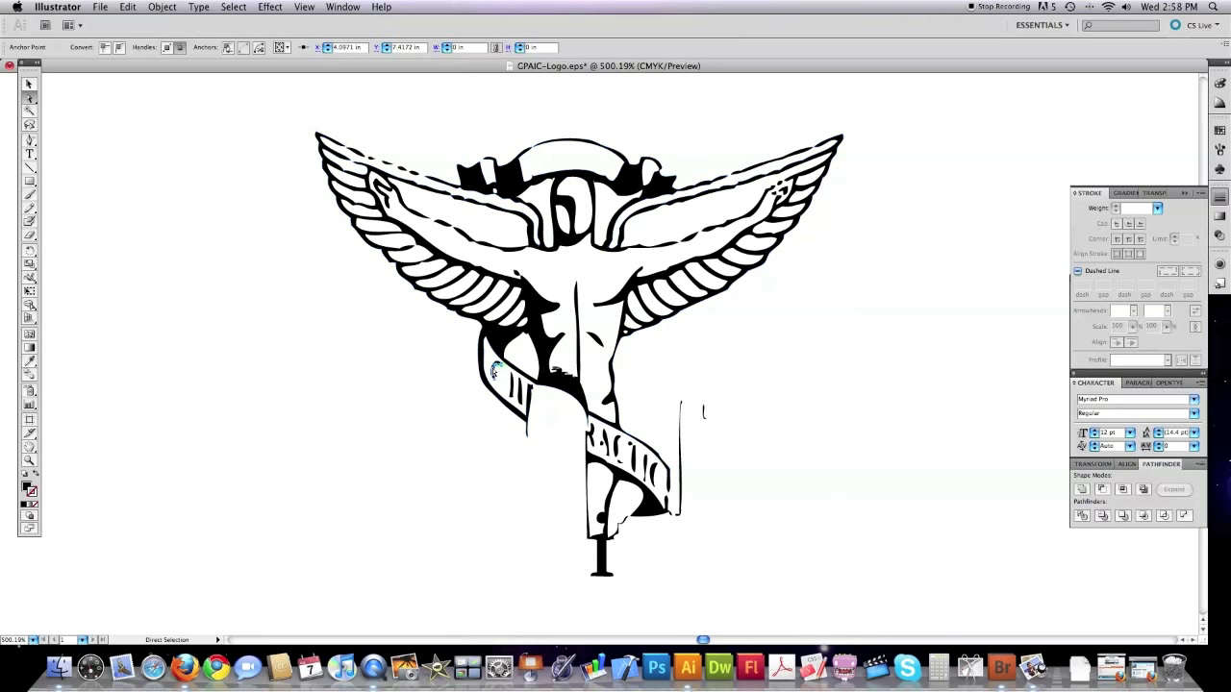
left_click(494, 384)
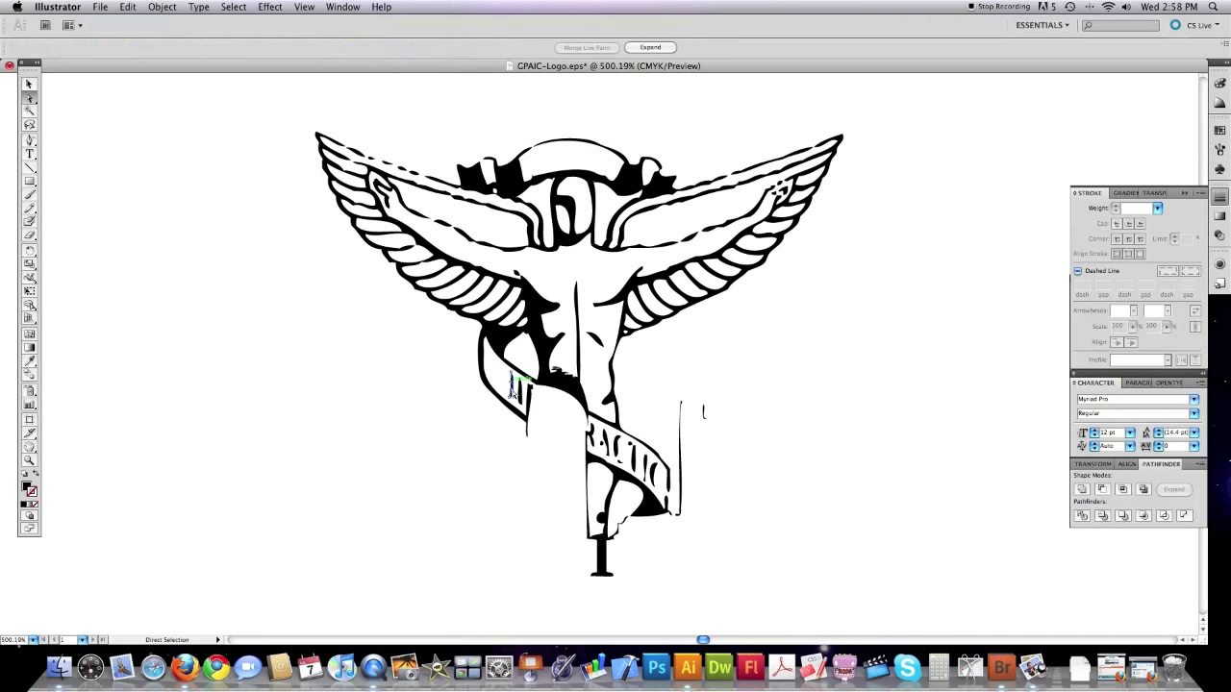
left_click(524, 391)
left_click(524, 391)
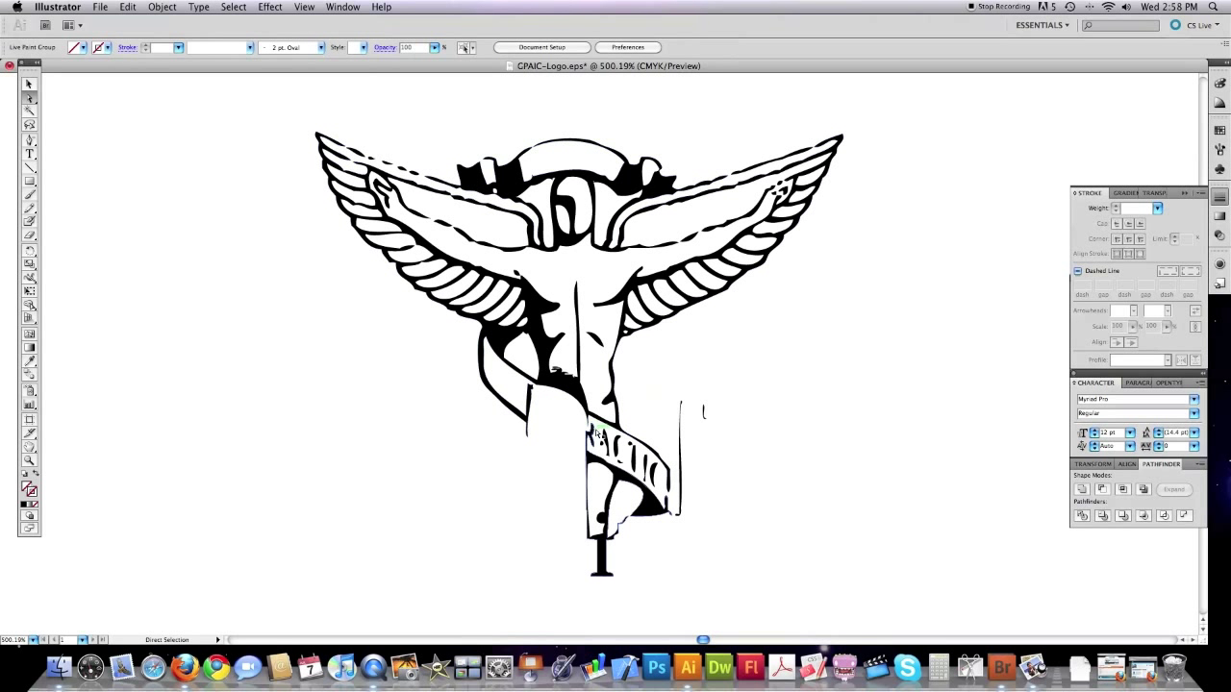
- Delete the traced letters from the right section of the lower ribbon, leaving the ribbon outline intact
left_click(613, 455)
key("Delete")
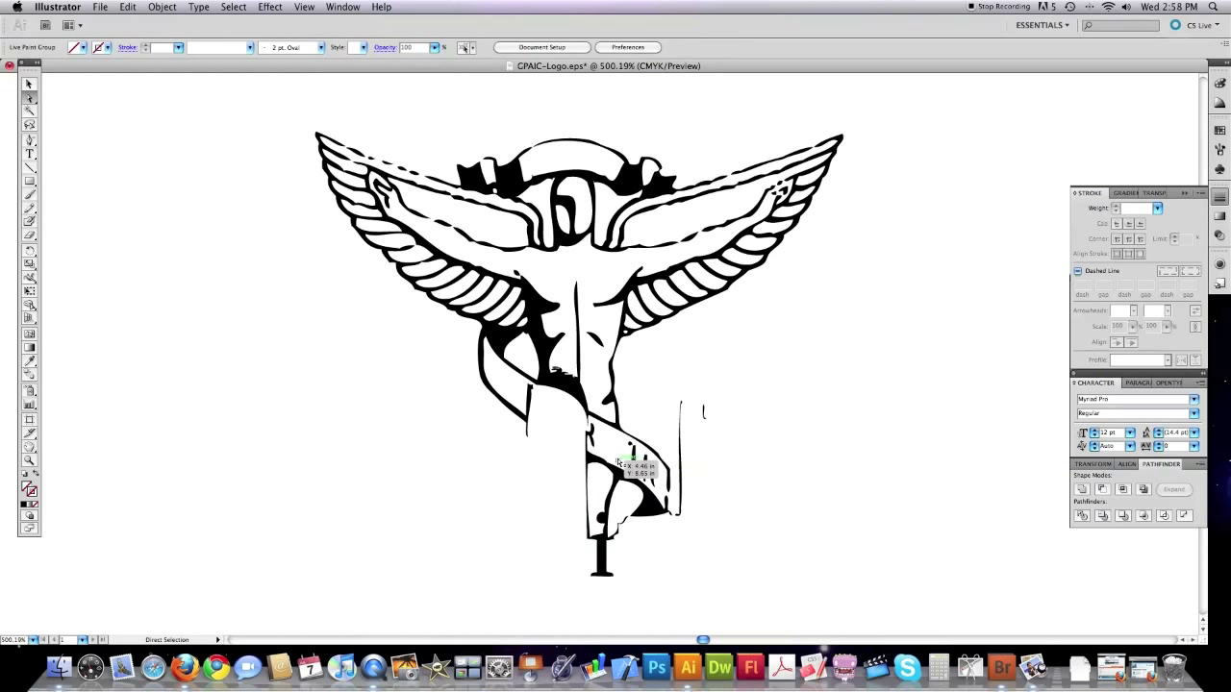
left_click(625, 463)
key("Delete")
left_click(635, 452)
key("Delete")
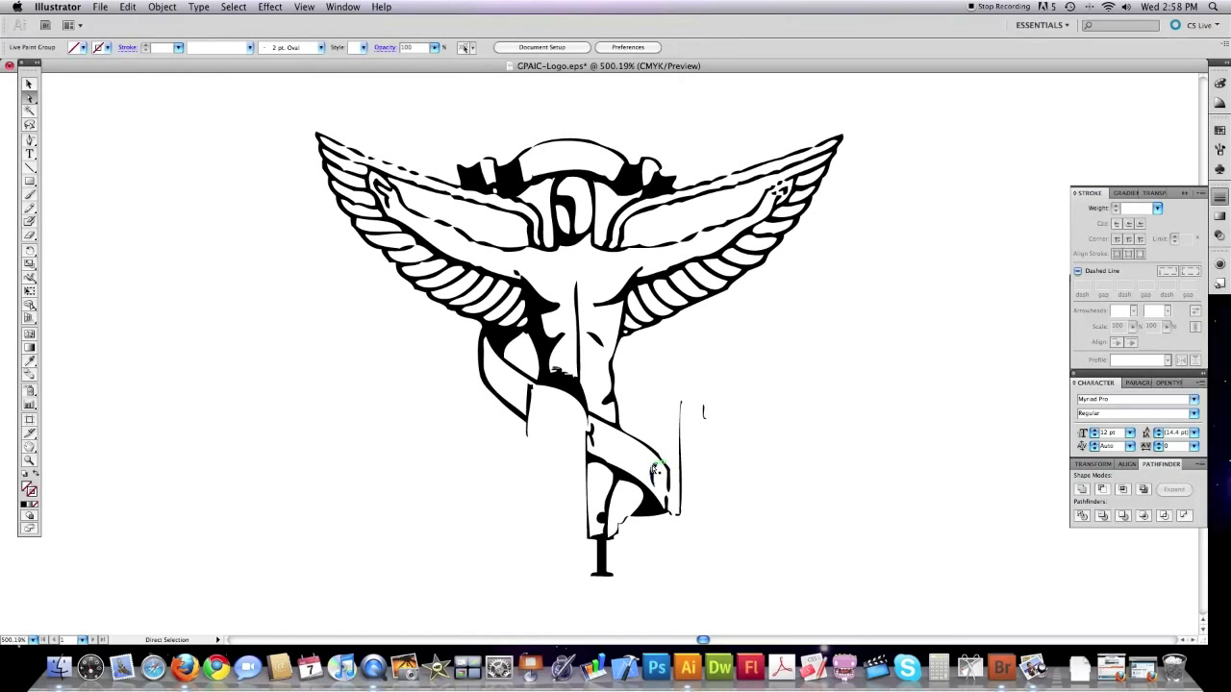
- Remove the leftover letter fragment joined to the staff inside the lower ribbon by deleting its anchor points
key("minus")
left_click(590, 434)
left_click(593, 448)
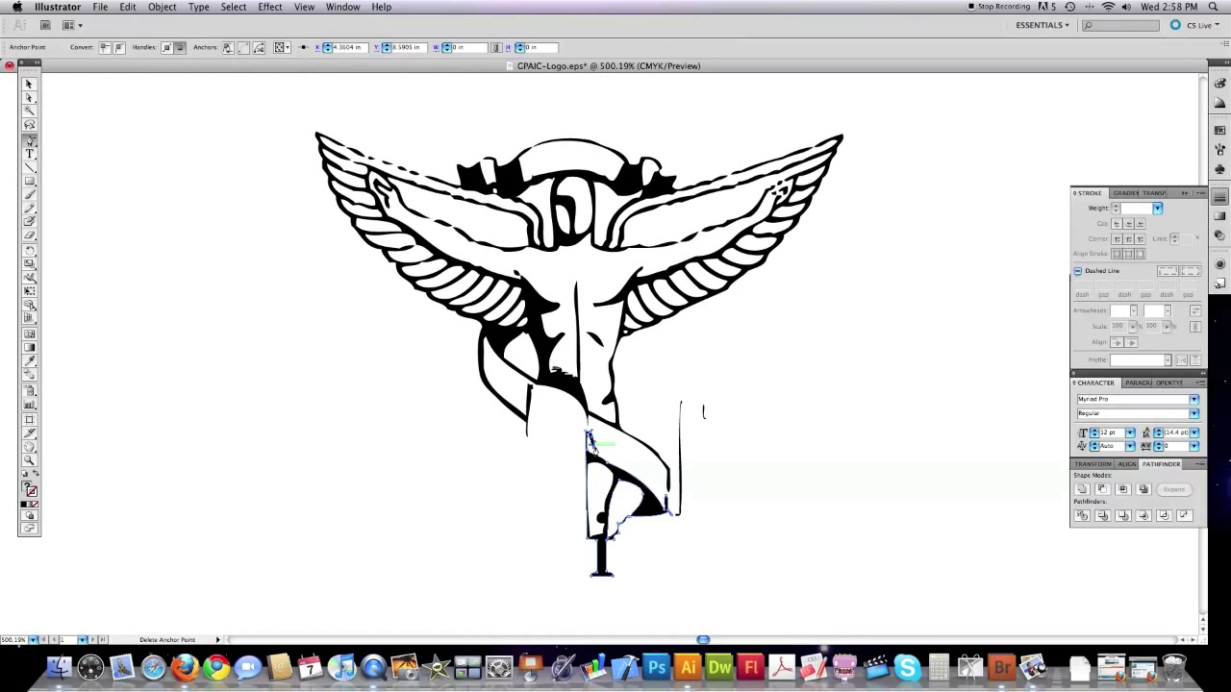
left_click(591, 444)
- Delete the anchor points of the letter-shaped foot below the staff to shrink it to a stub, and deselect the artwork
left_click(612, 577)
left_click(606, 575)
left_click(603, 576)
left_click(591, 575)
left_click(28, 84)
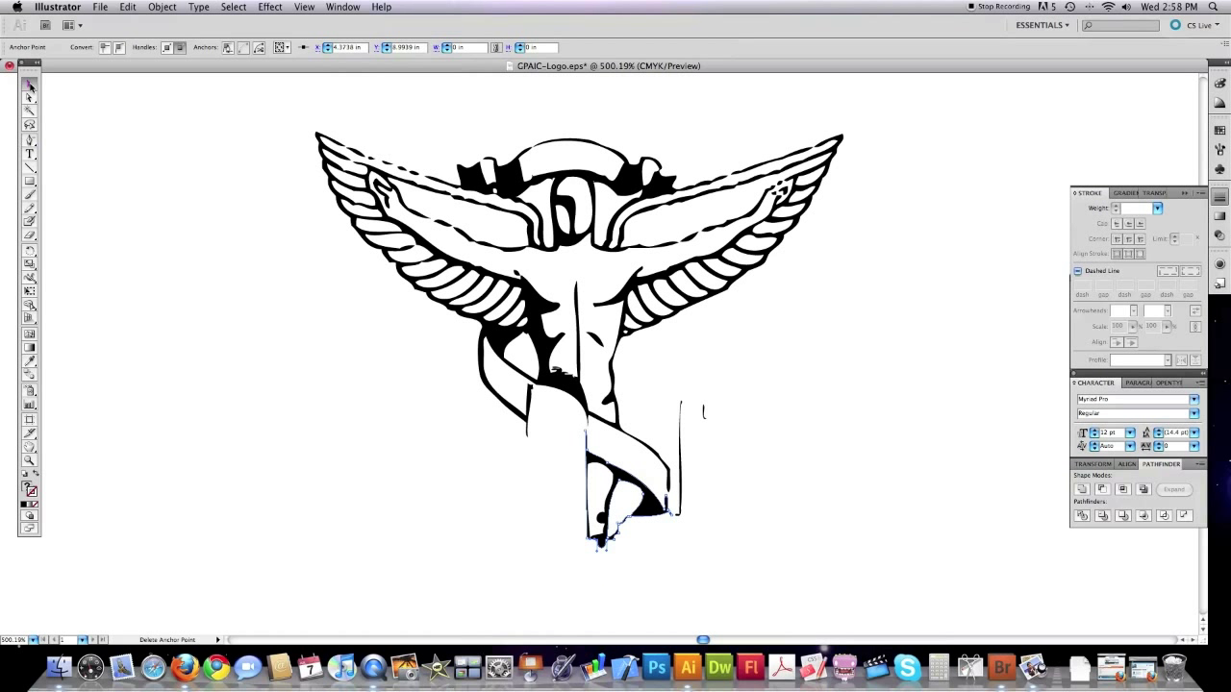
left_click(759, 513)
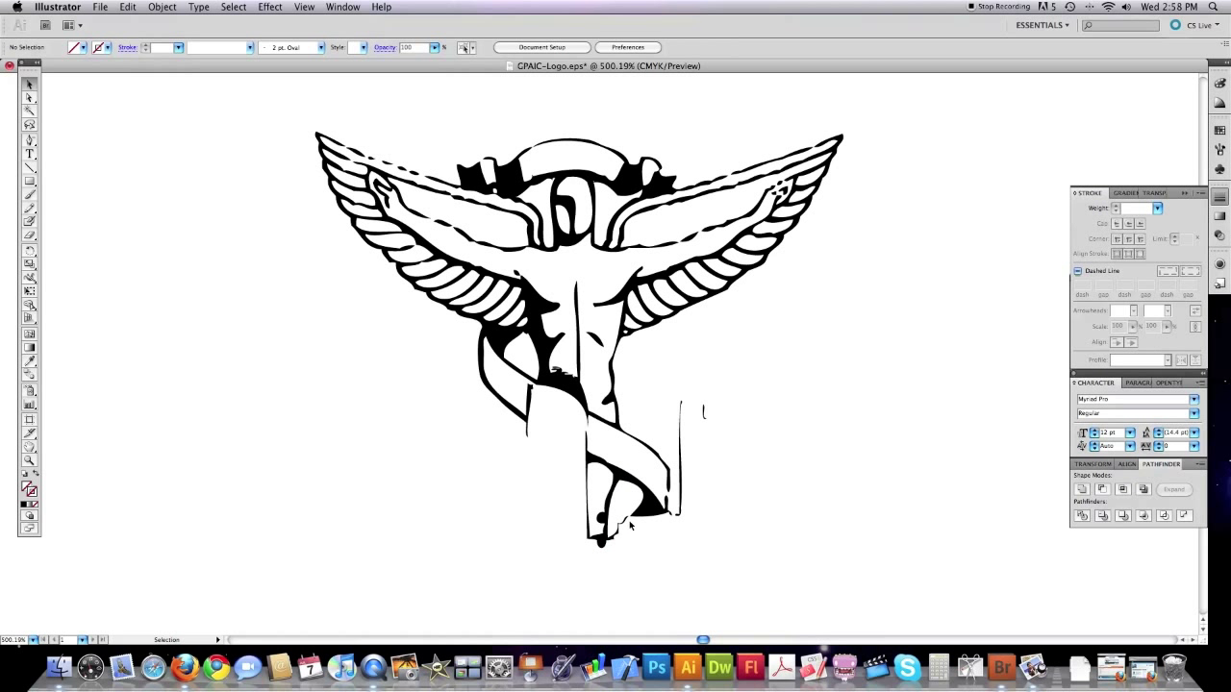
- Flatten the remaining stub at the staff's lower end with the Convert Anchor Point tool
left_click(28, 462)
left_click(613, 522)
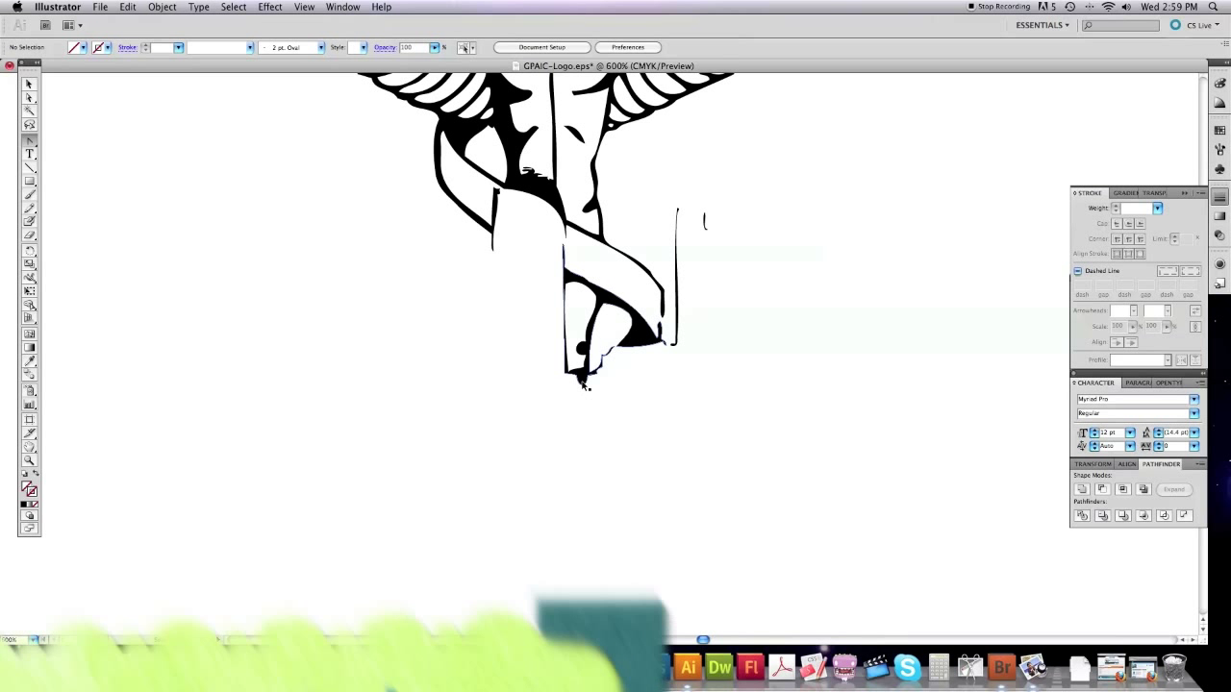
left_click(584, 384)
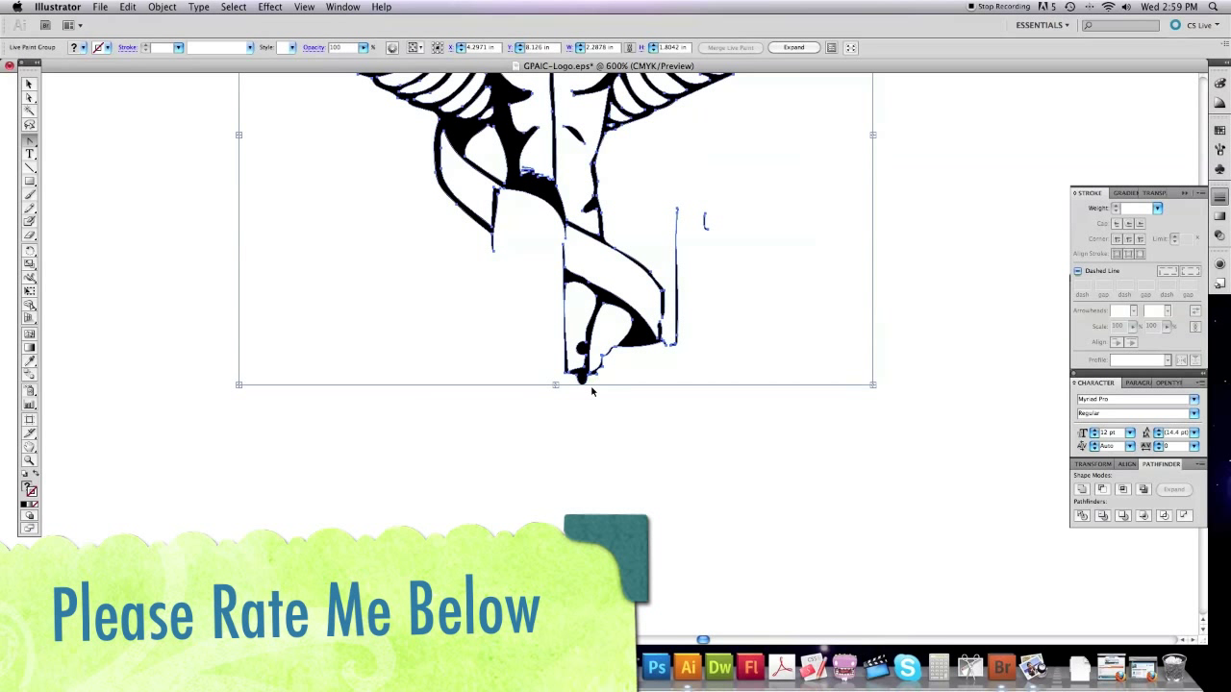
left_click(28, 142)
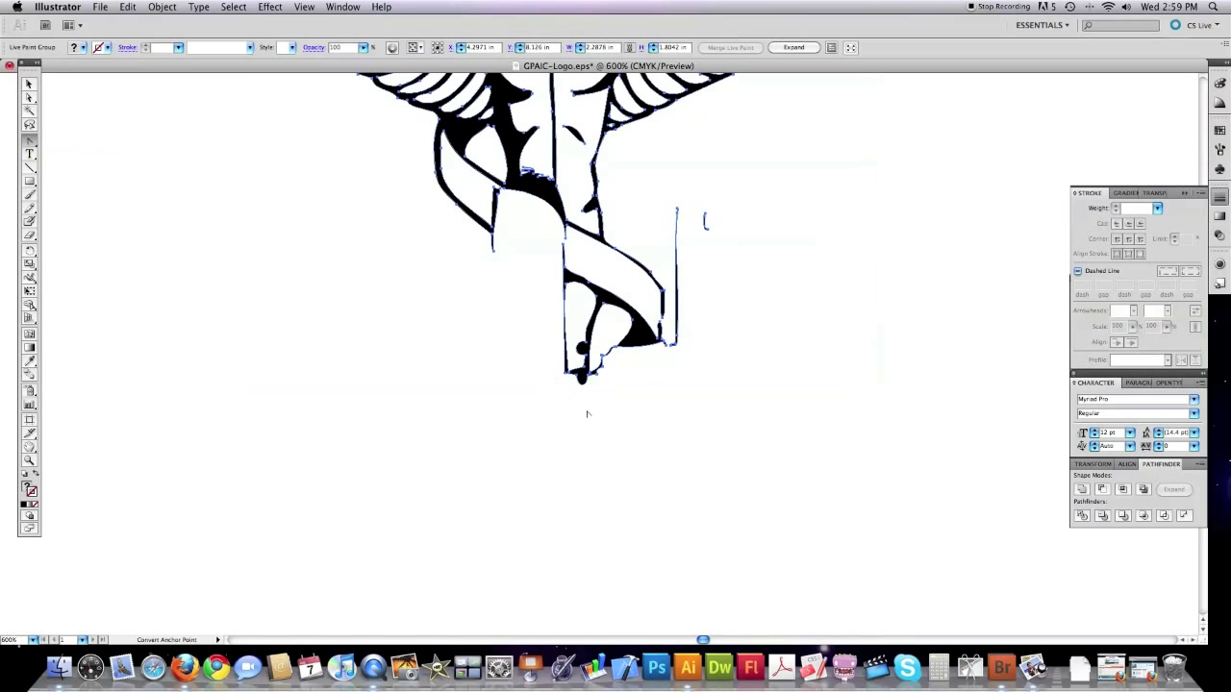
left_click(588, 381)
left_click(577, 374)
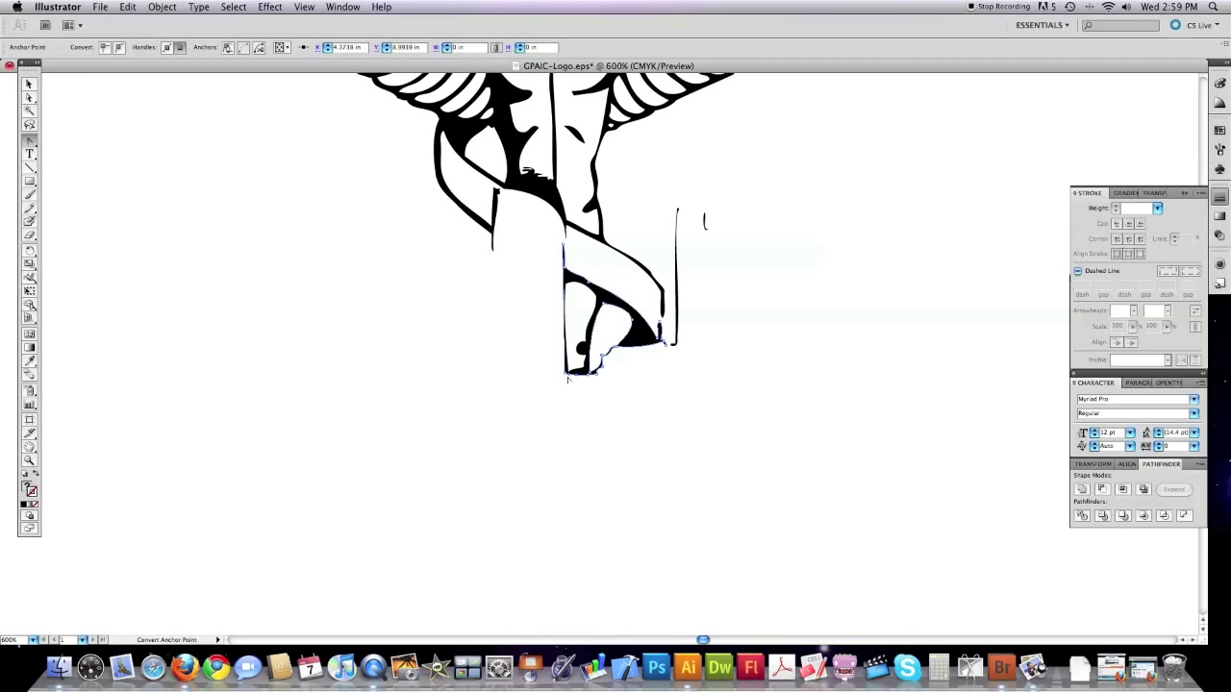
- Try to reshape the staff's lower edge with the Convert Anchor Point tool, and undo the change
left_click_drag(577, 375, 572, 411)
key("super+z")
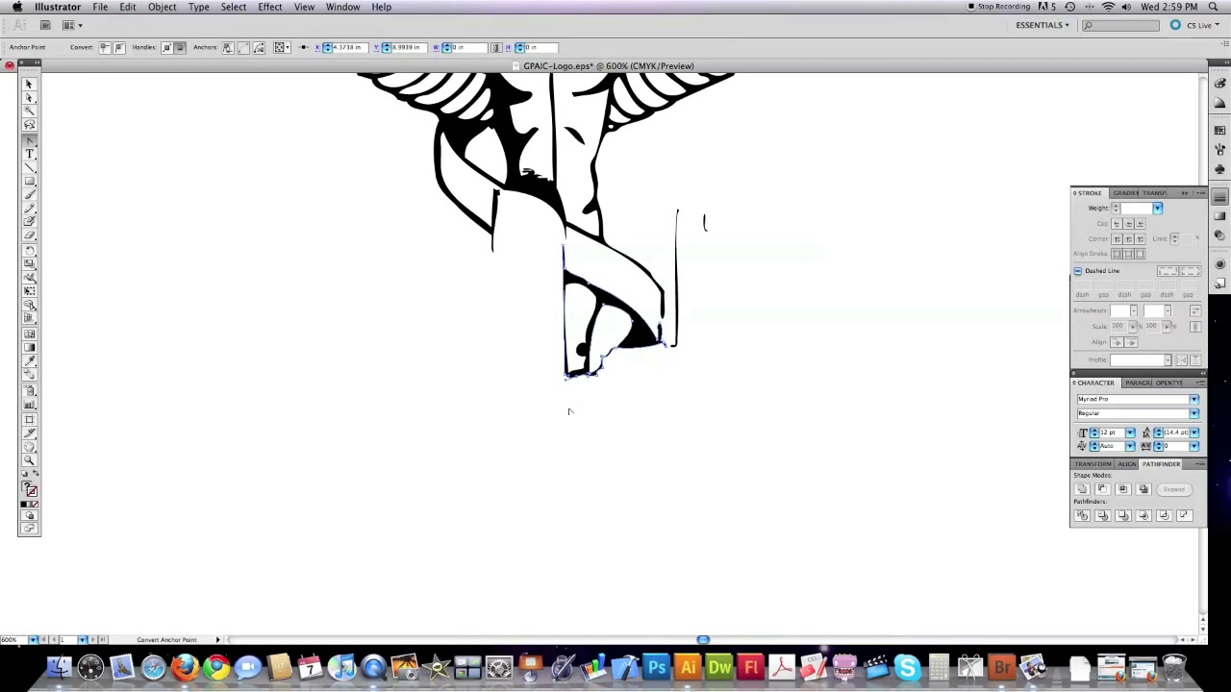
left_click(590, 392)
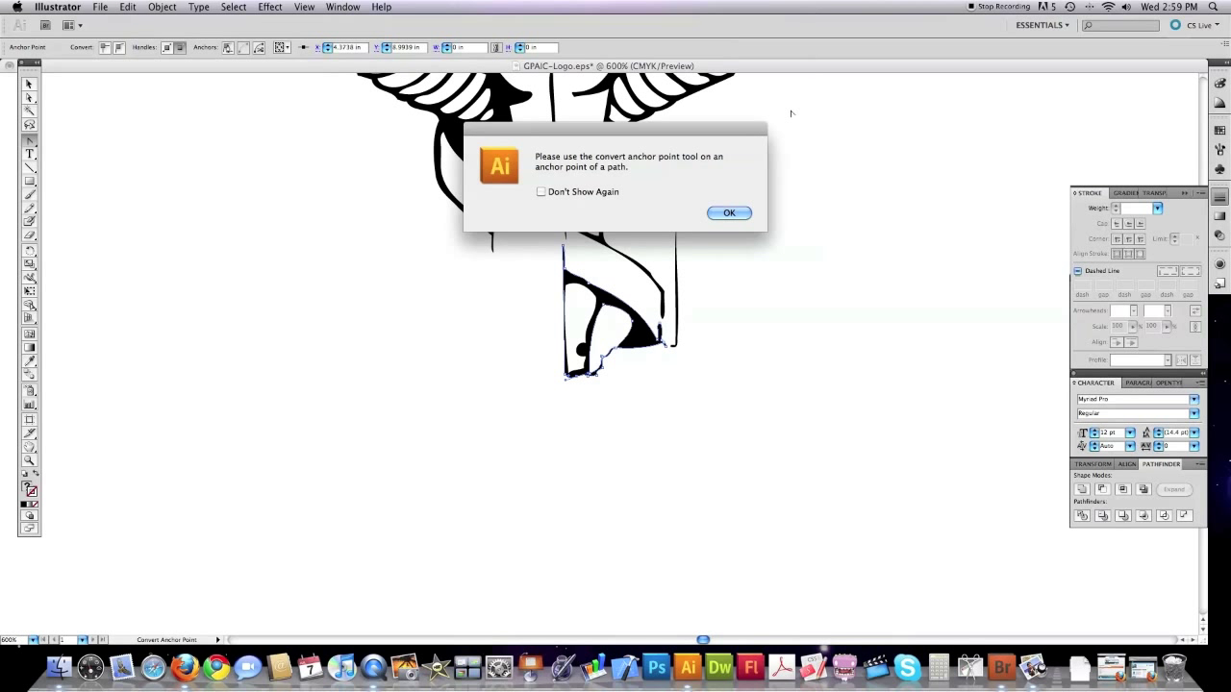
left_click(733, 213)
- Select the stray vertical line and small mark to the right of the lower ribbon and delete them
key("a")
left_click_drag(712, 206, 678, 248)
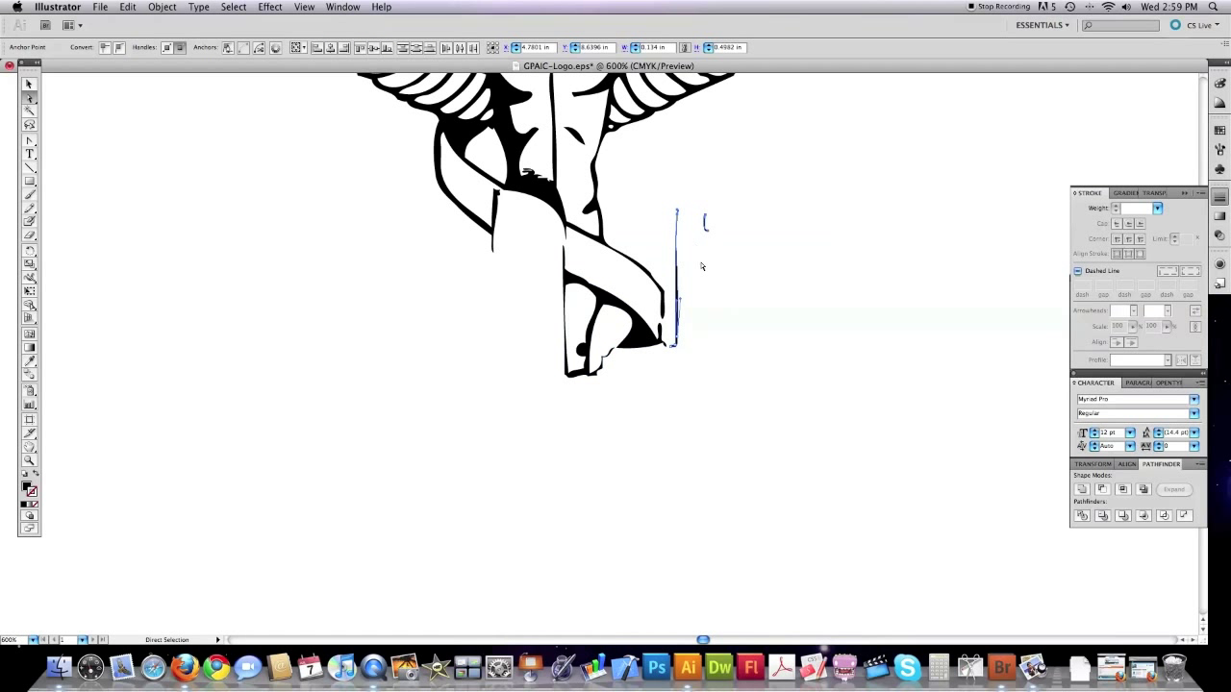
key("Delete")
- Select the entire traced winged figure and lock it
left_click(30, 461)
left_click(546, 198, "alt")
left_click(604, 184)
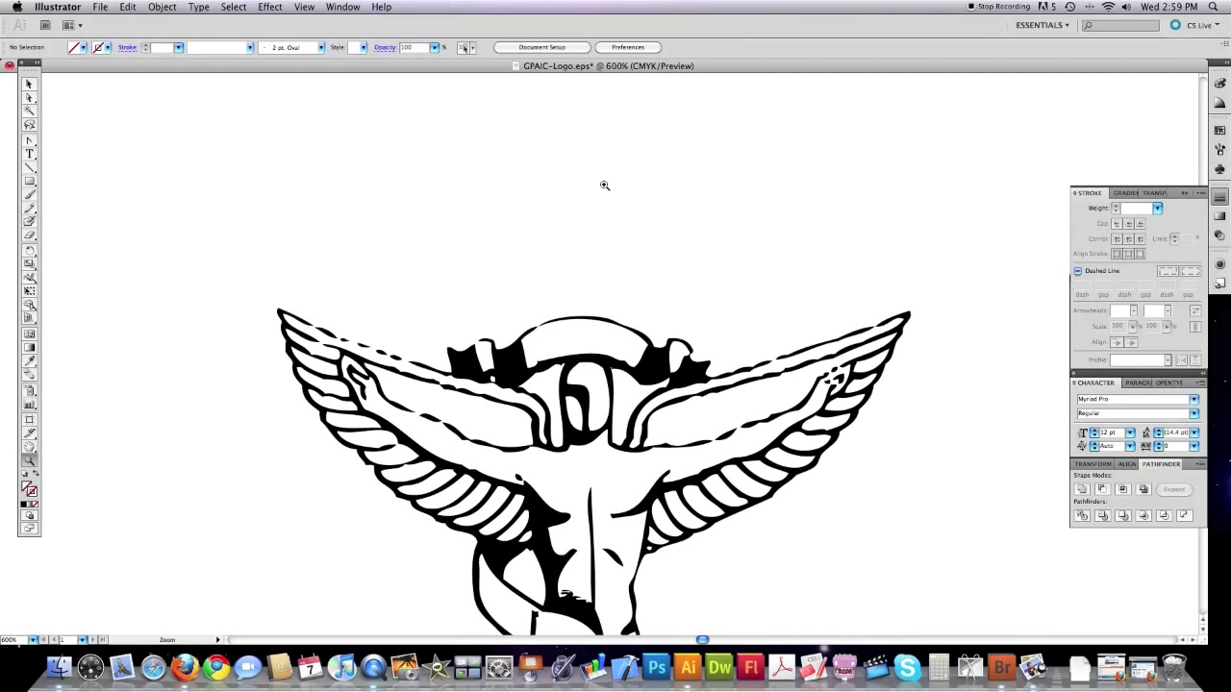
left_click(29, 142)
left_click(28, 84)
scroll(311, 318, "down", 5)
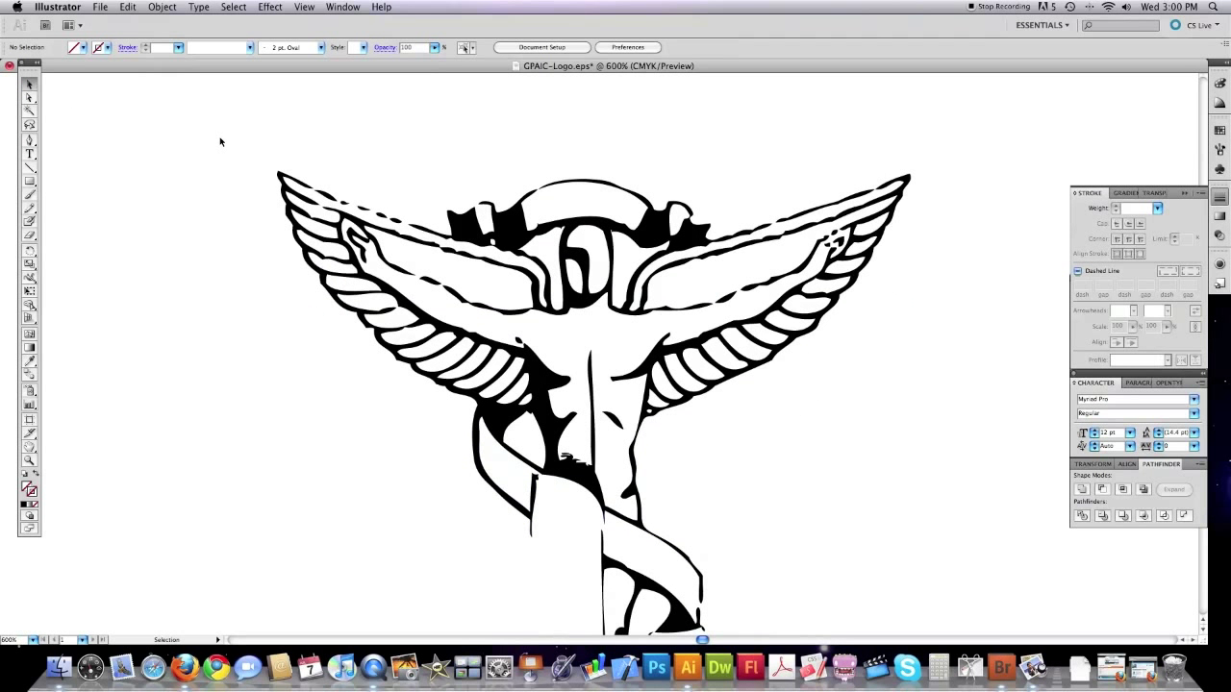
scroll(220, 141, "down", 3)
mouse_move(232, 89)
left_mouse_down()
mouse_move(806, 214)
mouse_move(950, 443)
mouse_move(943, 590)
left_mouse_up()
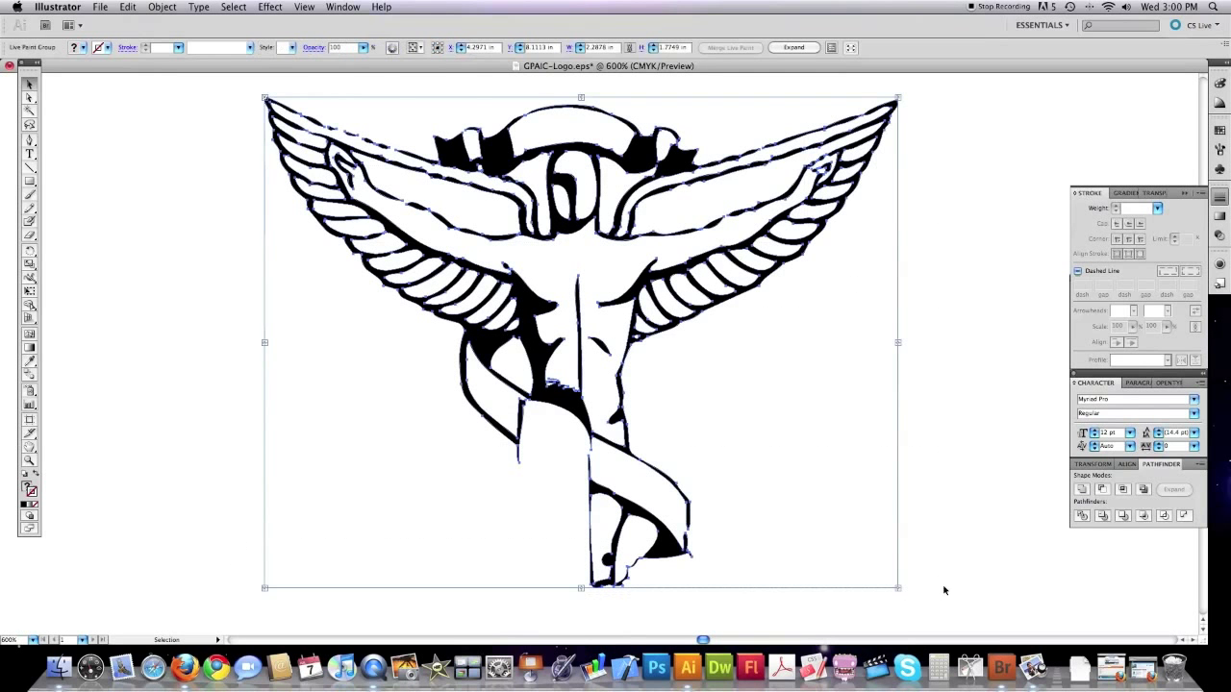
left_click(156, 6)
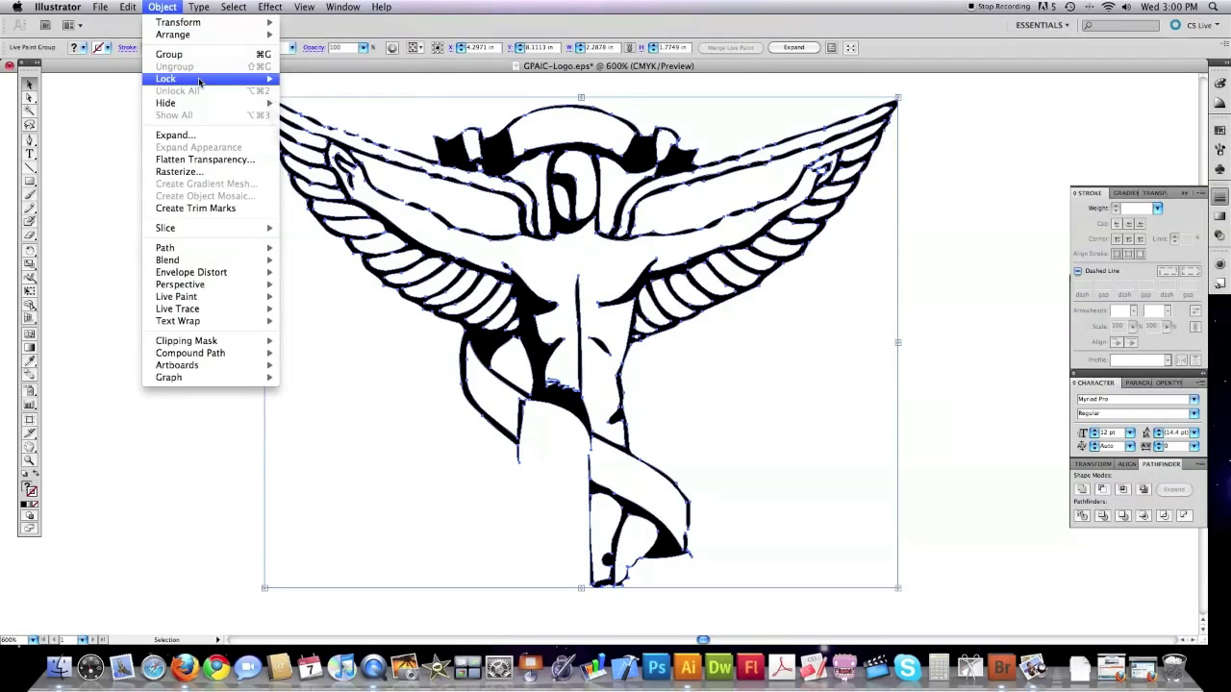
mouse_move(229, 77)
left_click(311, 78)
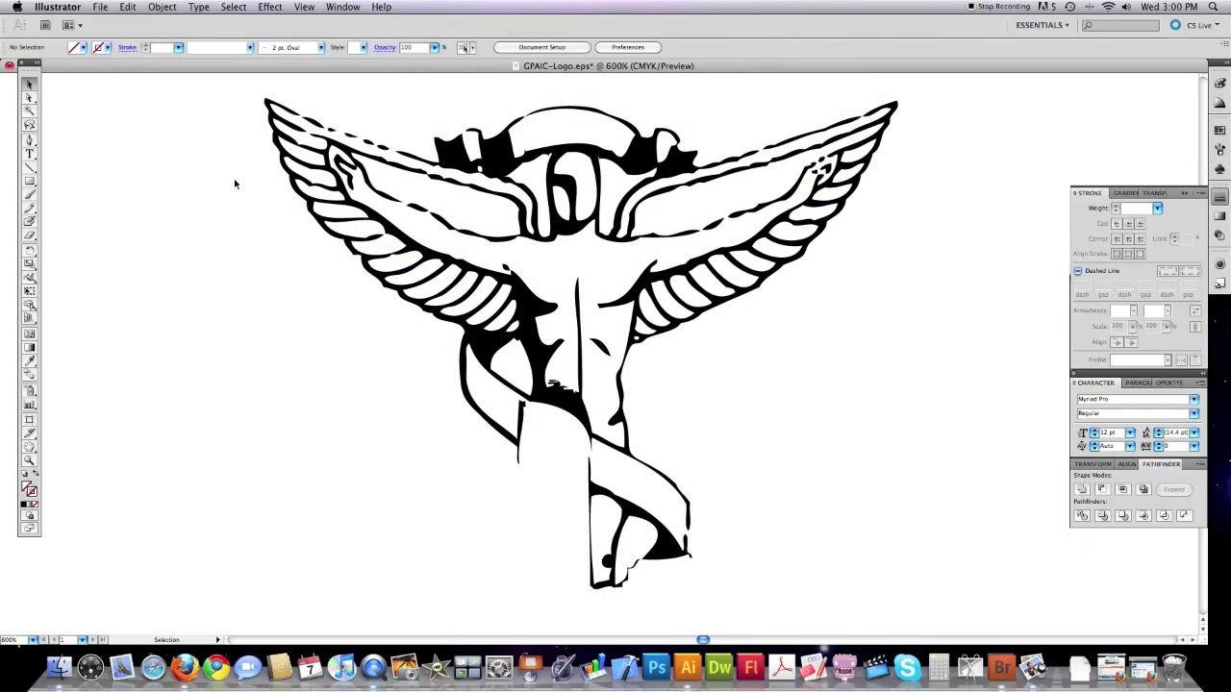
- Draw a curved path with the Pen tool following the lower edge of the head banner
scroll(553, 326, "up", 6)
key("p")
left_click(519, 316)
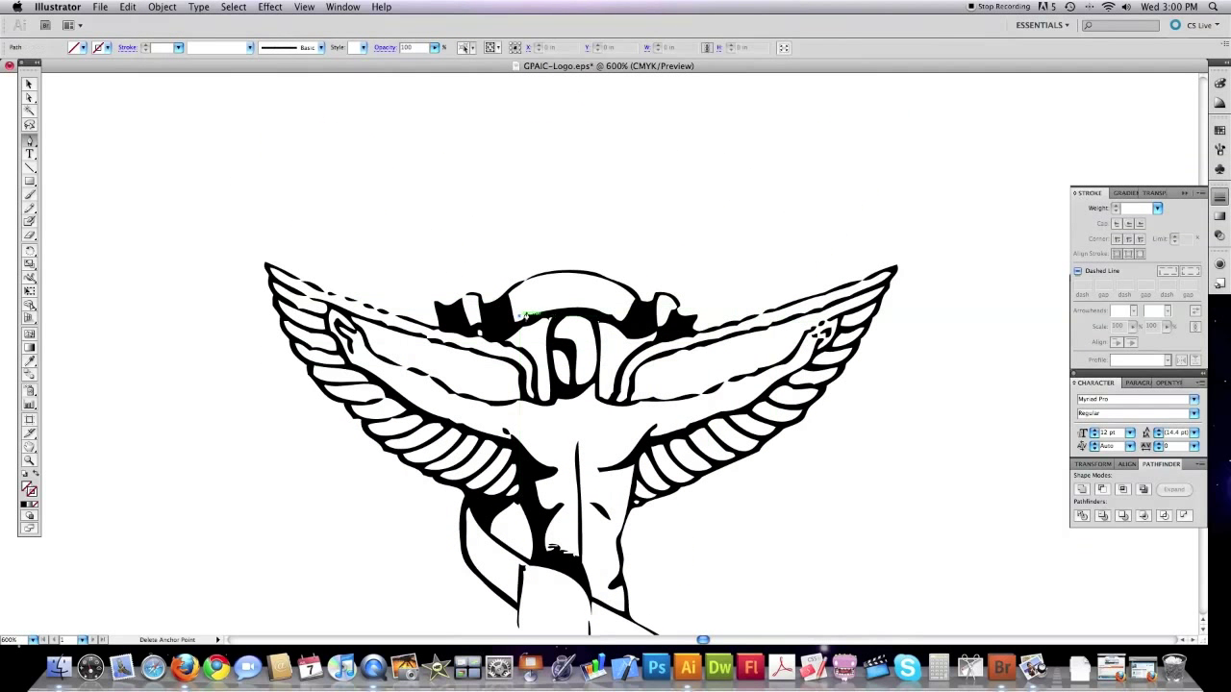
left_click_drag(621, 315, 670, 348)
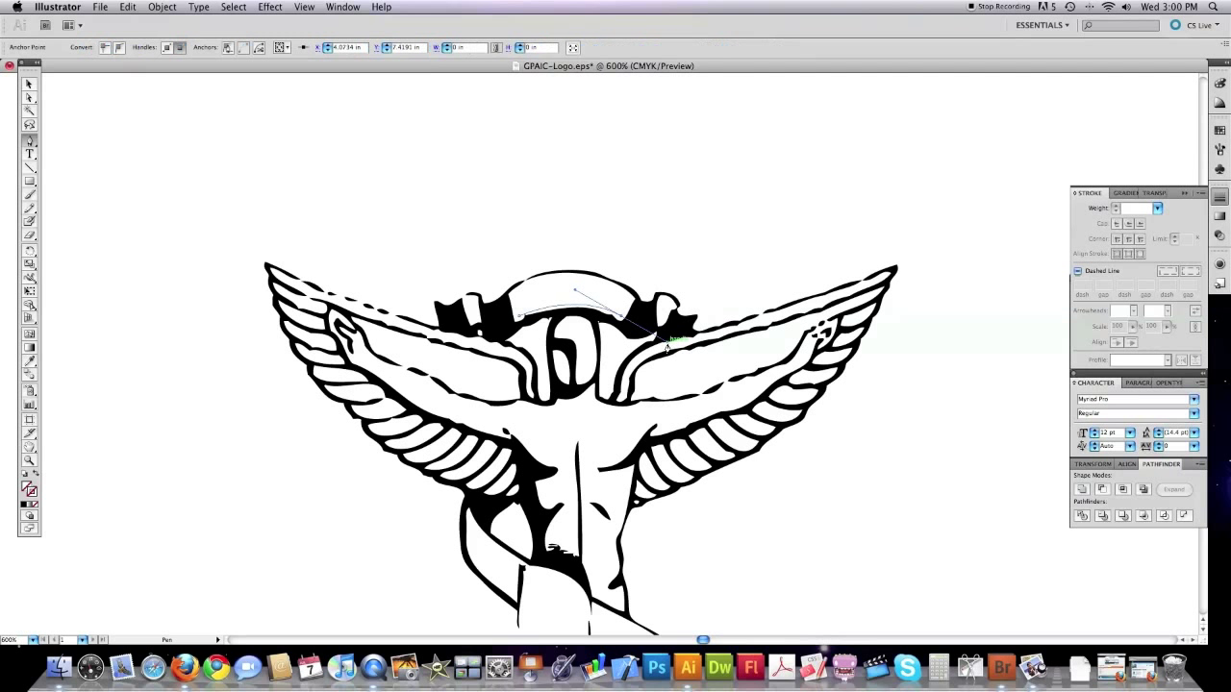
- Place the text HEALTH in Palatino along the head banner's curve with the Type on a Path tool
left_click(29, 154)
left_click(30, 156)
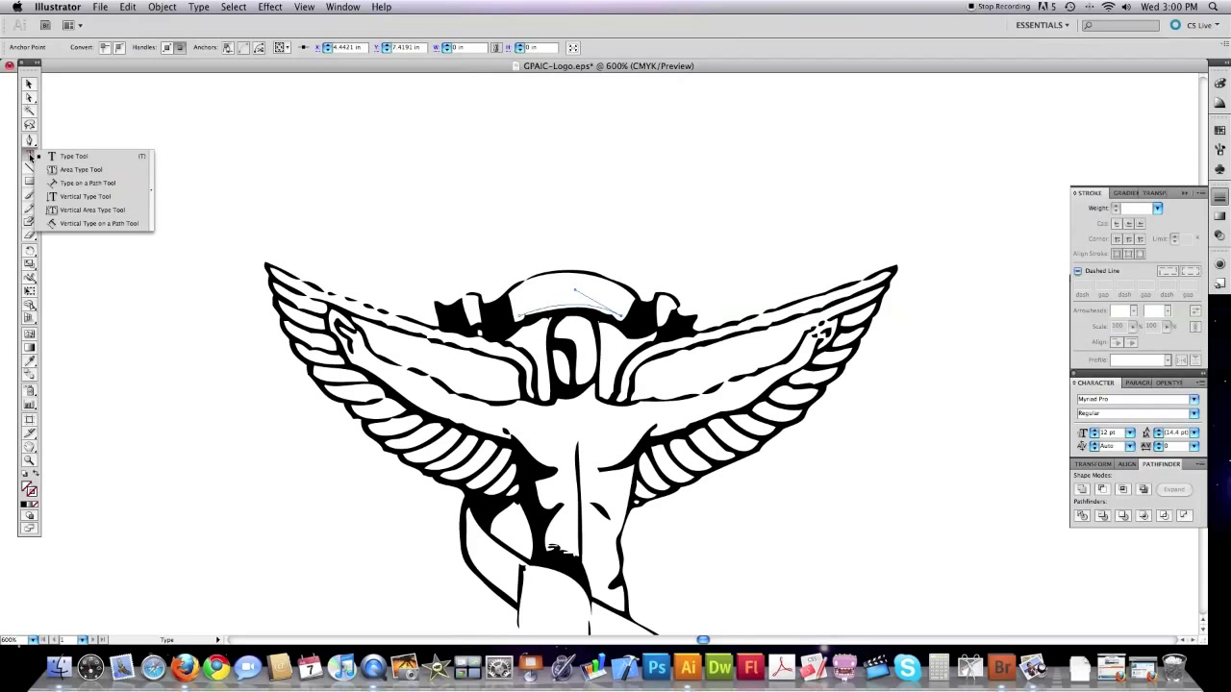
left_click(75, 183)
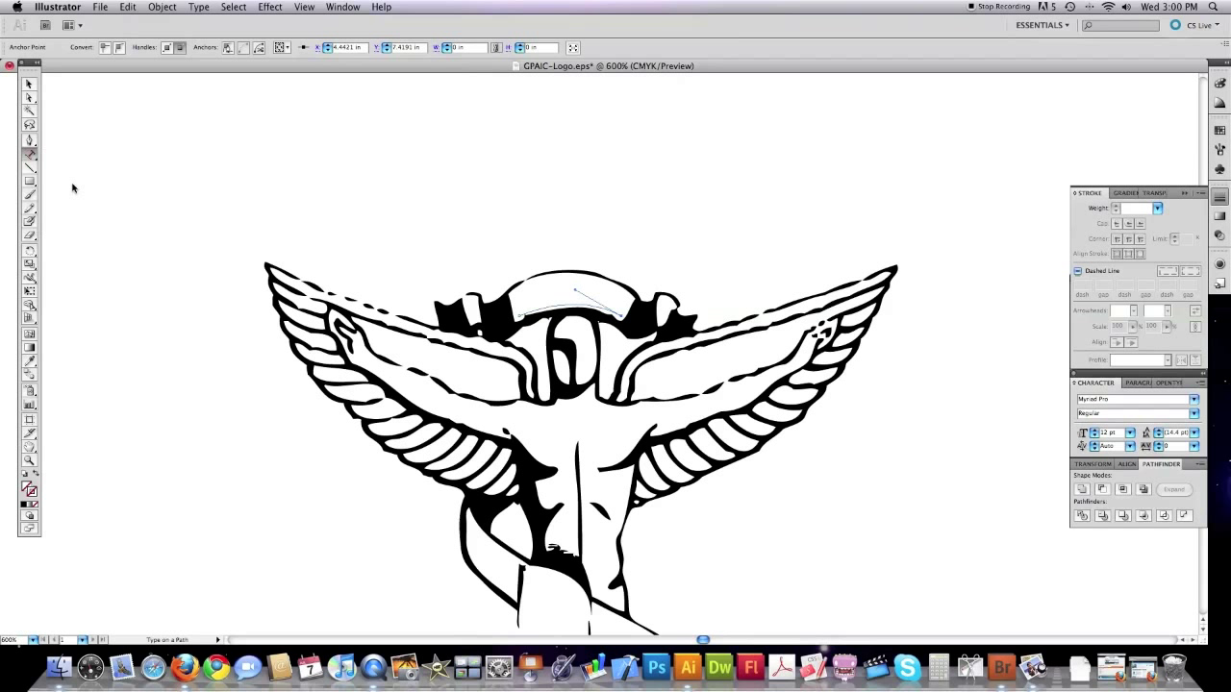
left_click(574, 288)
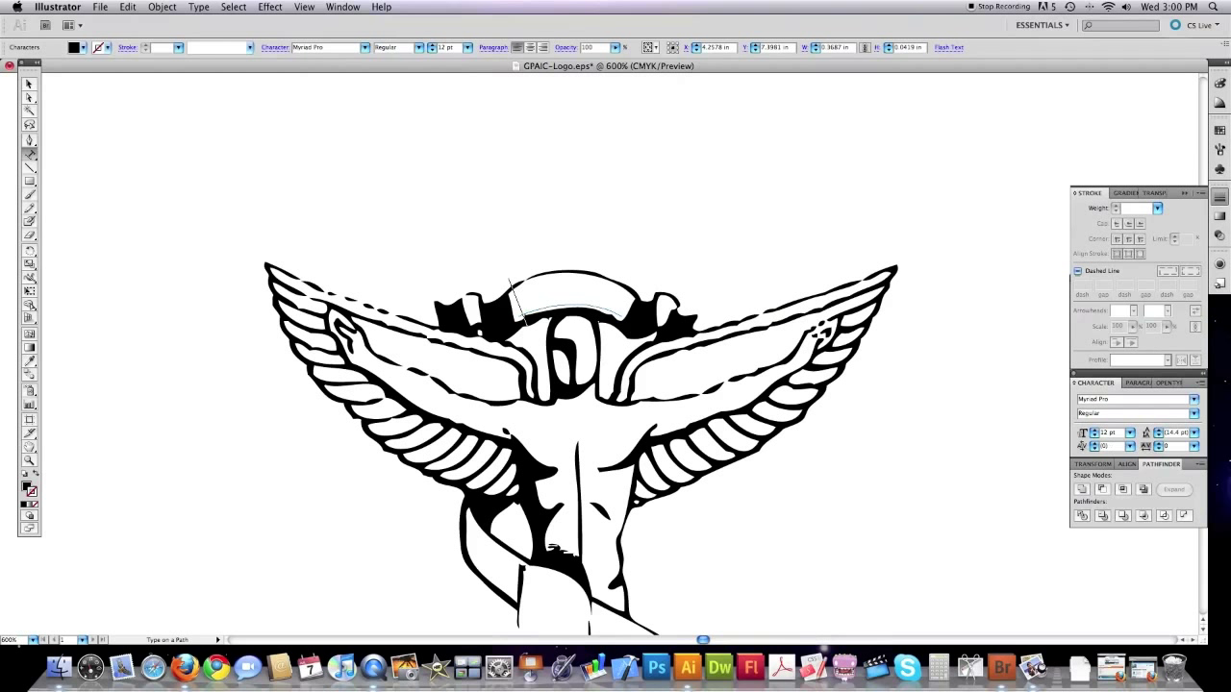
type("HEALT")
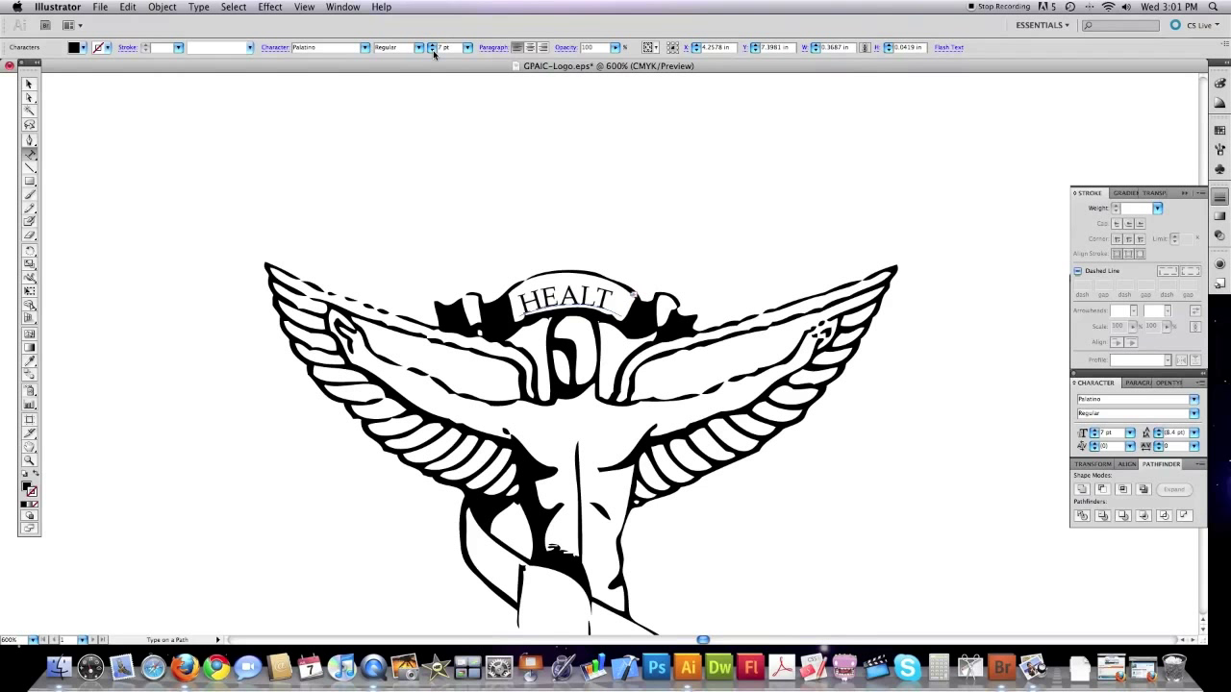
type("H")
- Set the head banner text to 6 pt and deselect it
key("super+a")
left_click(432, 50)
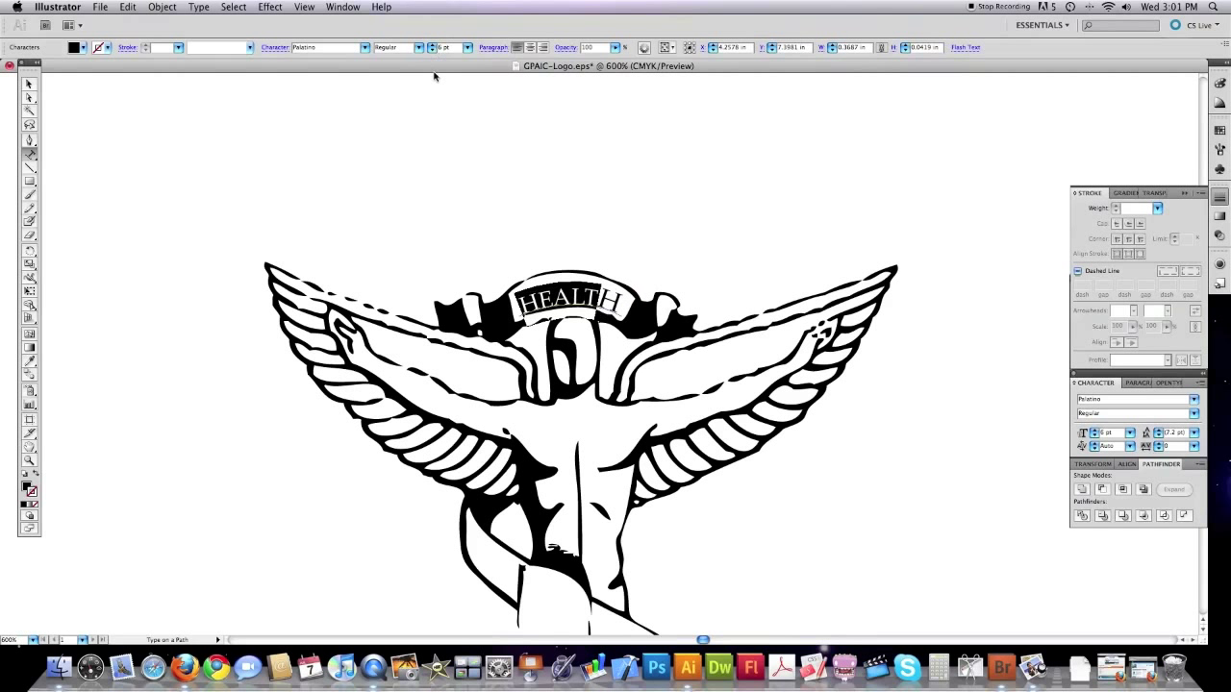
left_click_drag(622, 304, 601, 299)
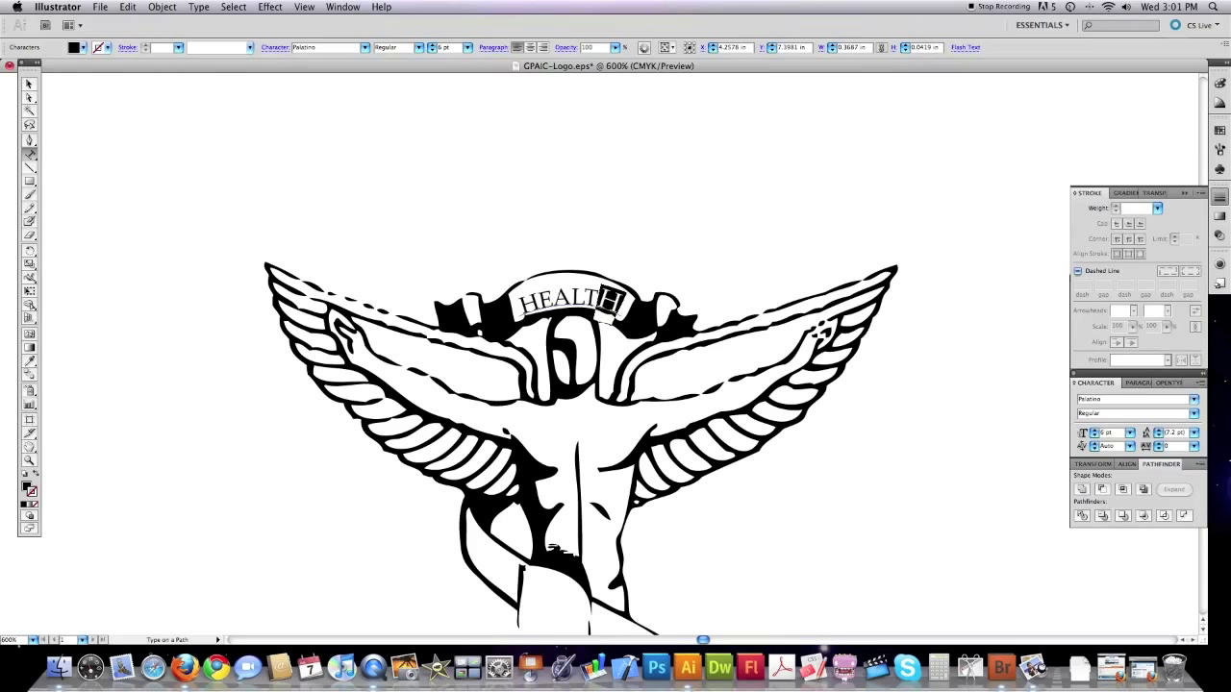
left_click(433, 50)
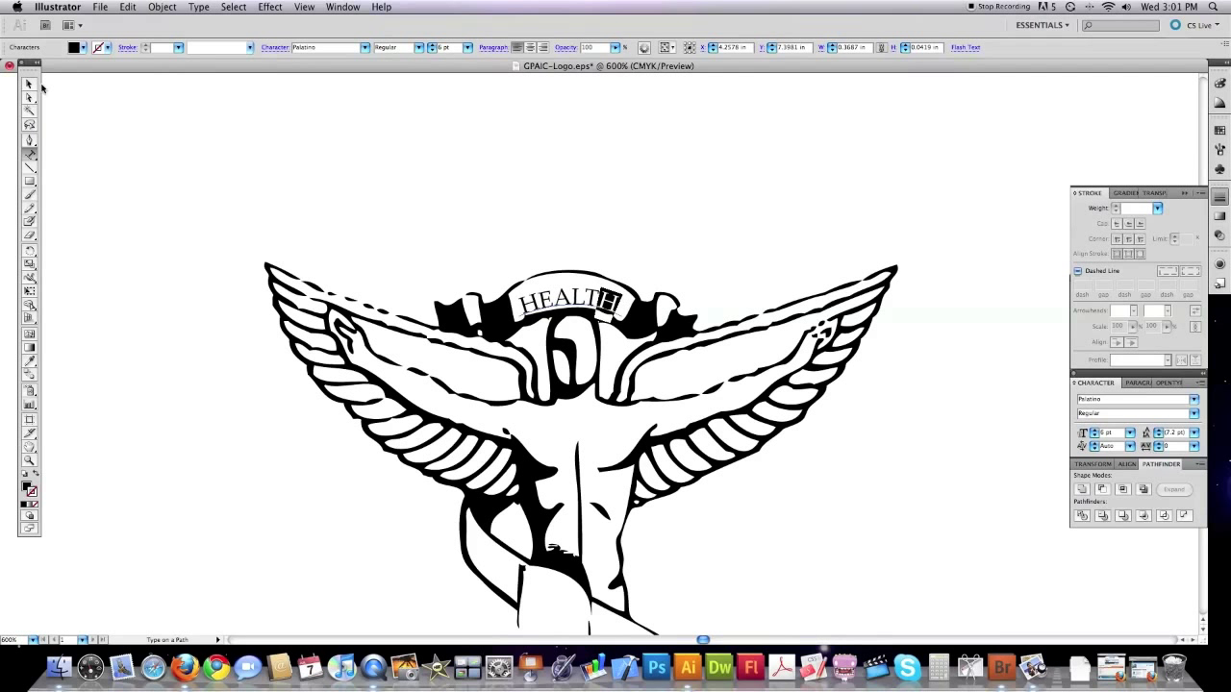
left_click(31, 83)
left_click(275, 467)
- Draw a curved Pen path along the lower ribbon, from its left end across the staff to its right end
scroll(275, 468, "down", 10)
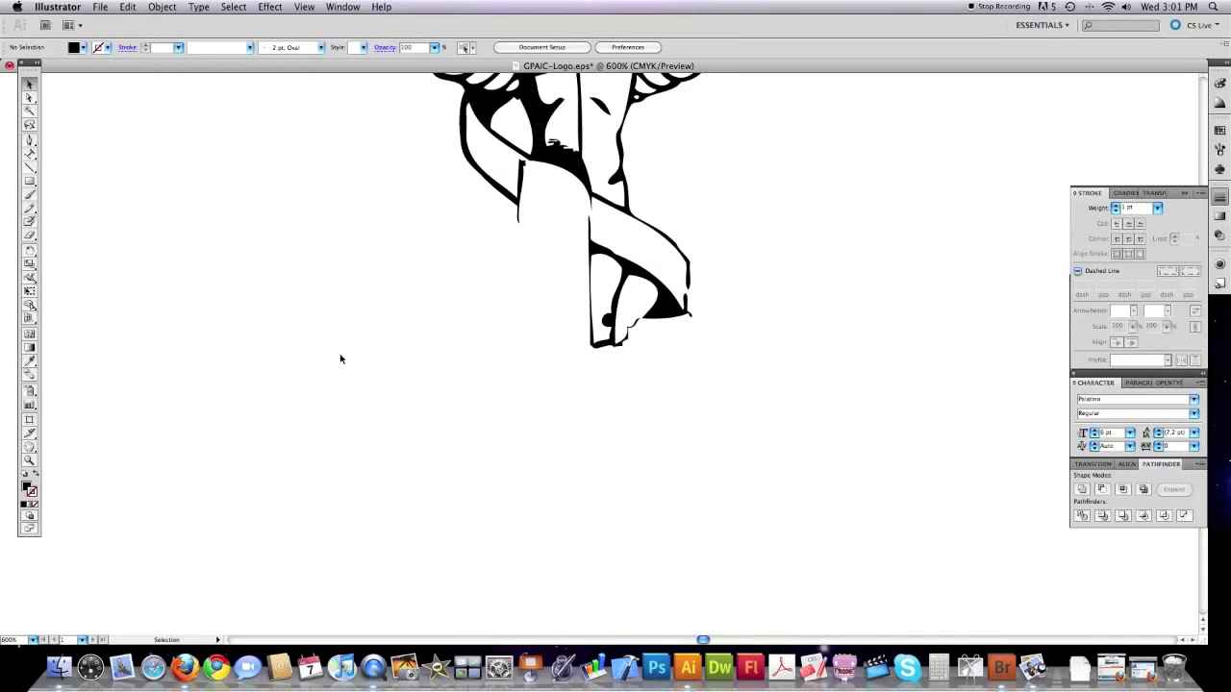
scroll(341, 358, "up", 2)
left_click(31, 140)
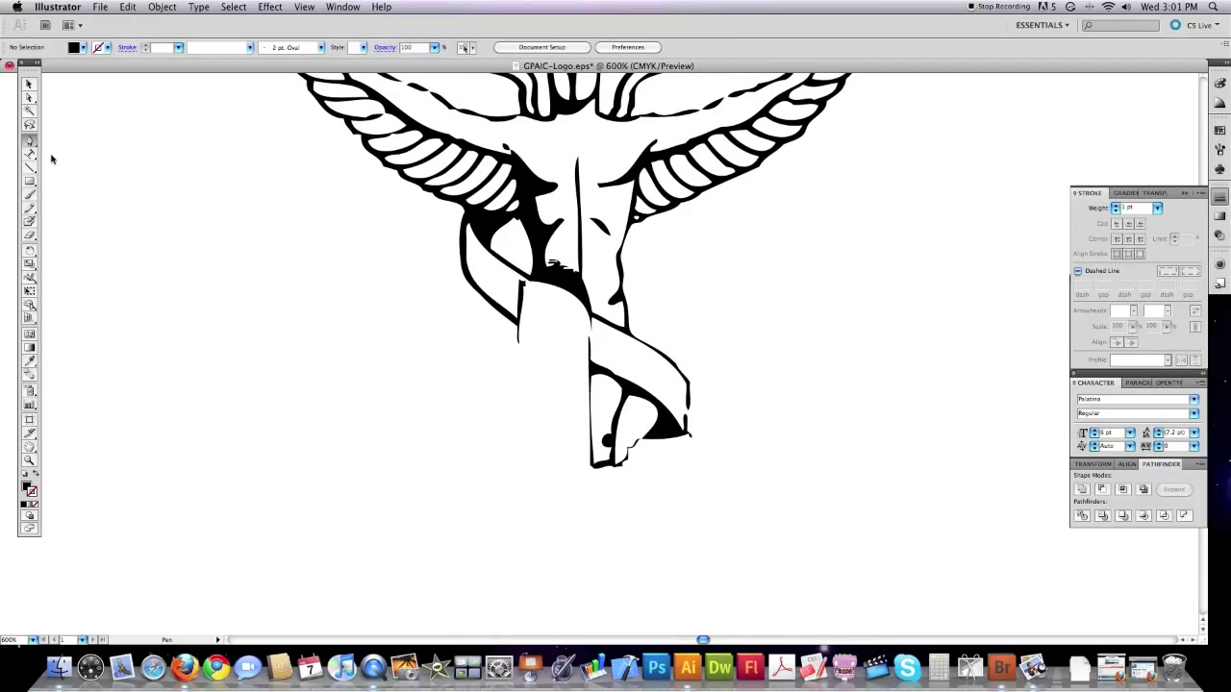
left_click(468, 264)
left_click_drag(554, 335, 608, 359)
left_click_drag(677, 410, 682, 431)
- Place the text CHIROPRATOR along the lower ribbon's path and set its size to 7 pt
left_click(31, 154)
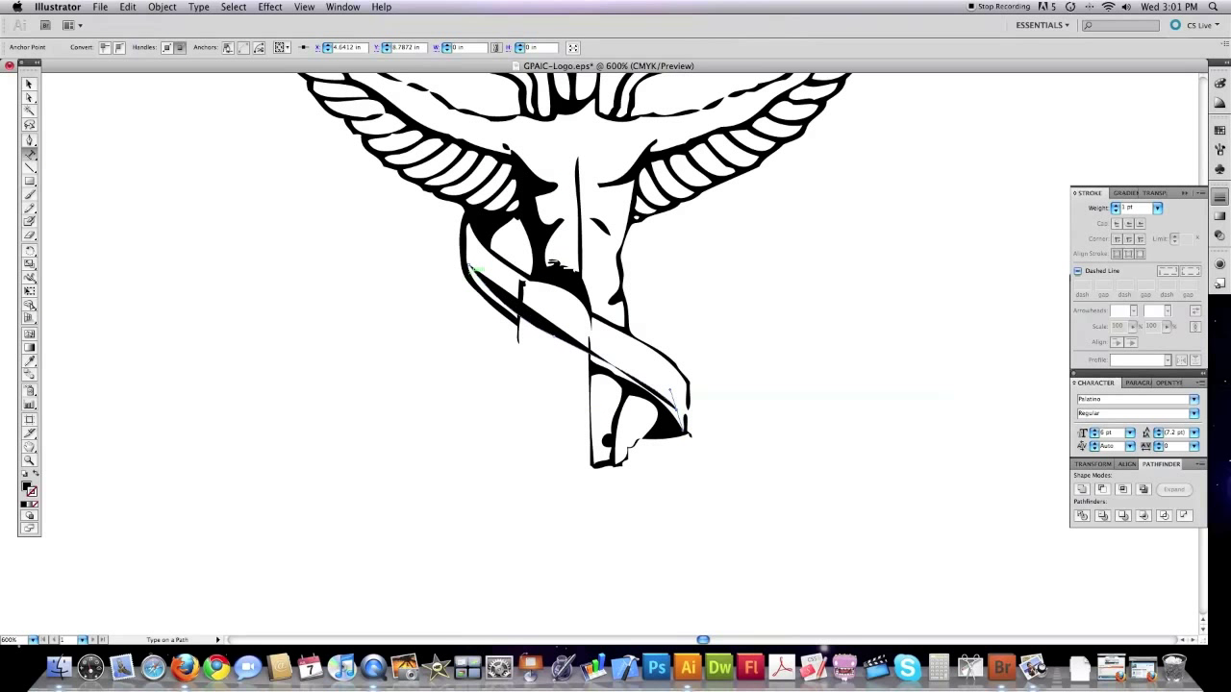
left_click(471, 266)
type("CH")
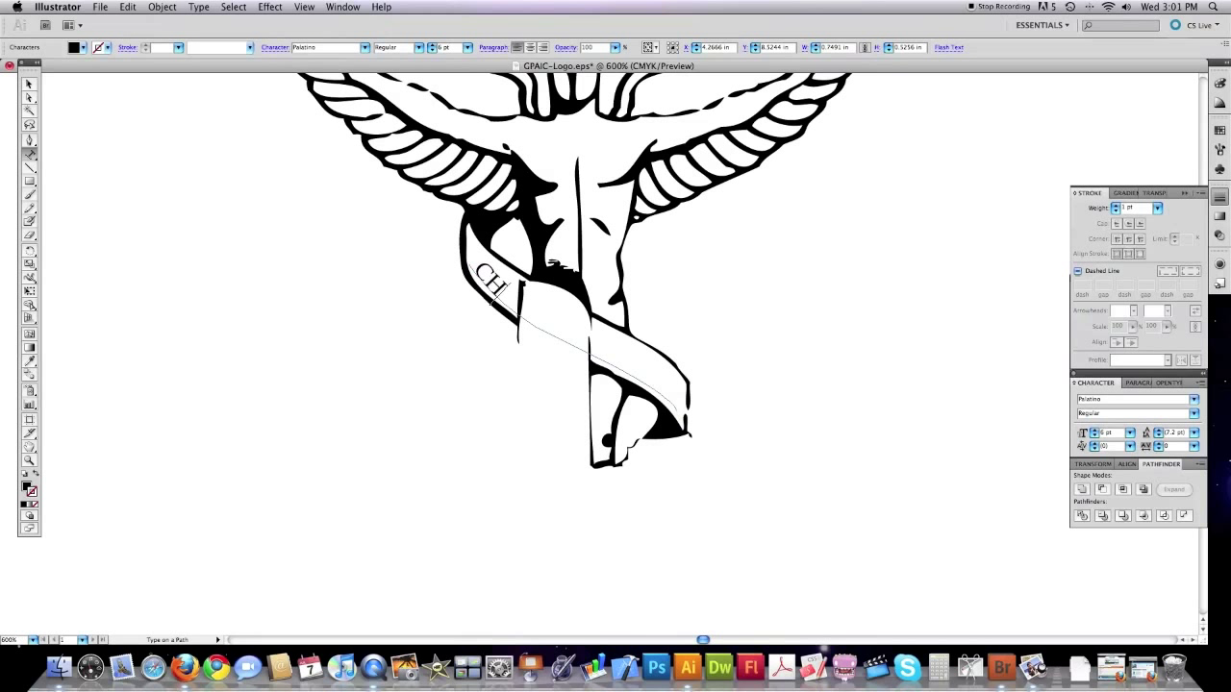
type("IROPRATOR")
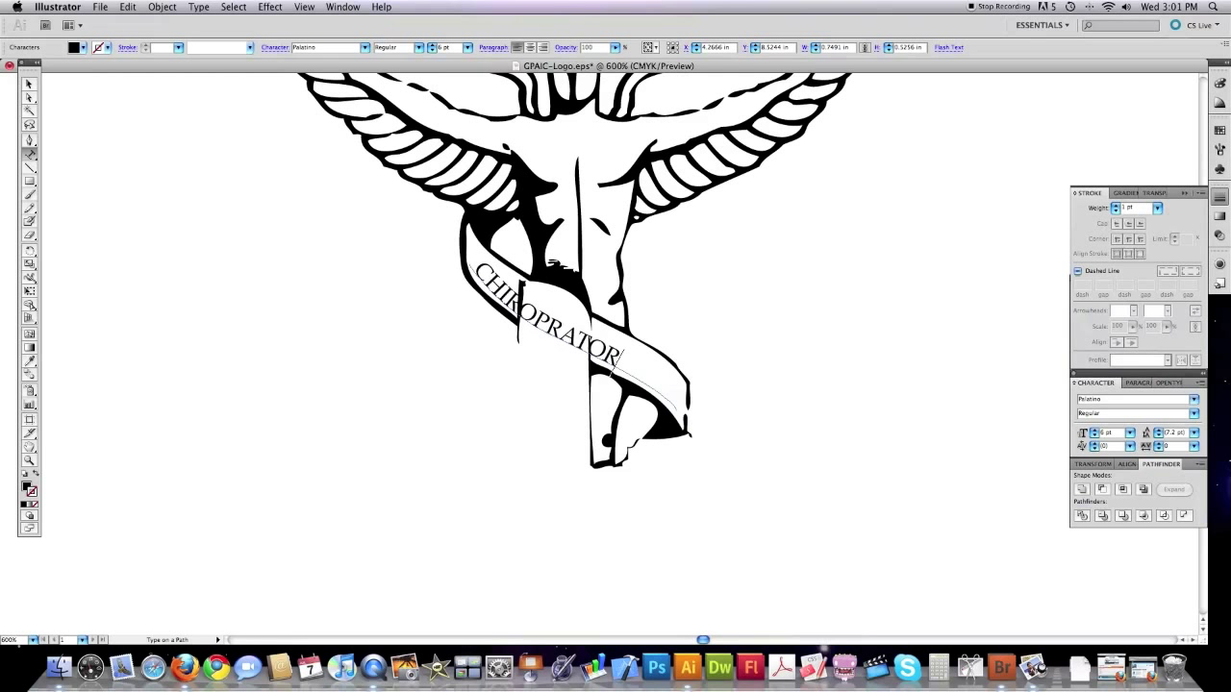
left_click_drag(623, 356, 465, 263)
left_click(431, 46)
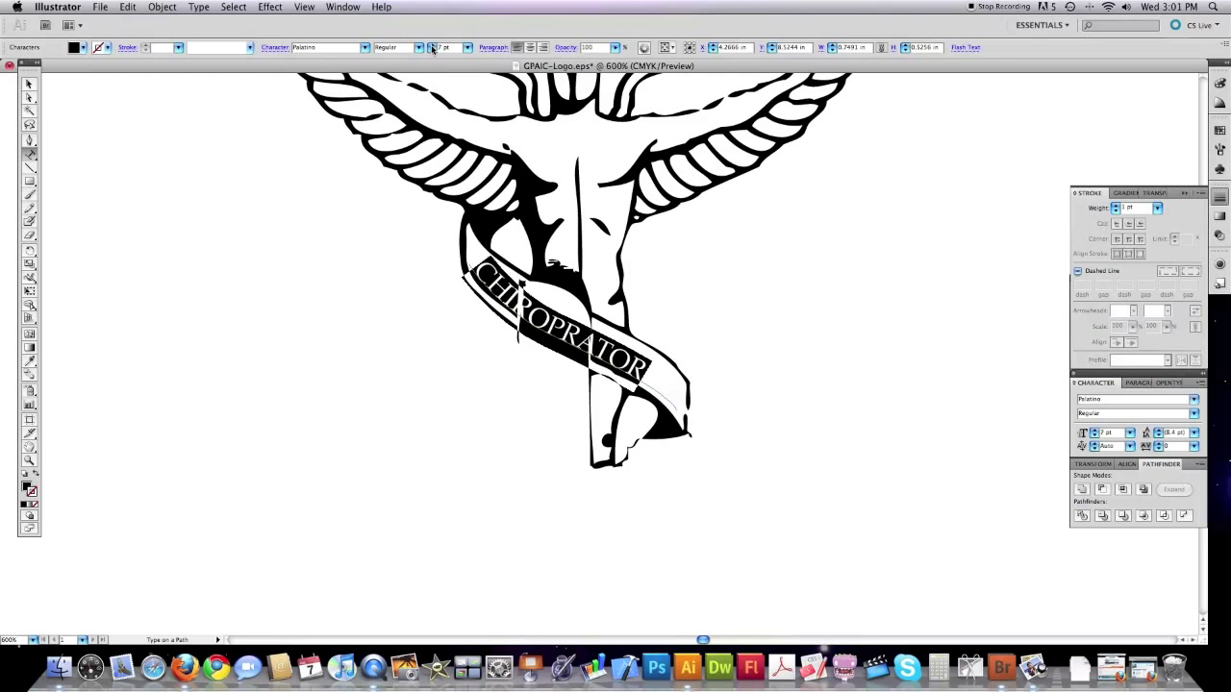
- Set the lower ribbon's CHIROPRATOR text to 8 pt and deselect it
left_click(432, 45)
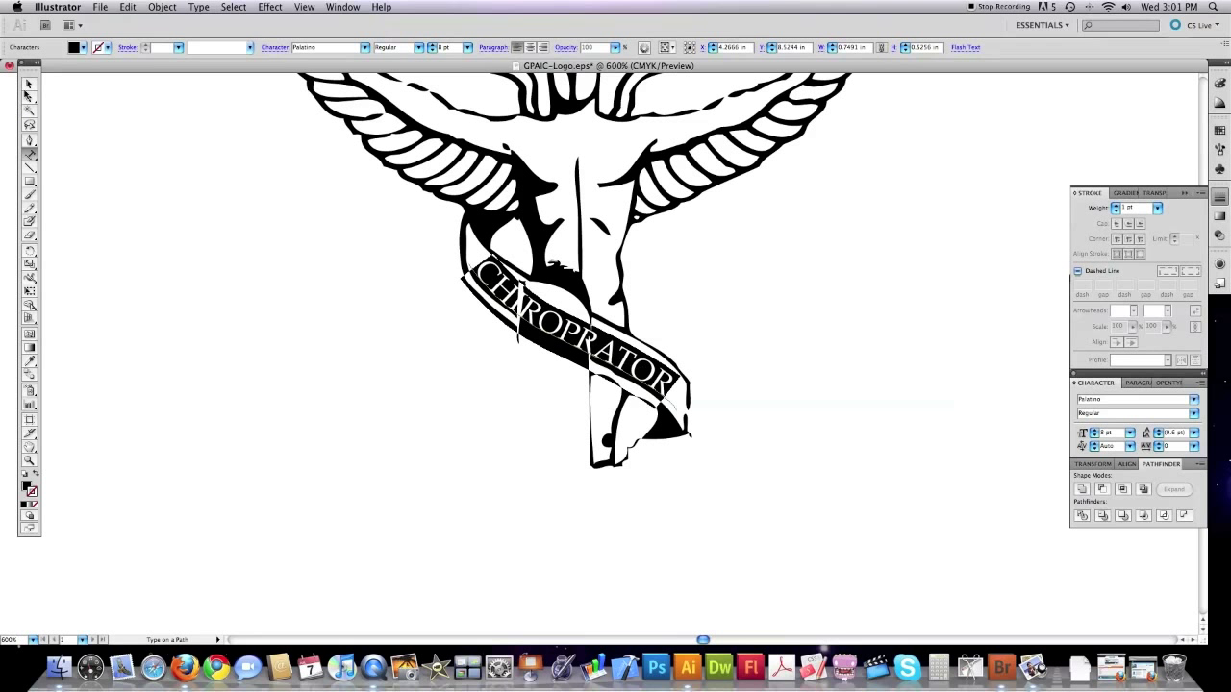
left_click(28, 83)
left_click(150, 340)
- Clean up stray anchor points on the traced outline of the lower ribbon, beneath the lettering, and deselect the artwork
left_click(27, 142)
left_click(94, 169)
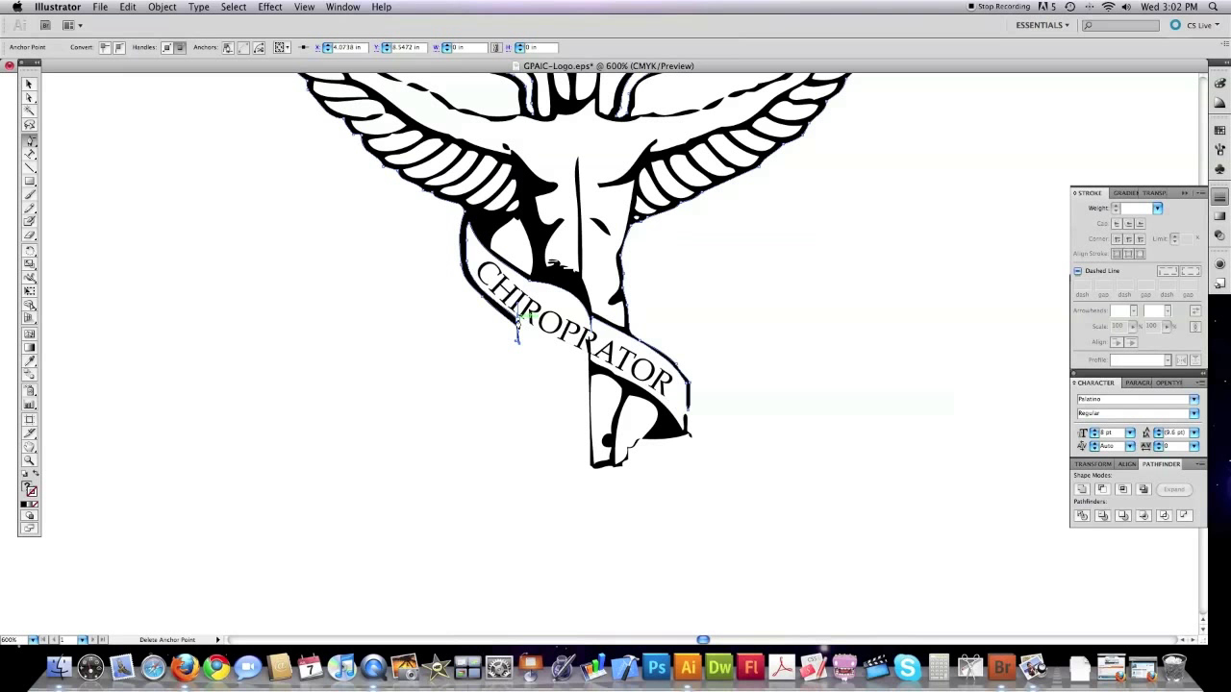
key("v")
left_click(232, 218)
left_click_drag(427, 406, 581, 344)
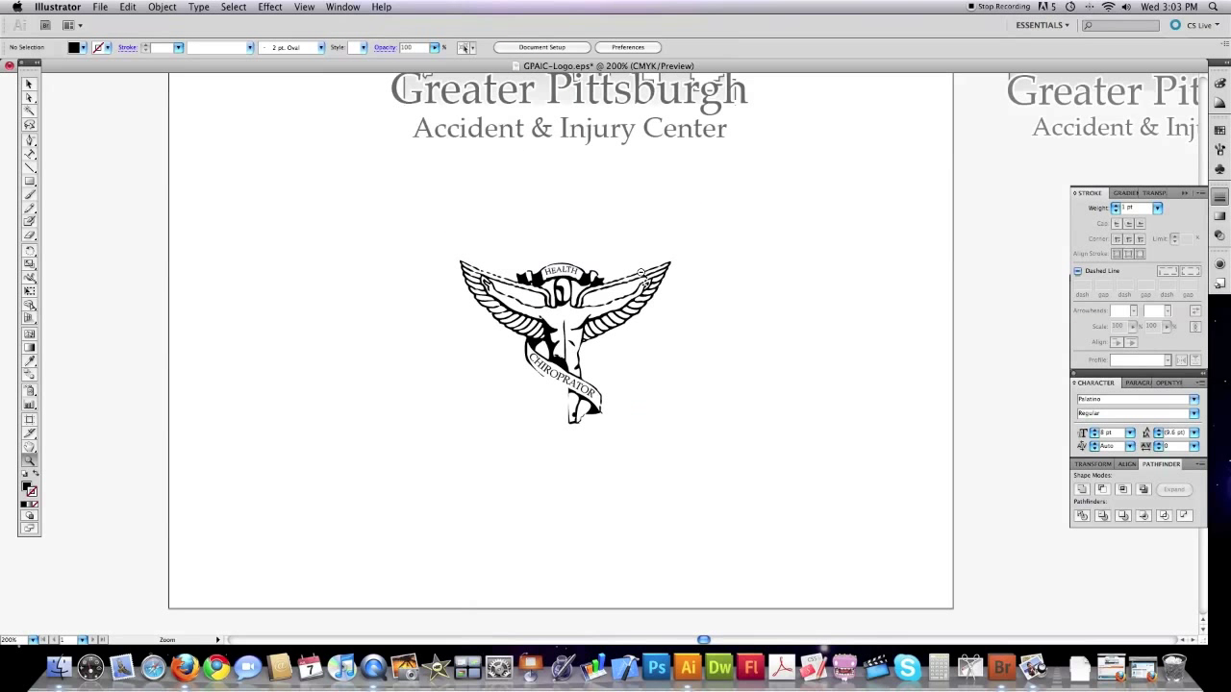
left_click(643, 273, "alt")
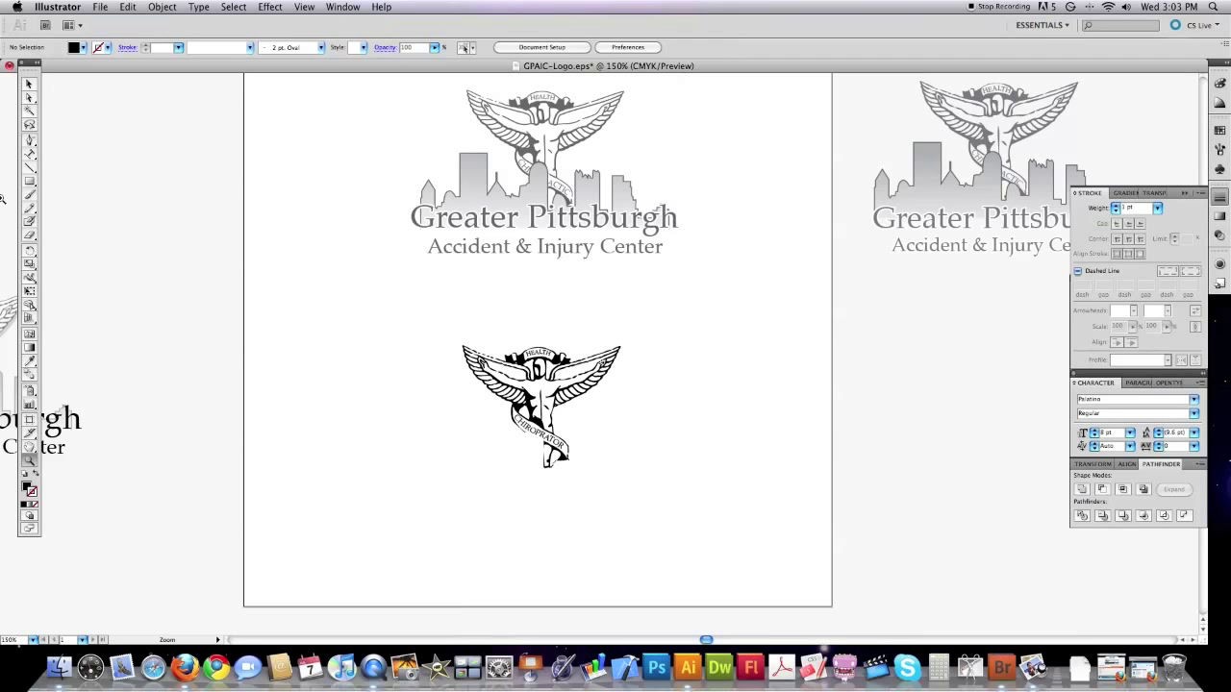
- Place the original logo PDF cropped to Media and position it beside the traced figure, across the artboard's left edge
left_click(28, 85)
left_click(100, 7)
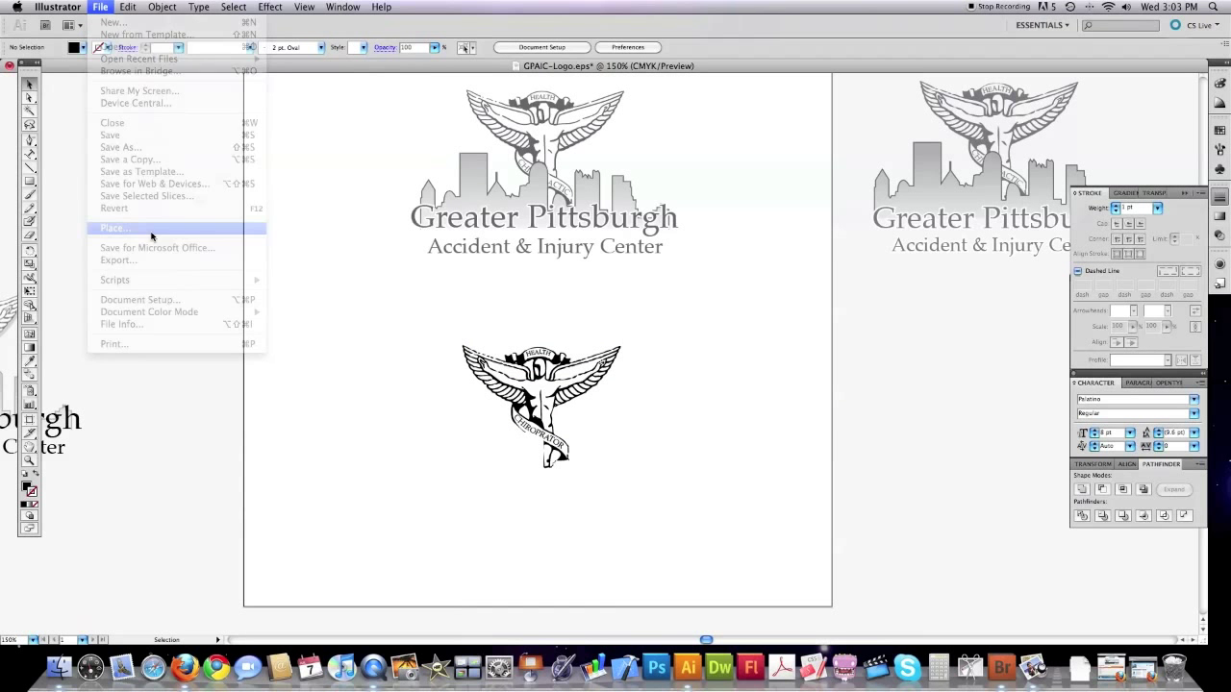
left_click(173, 227)
double_click(519, 228)
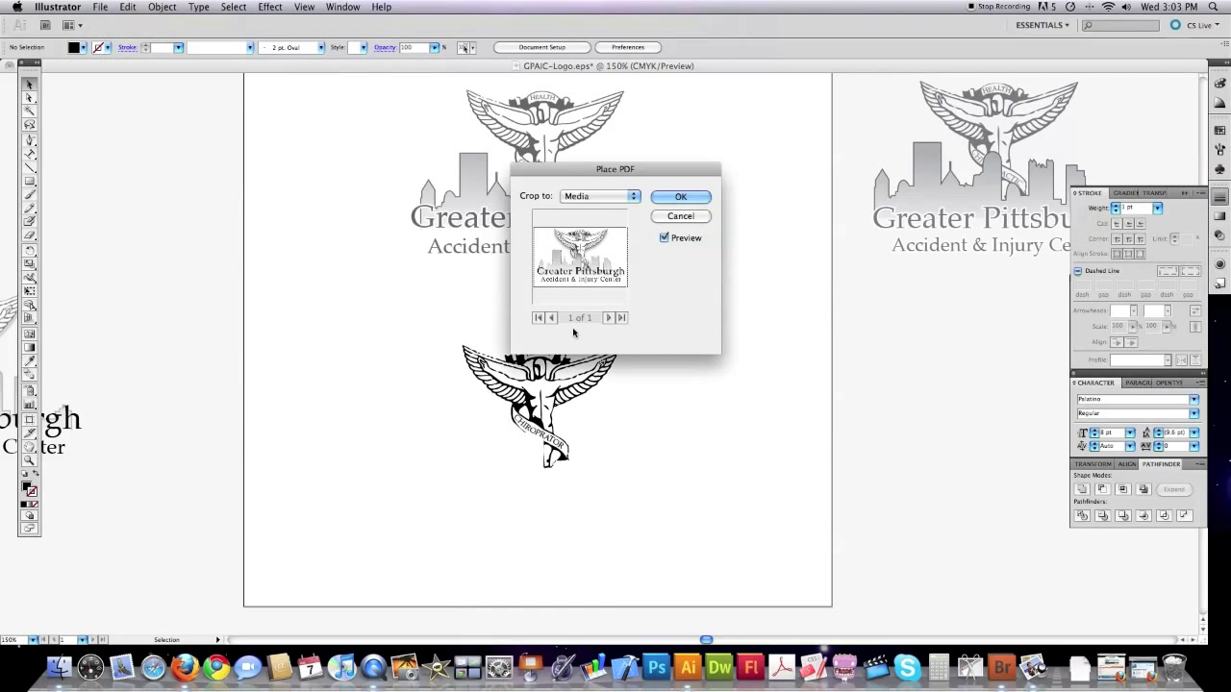
left_click(661, 198)
left_click_drag(571, 284, 253, 345)
- Lock the placed logo so it serves as a fixed tracing reference
left_click(162, 7)
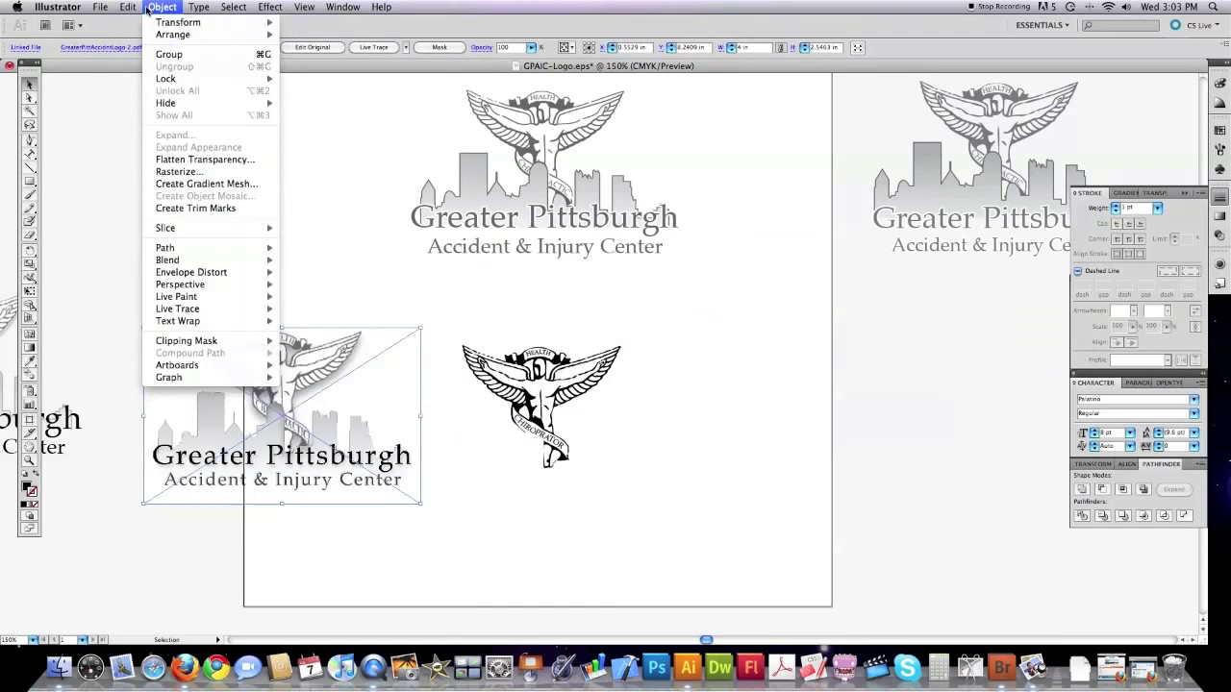
mouse_move(202, 79)
left_click(320, 81)
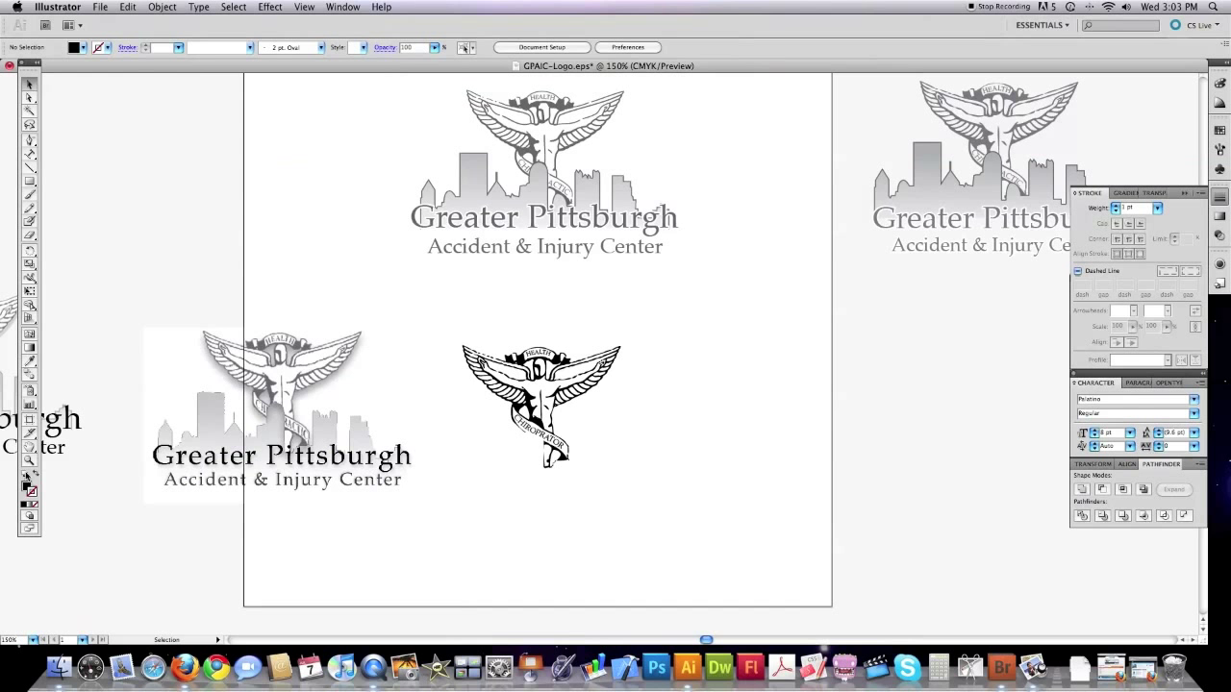
- Start tracing the skyline with the Pen tool, from the base of the leftmost building up its side to the roof peak
left_click(30, 460)
left_click(281, 445)
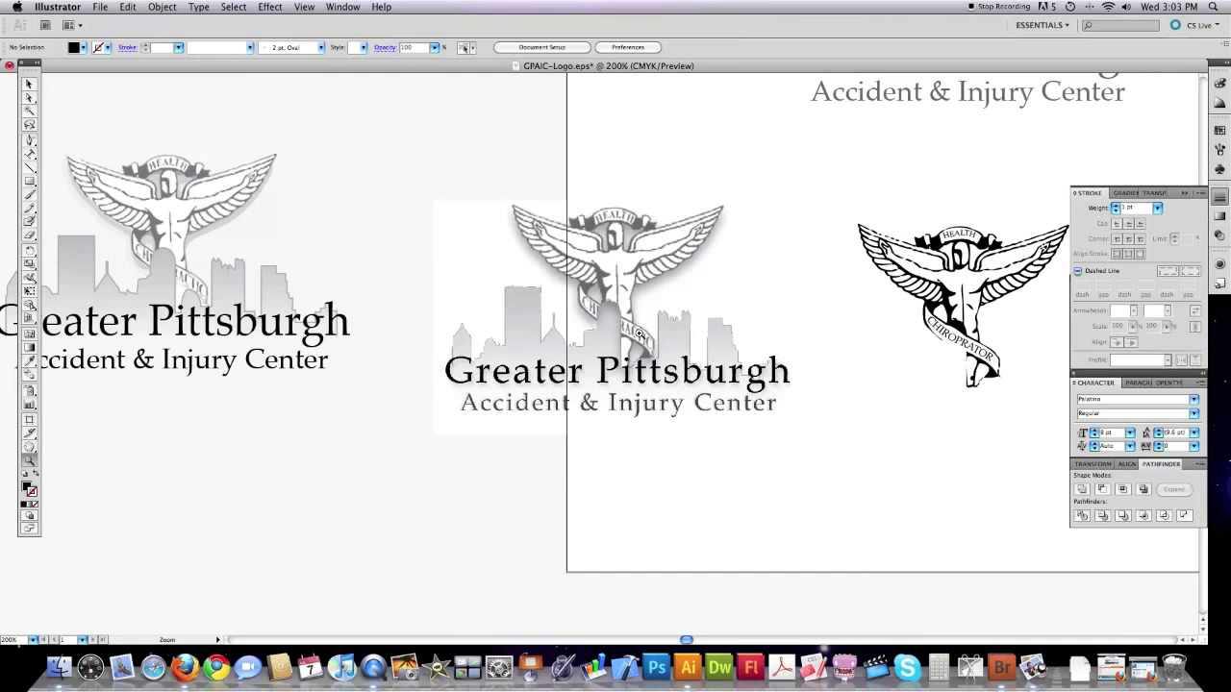
left_click(636, 333)
left_click_drag(29, 141, 53, 143)
key("z")
left_click(370, 389)
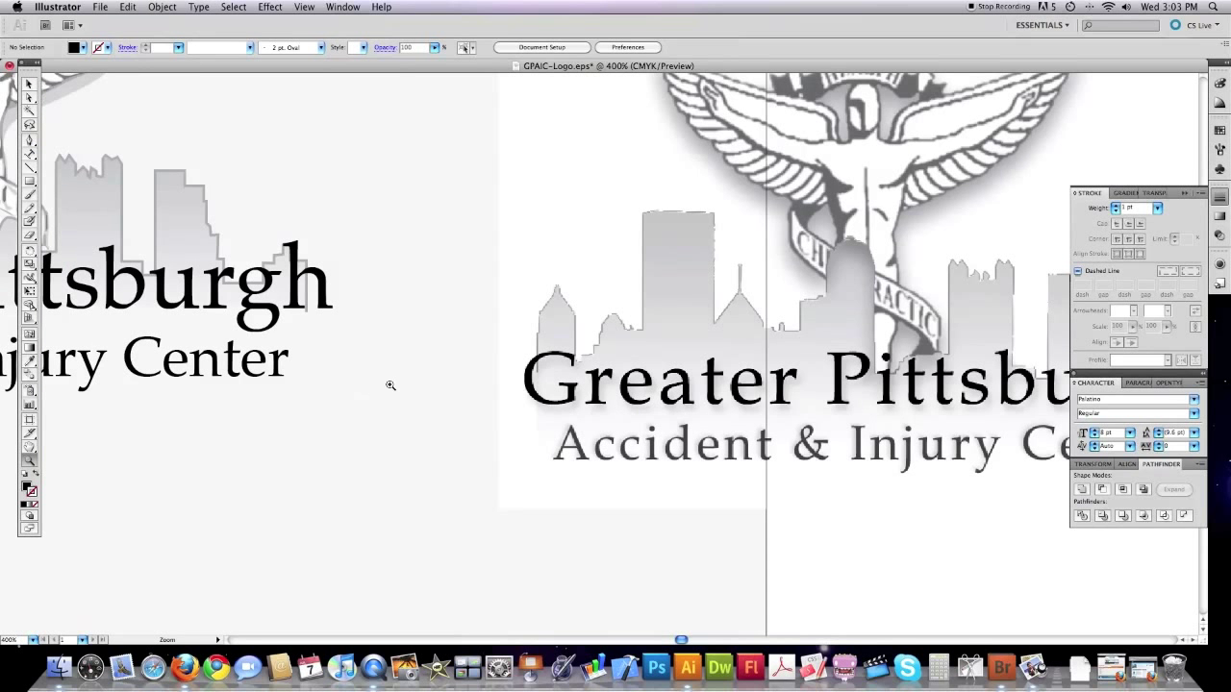
left_click(673, 338)
left_click(30, 140)
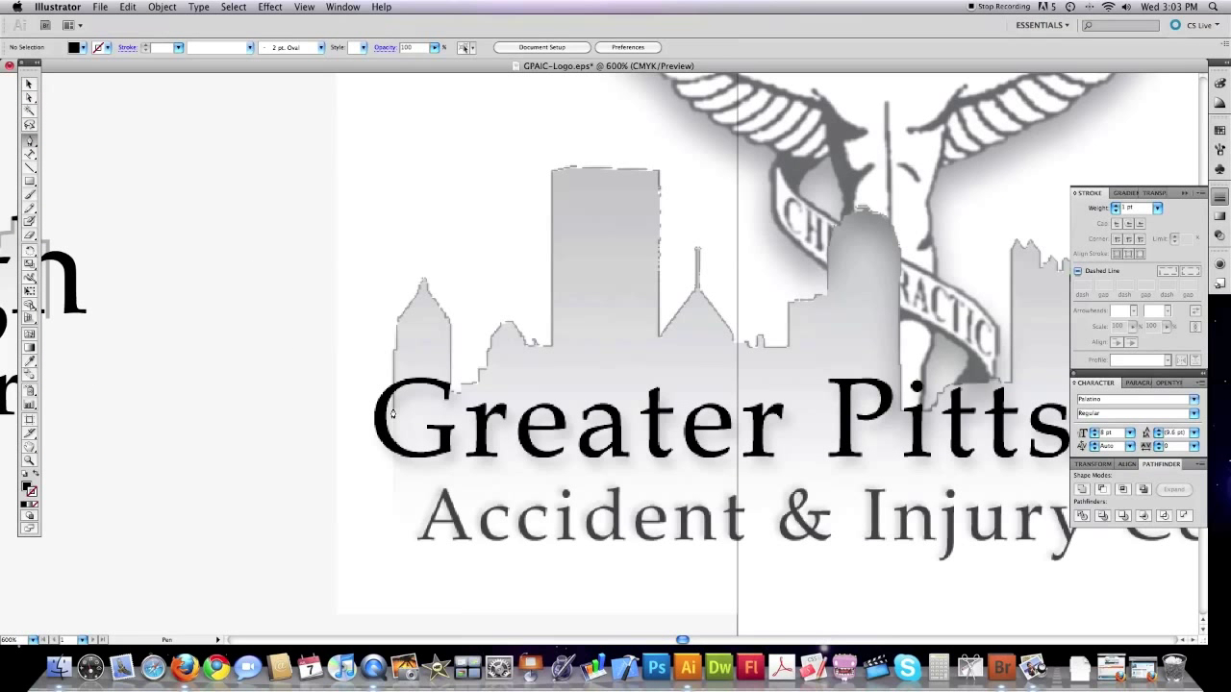
left_click_drag(392, 414, 391, 356)
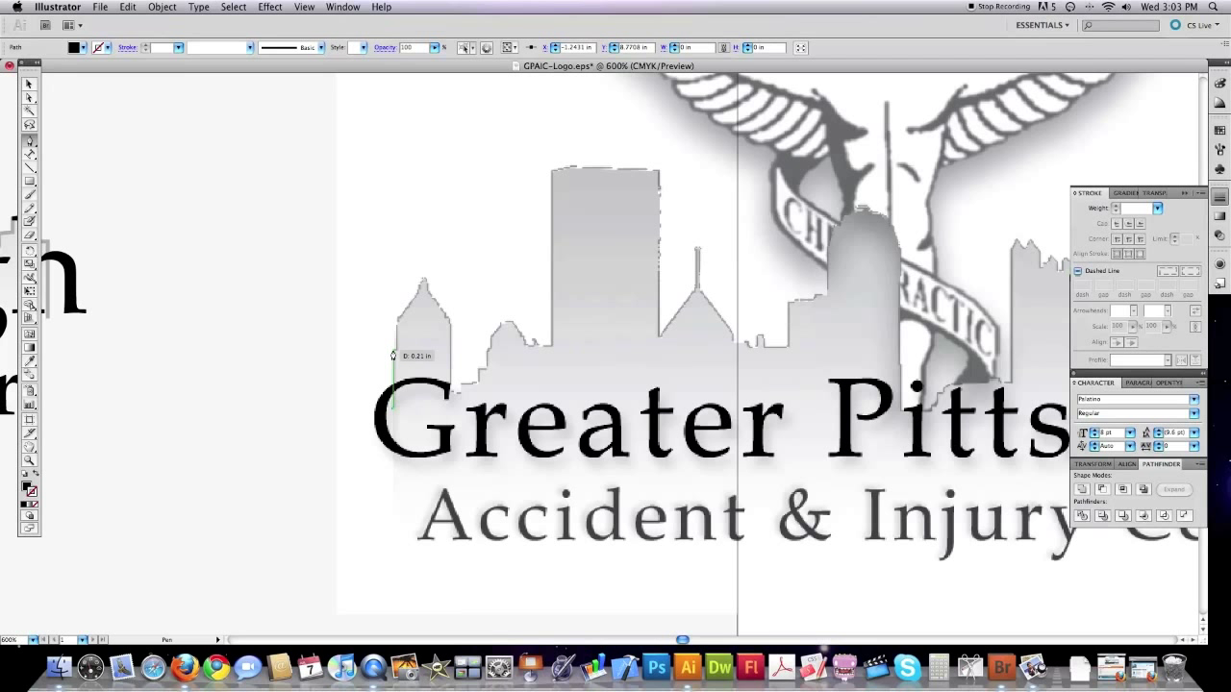
left_click(393, 356)
left_click(398, 351)
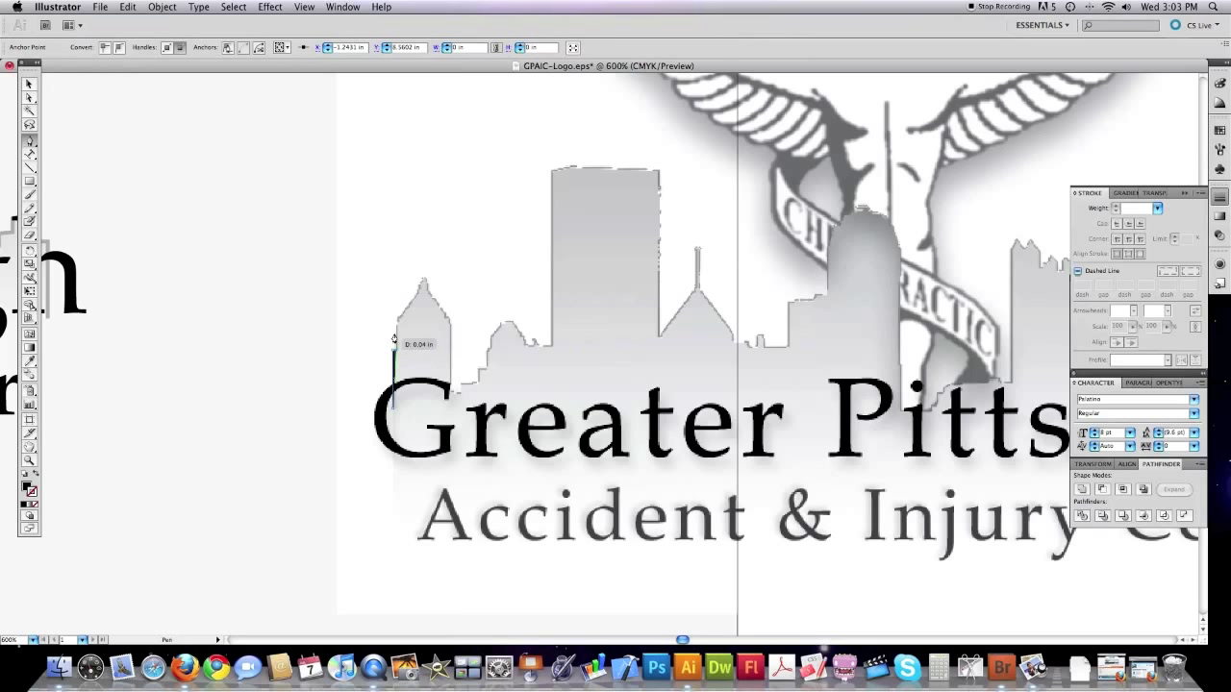
left_click(396, 325)
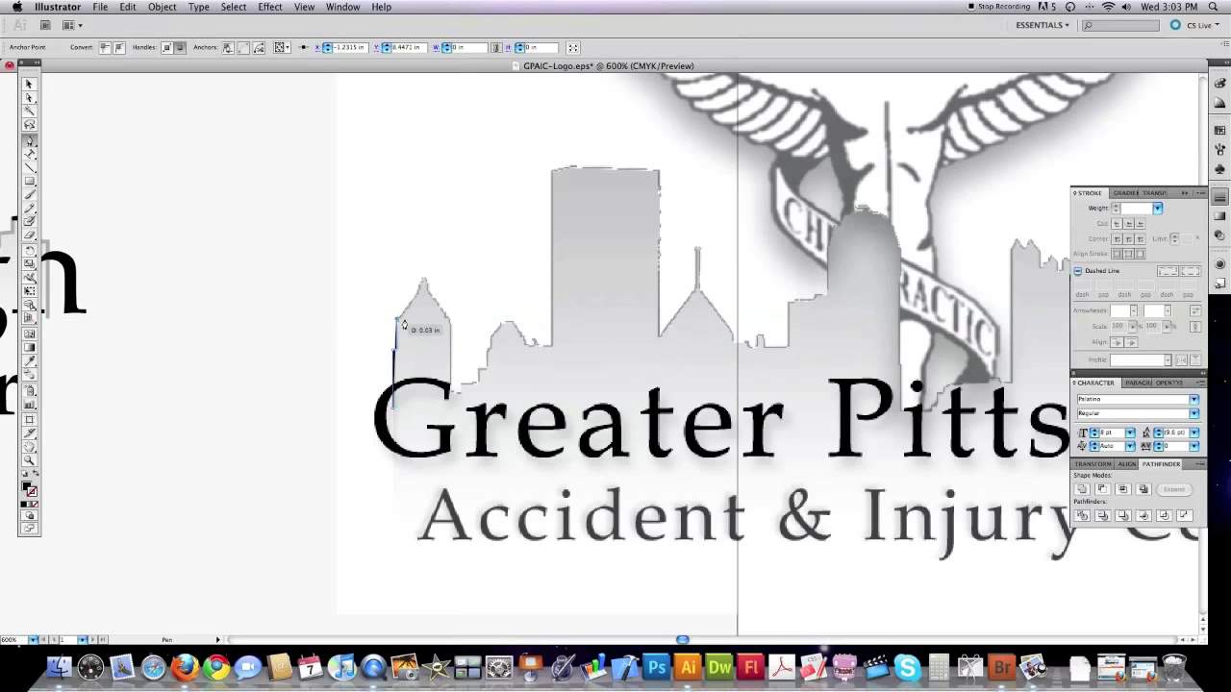
left_click(419, 288)
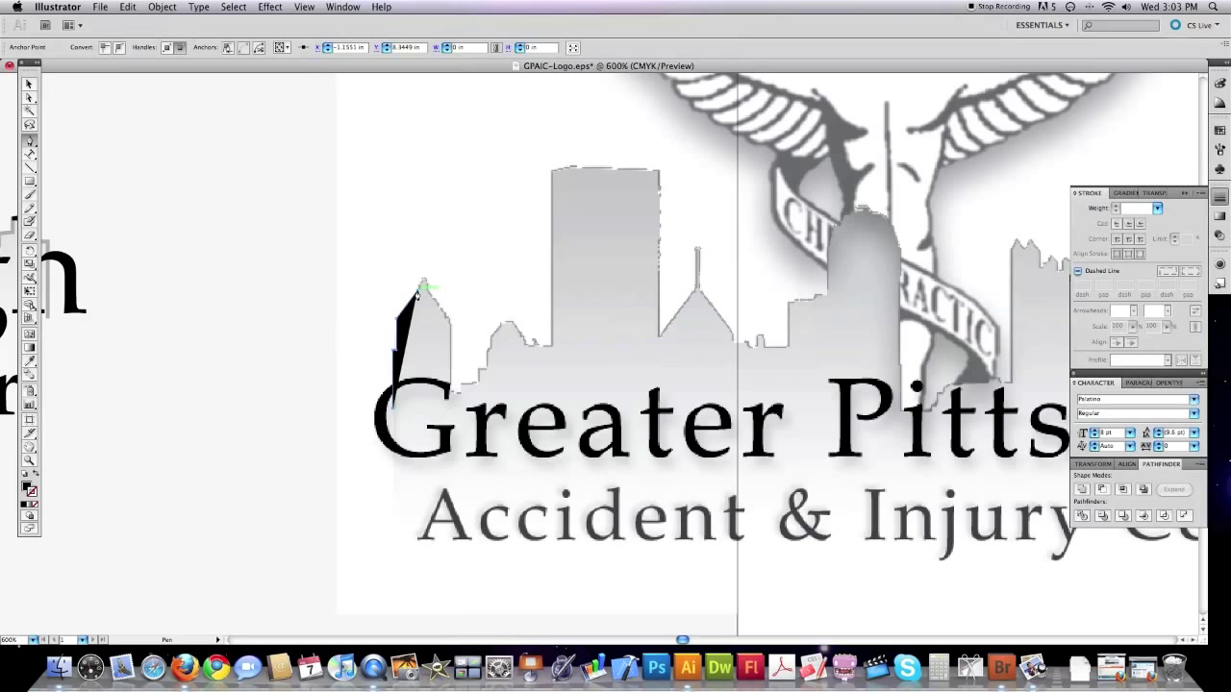
left_click(417, 279)
left_click(423, 283)
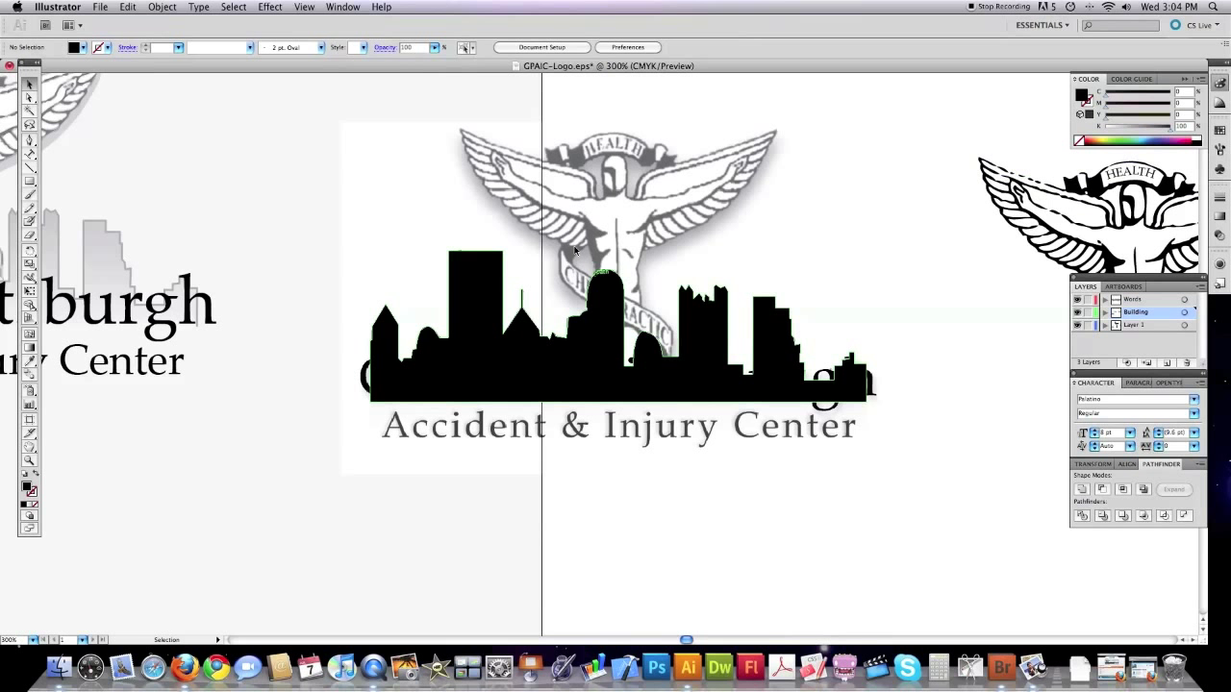
- Move the black skyline shape down below the reference skyline and fill it with a light-grey linear gradient
left_click_drag(584, 355, 584, 512)
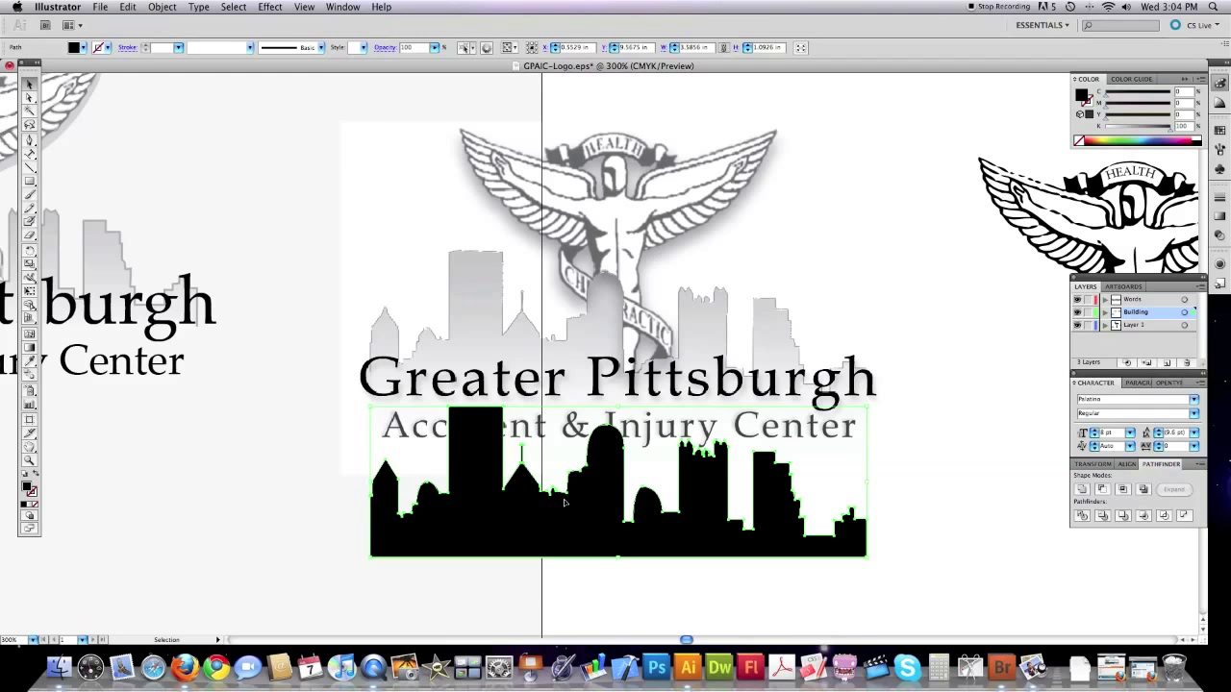
left_click(1221, 217)
left_click(1154, 270)
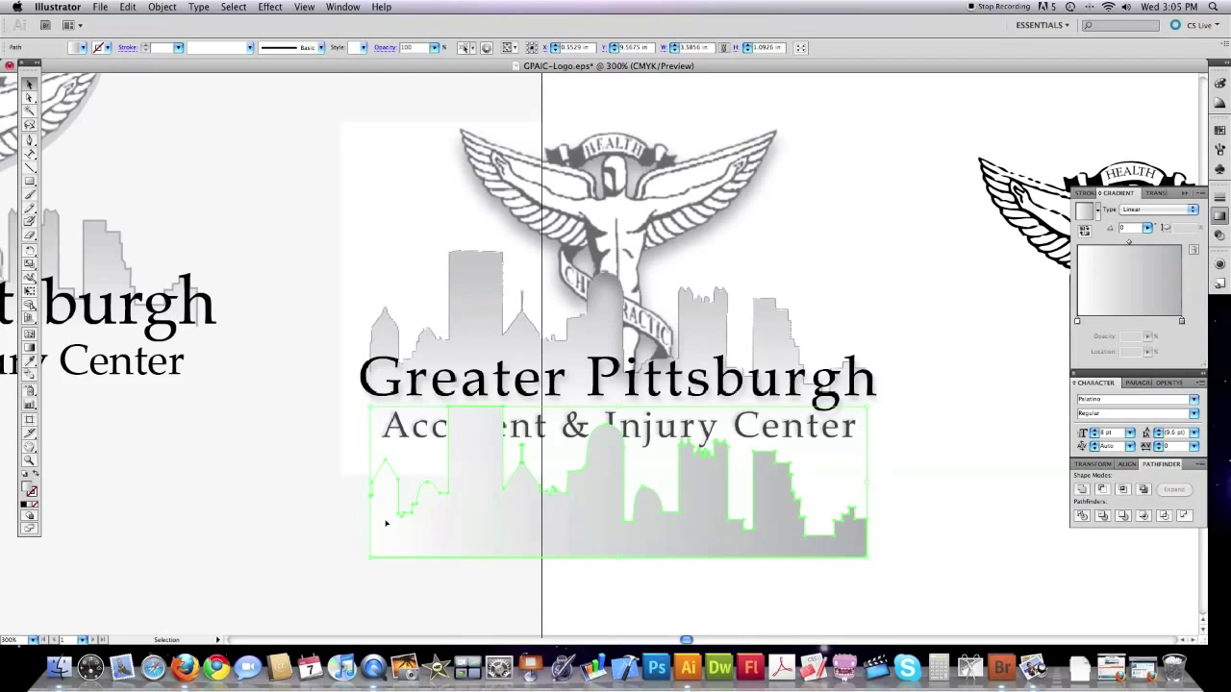
- Try a middle stop at 96% black in the skyline's gradient, and remove the stop
left_click(1127, 322)
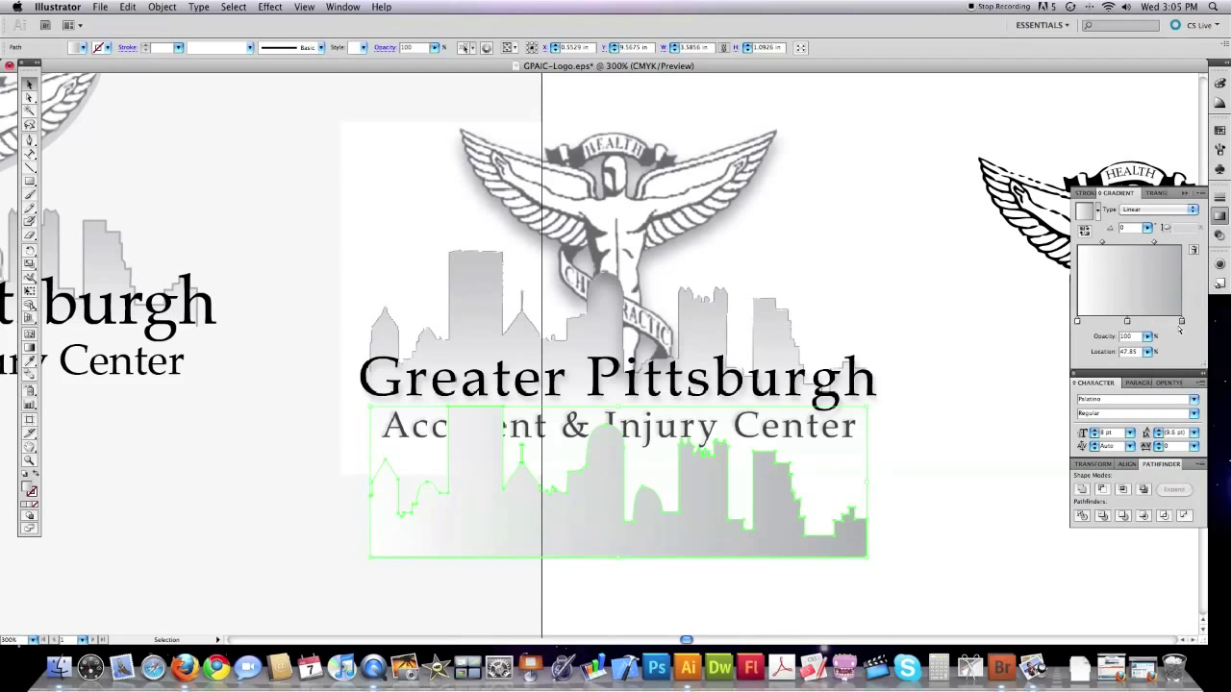
left_click_drag(1127, 322, 1128, 322)
double_click(1129, 321)
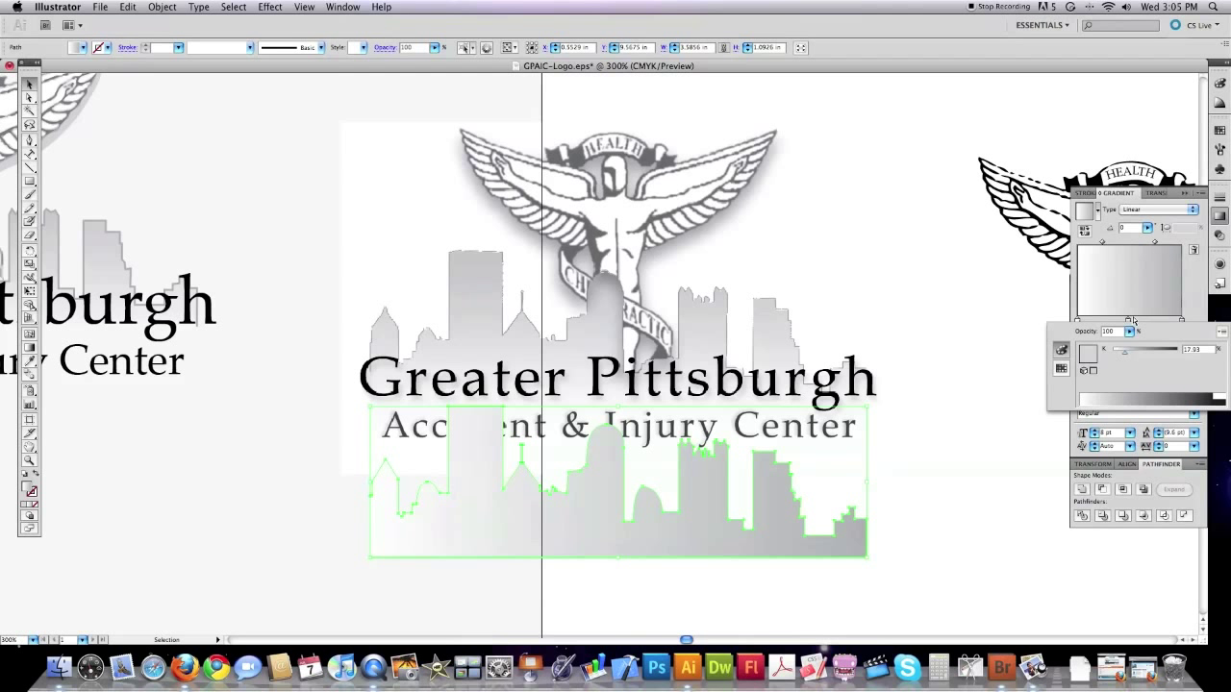
left_click_drag(1129, 355, 1175, 356)
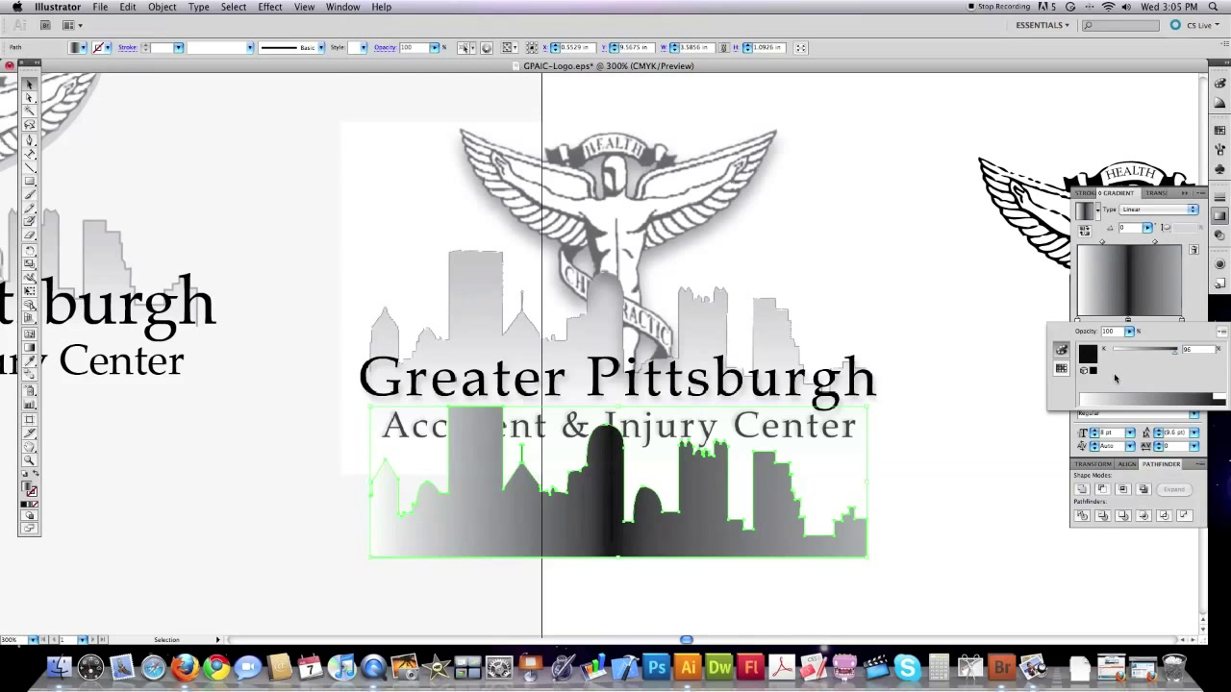
key("Escape")
left_click_drag(1128, 320, 1106, 348)
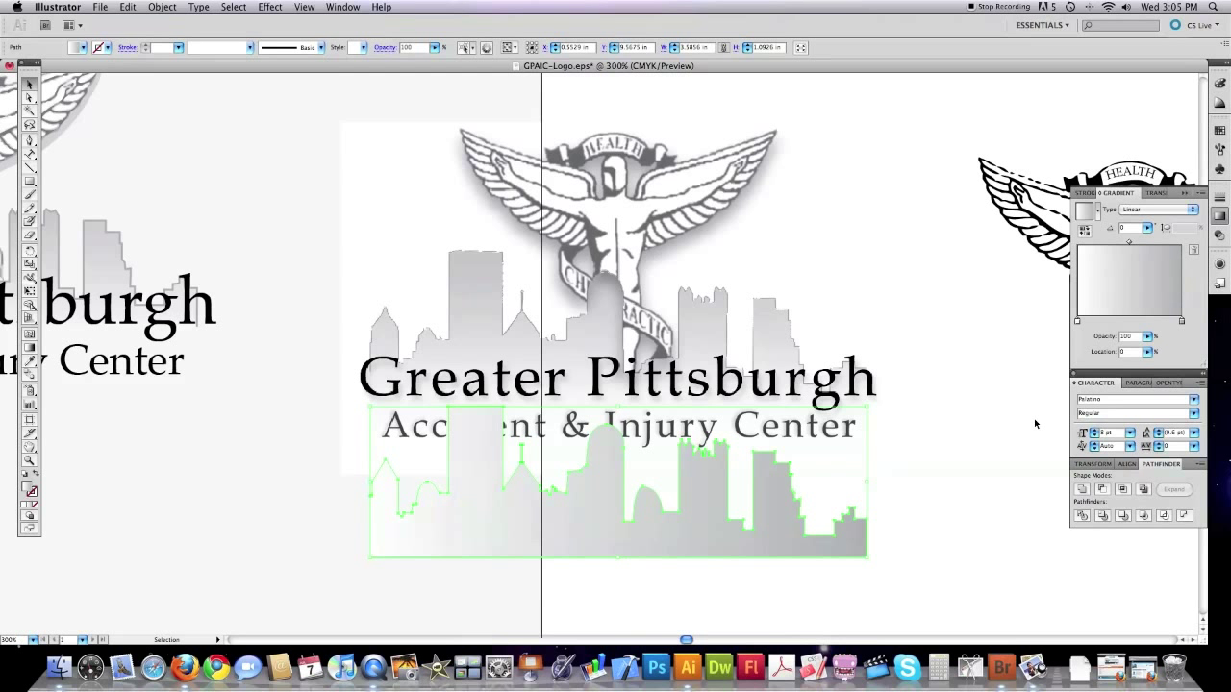
- Redirect the skyline's gradient vertically from below its base to above the rooftops with the Gradient tool, and deselect it
left_click(30, 348)
left_click_drag(625, 586, 618, 394)
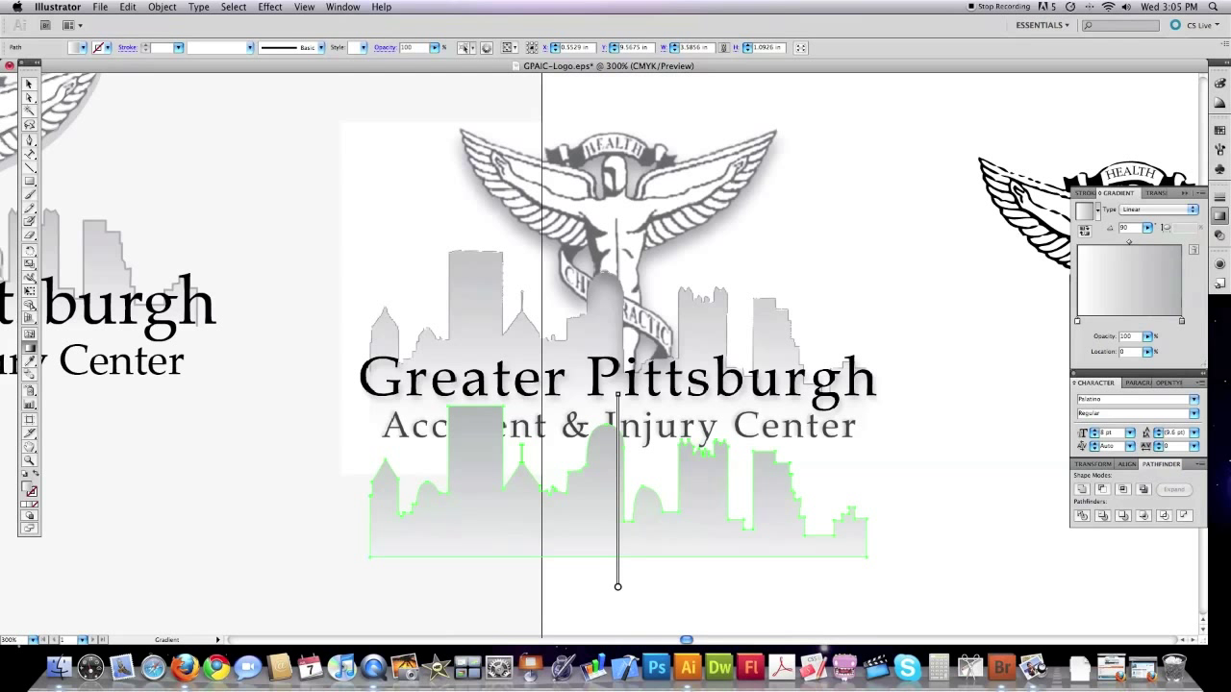
left_click(30, 83)
left_click(198, 162)
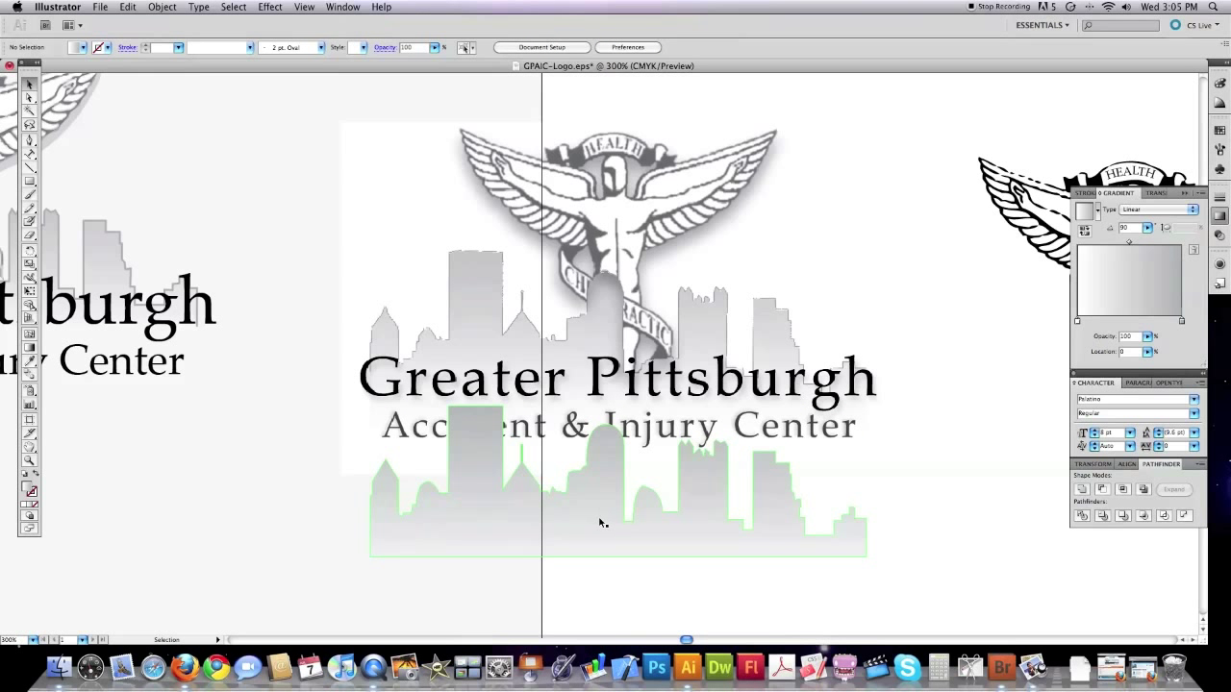
- Select the skyline and give it a grey stroke of colour #8C8C8C
left_click(567, 544)
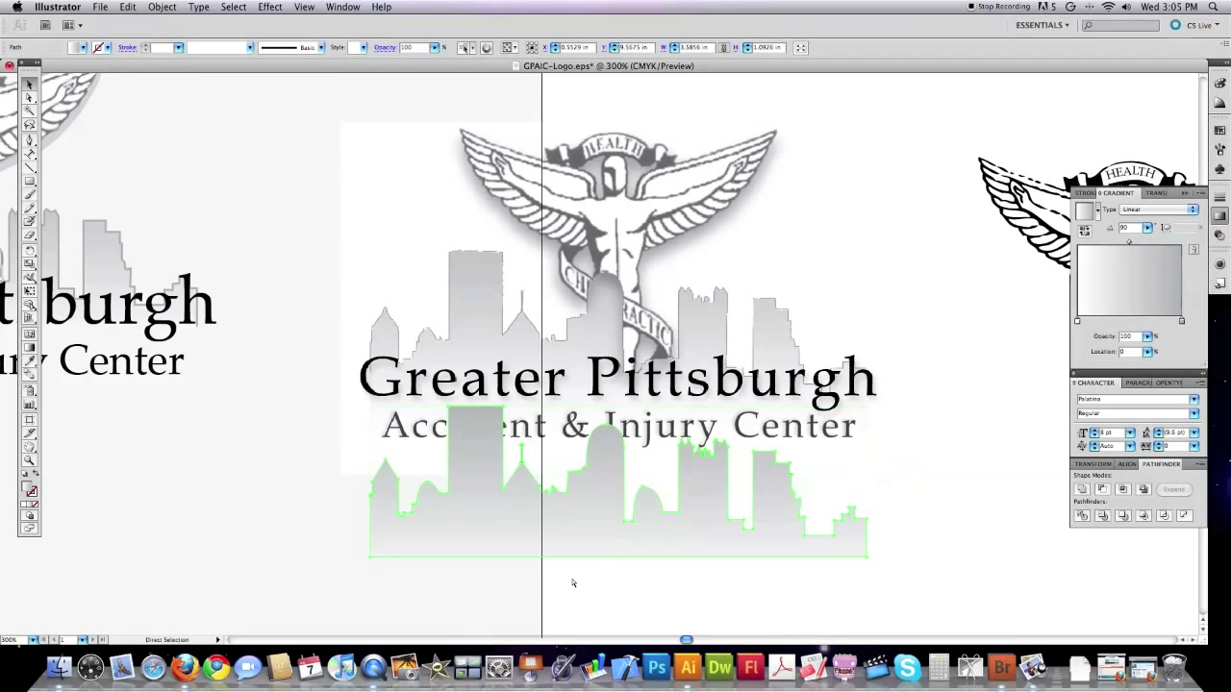
key("a")
key("v")
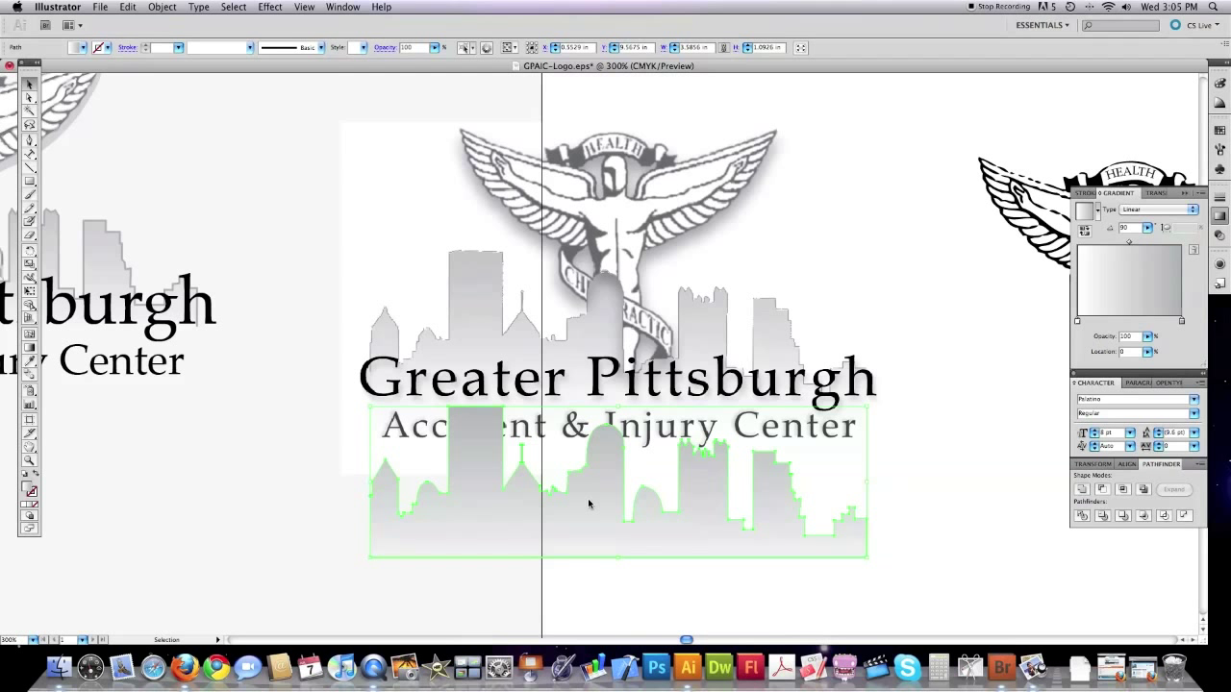
left_click(29, 490)
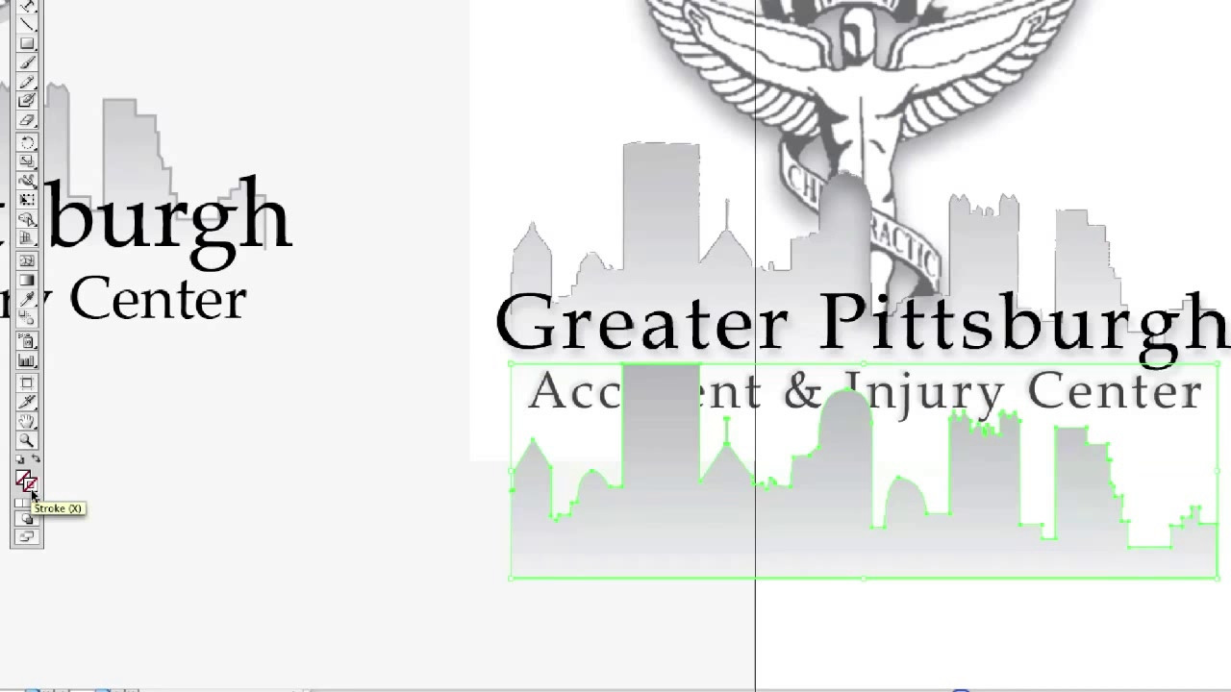
double_click(32, 492)
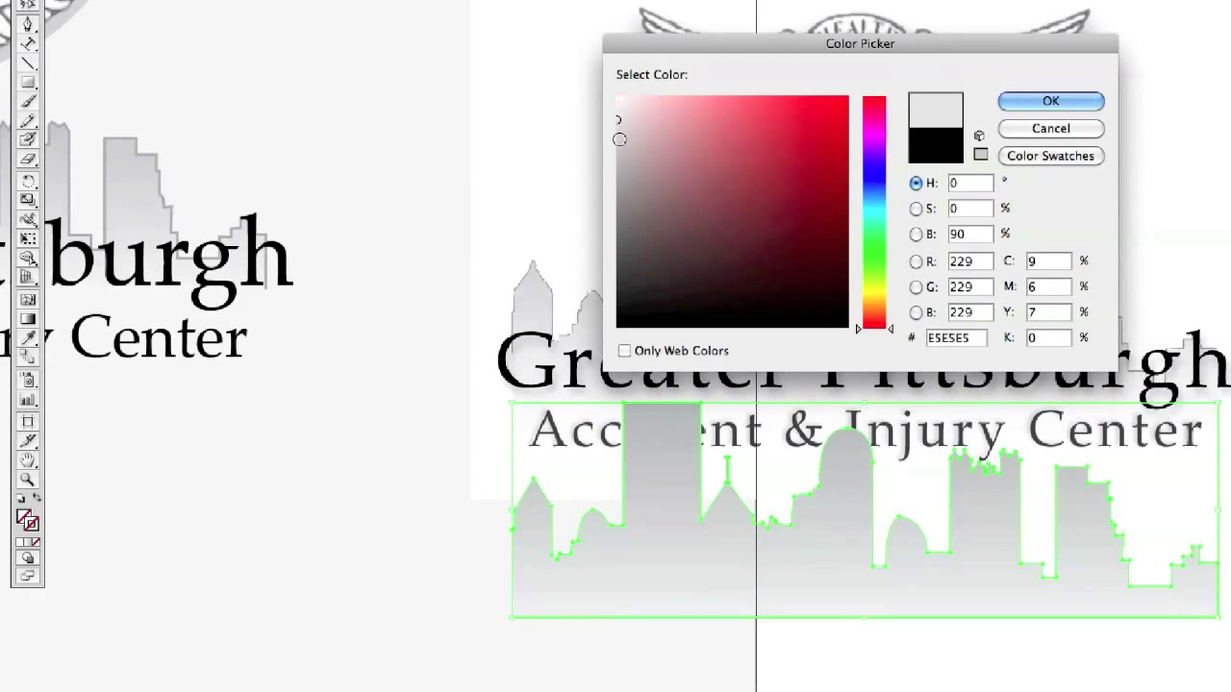
left_click(618, 152)
left_click(979, 136)
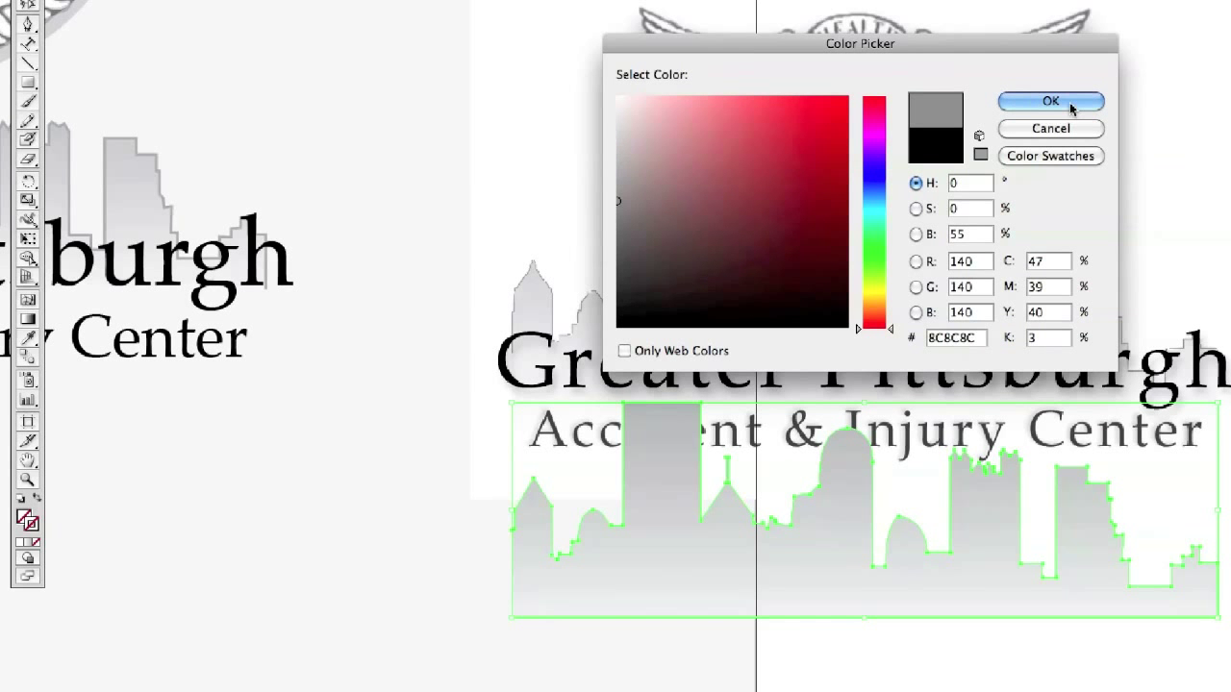
left_click(1065, 100)
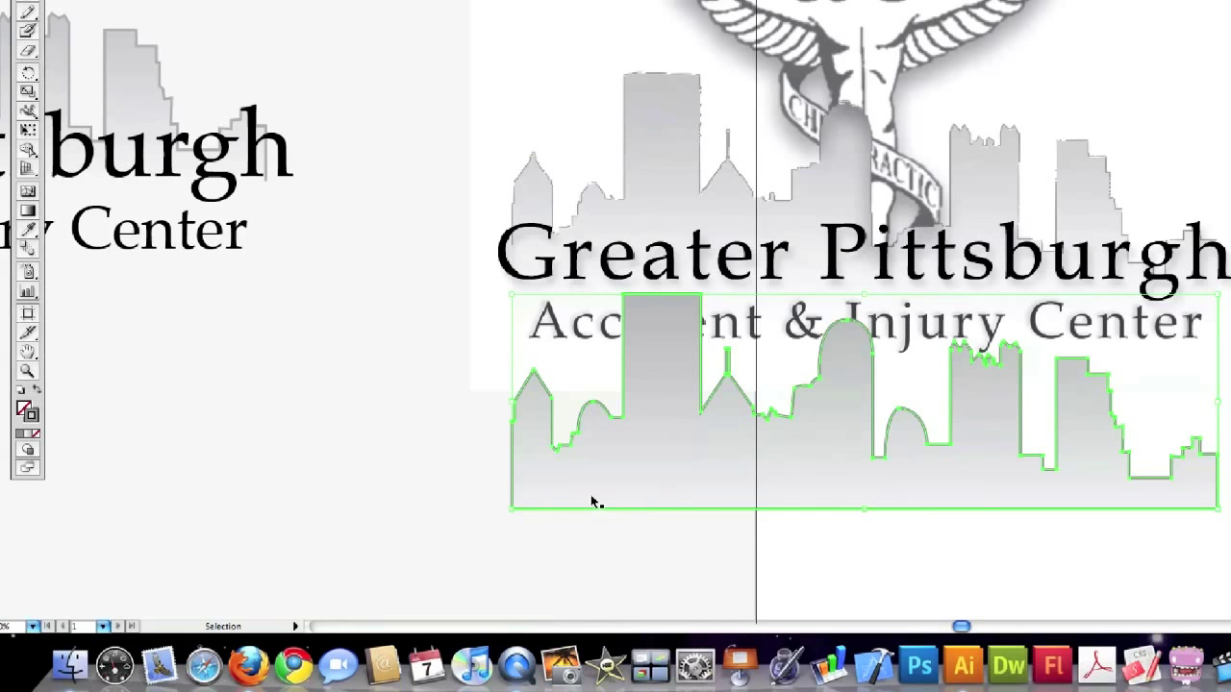
key("a")
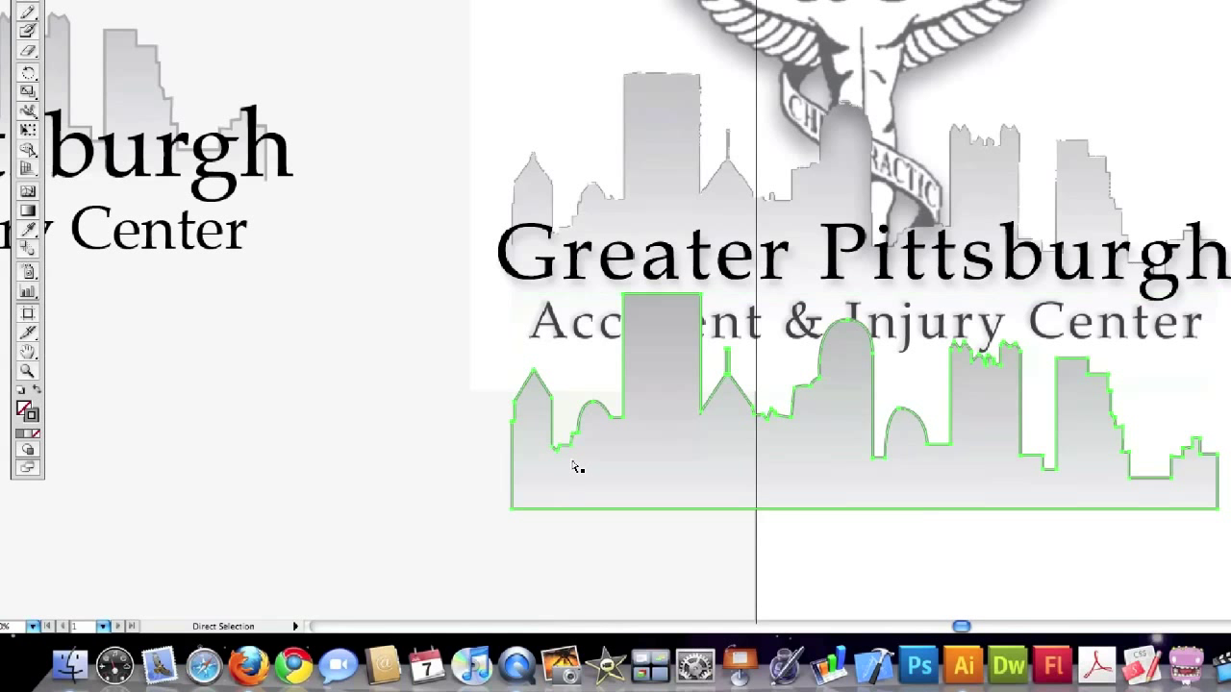
key("v")
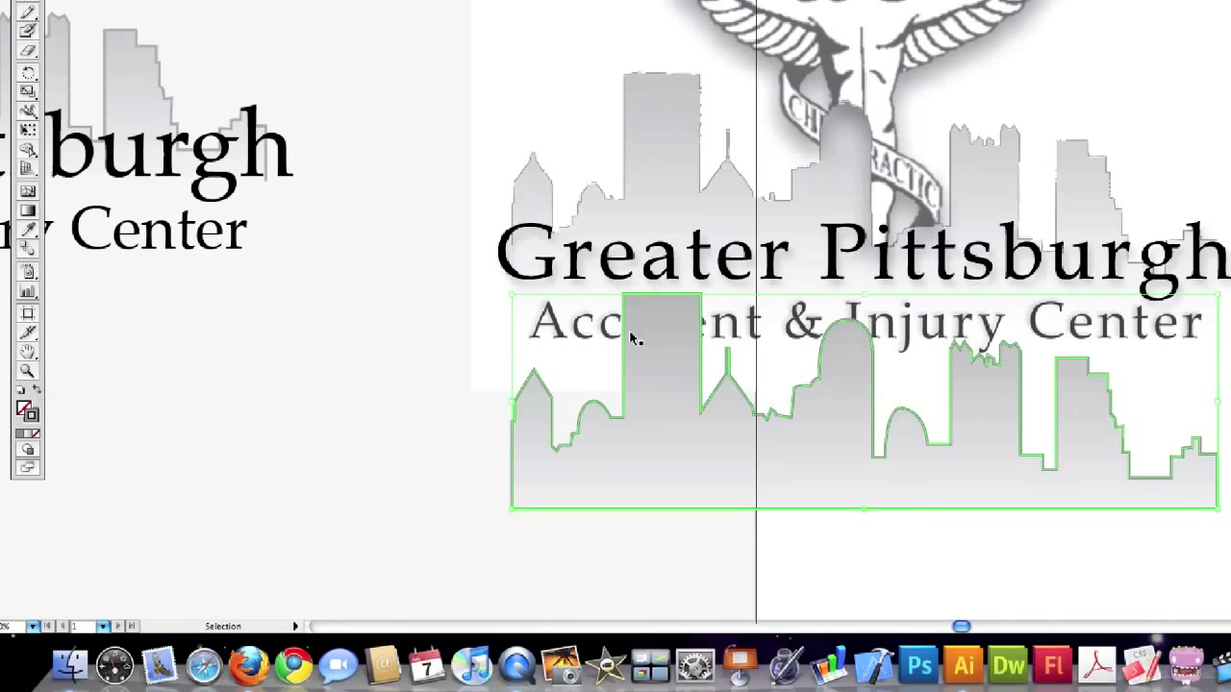
key("a")
key("v")
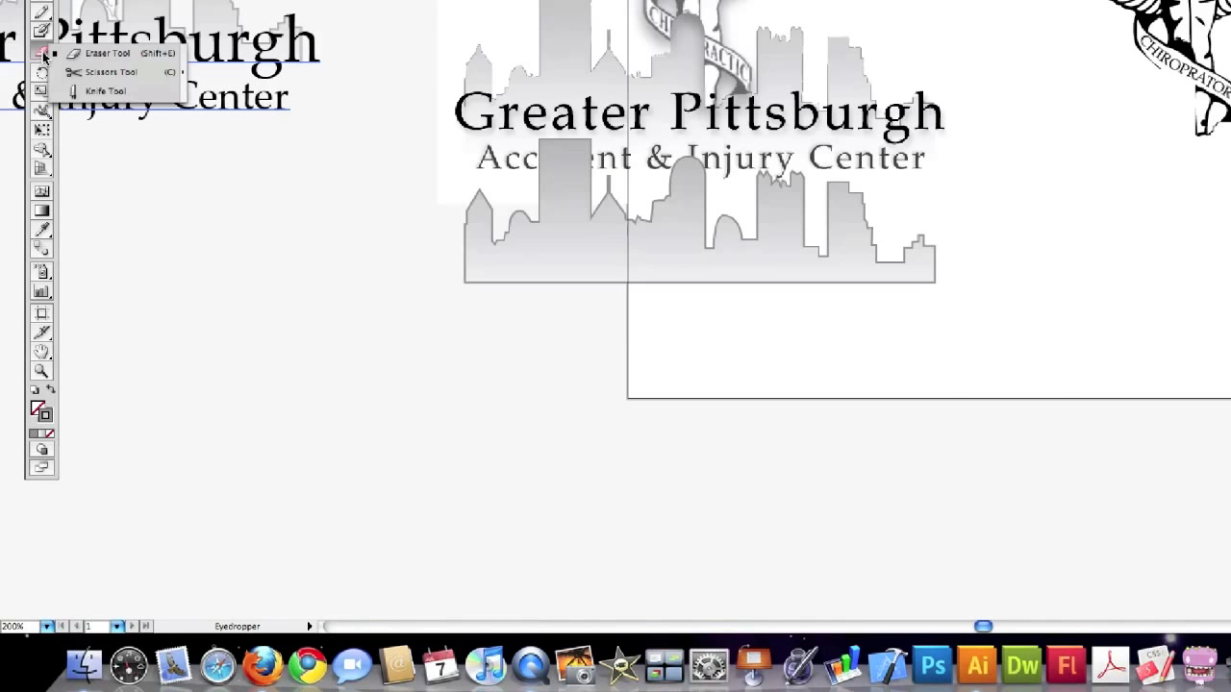
- Cut through the small building at the skyline's right end with the Knife tool
left_click(43, 56)
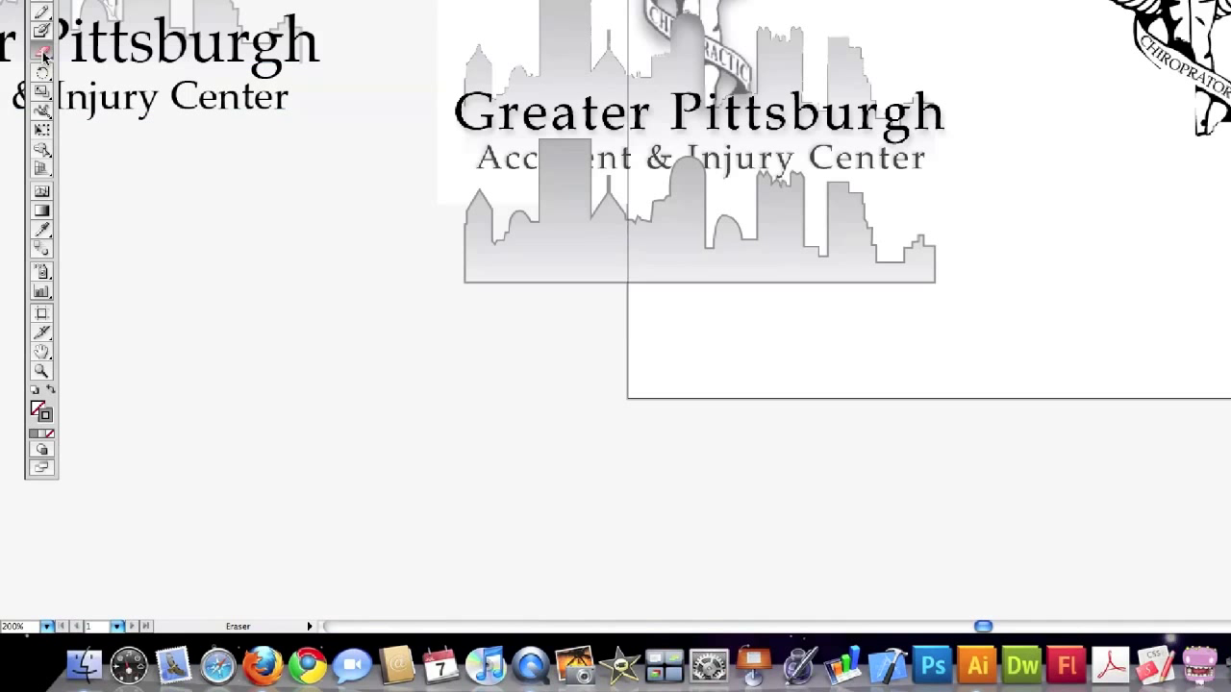
left_click_drag(43, 56, 102, 93)
left_click(860, 269, "super")
left_click_drag(913, 270, 912, 289)
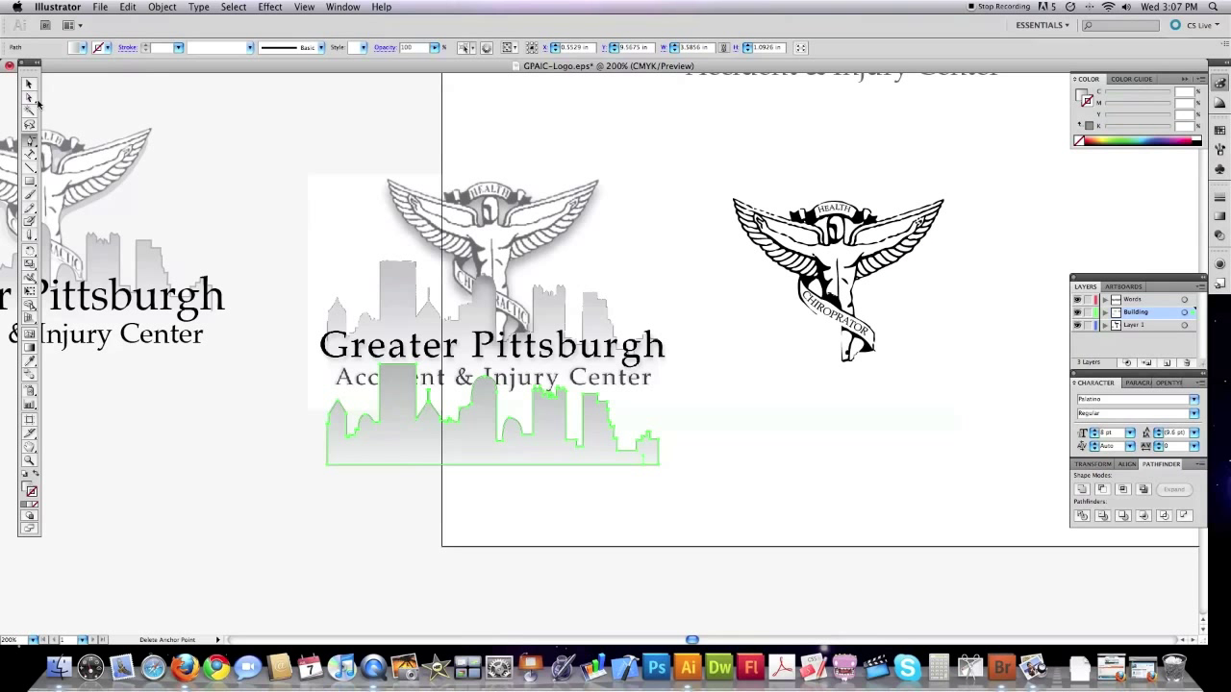
- Delete the straight bottom edge of the skyline path with the Direct Selection tool so its base has no outline, and deselect it
left_click(29, 99)
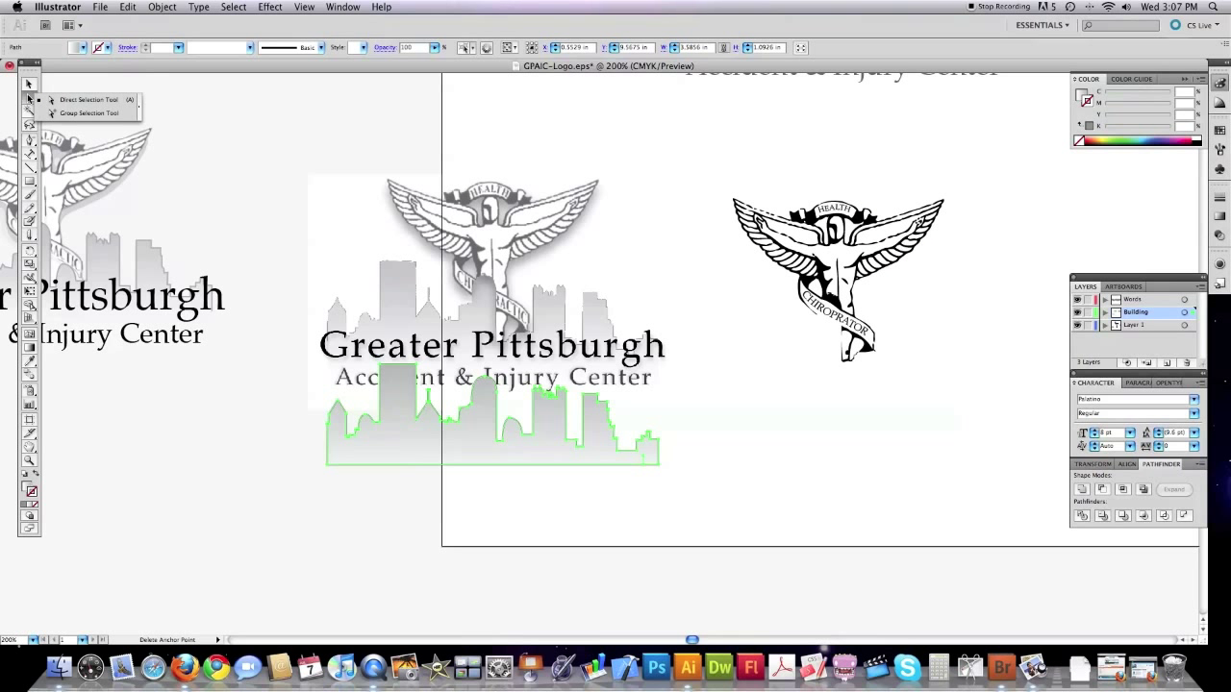
left_click(72, 100)
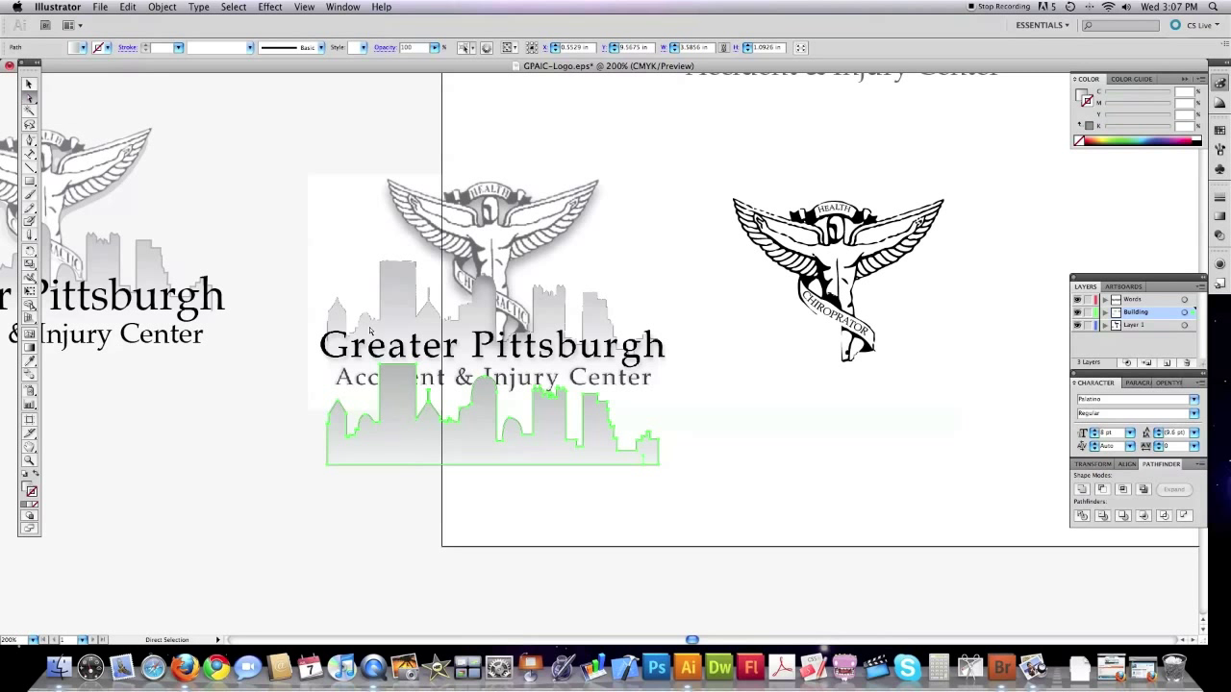
key("Delete")
left_click(643, 465)
key("Delete")
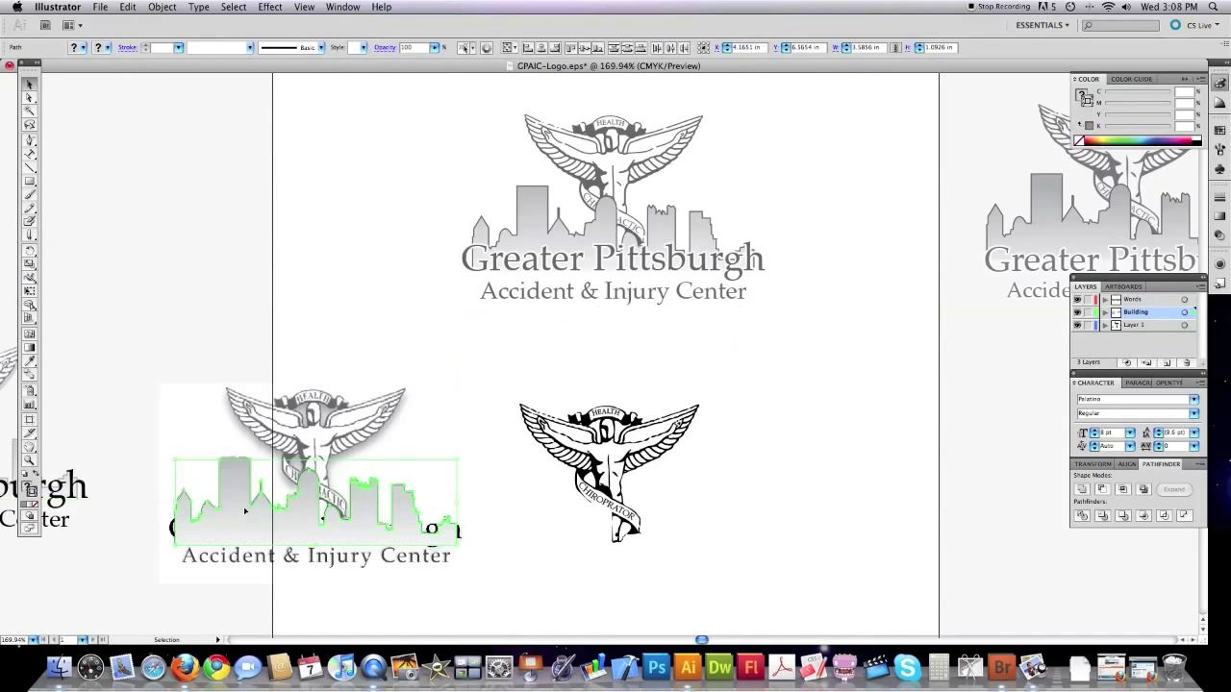
left_click(470, 559)
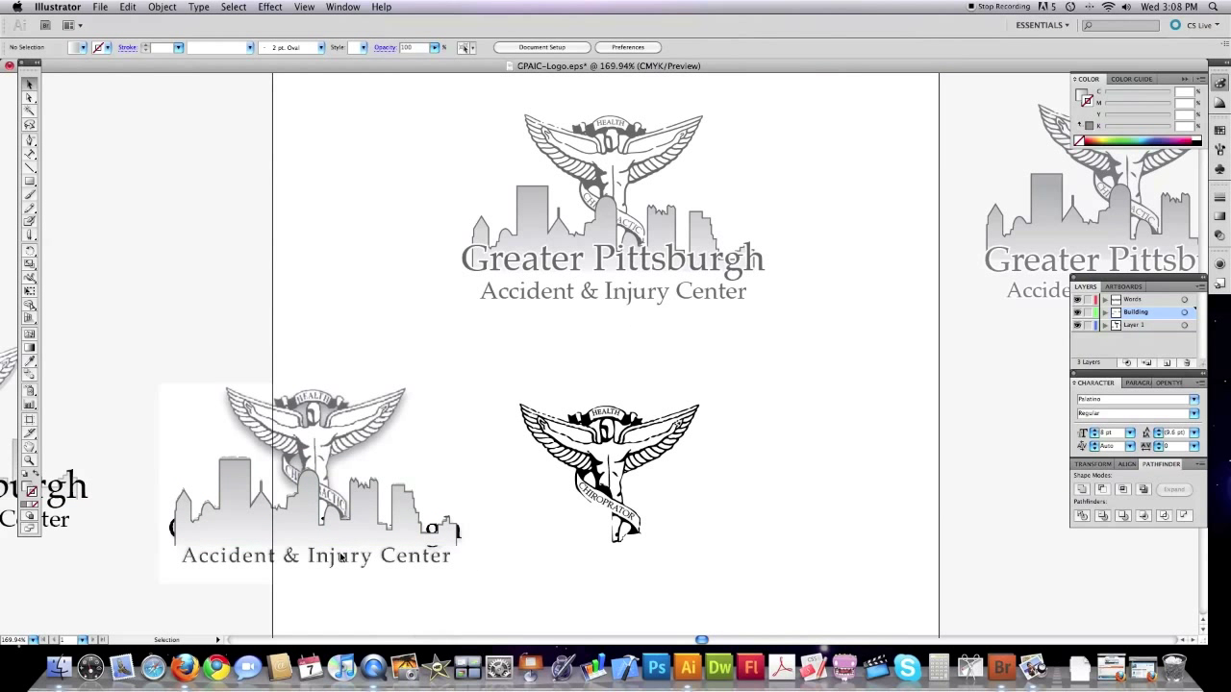
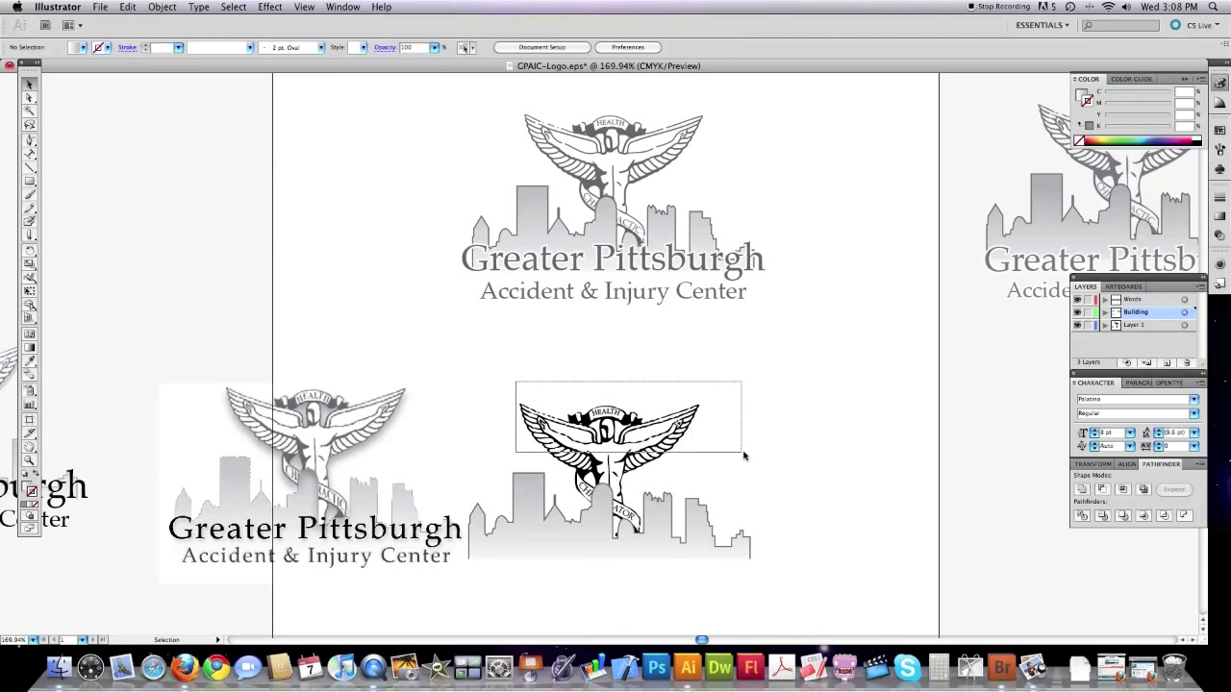
- Lighten the selected traced figure from black to dark grey by reducing Black in Adjust Color Balance for fill and stroke
left_click(150, 8)
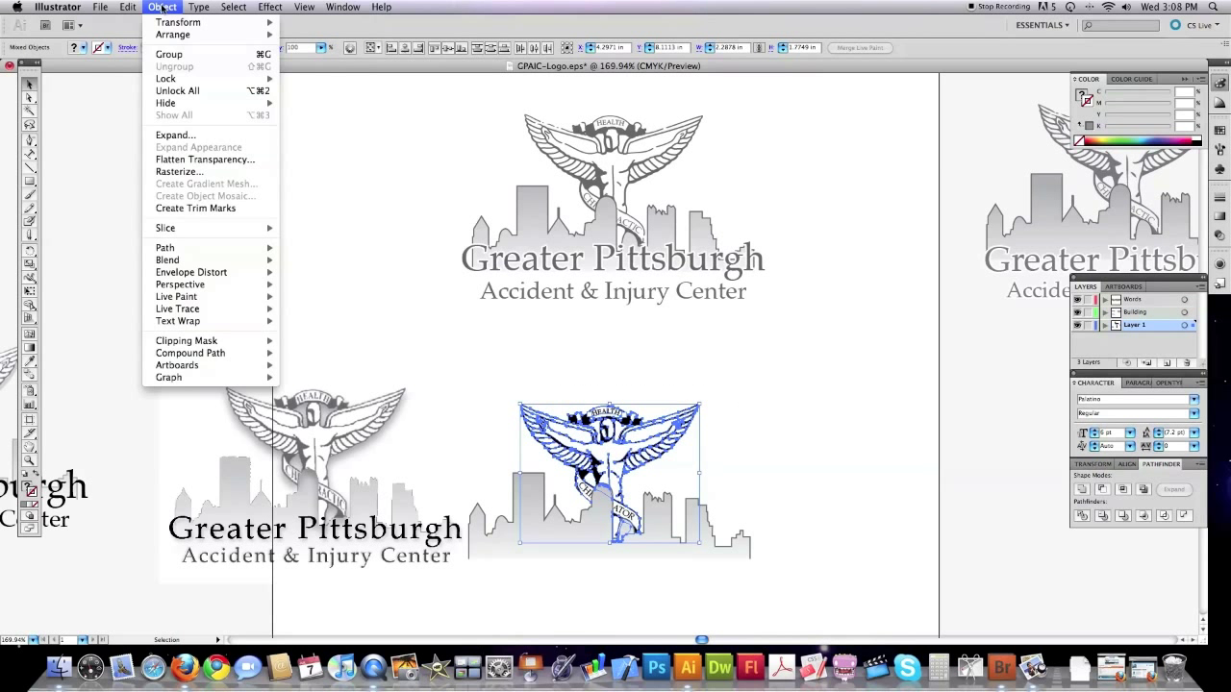
mouse_move(130, 7)
mouse_move(157, 229)
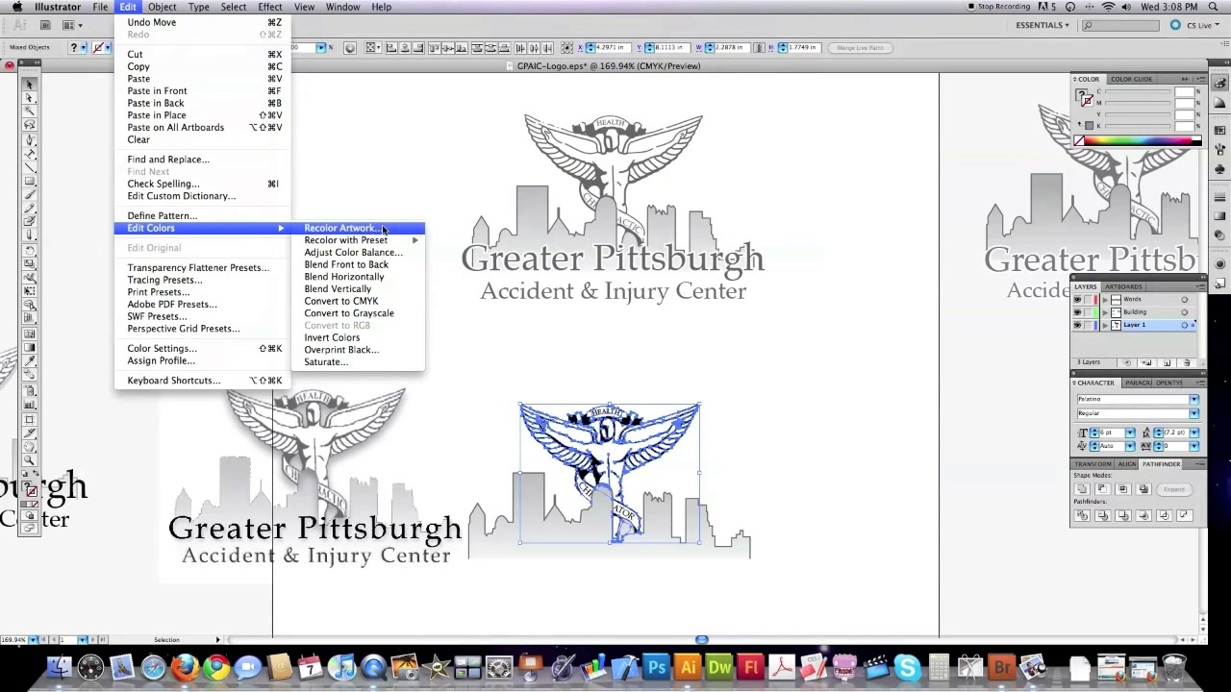
left_click(354, 252)
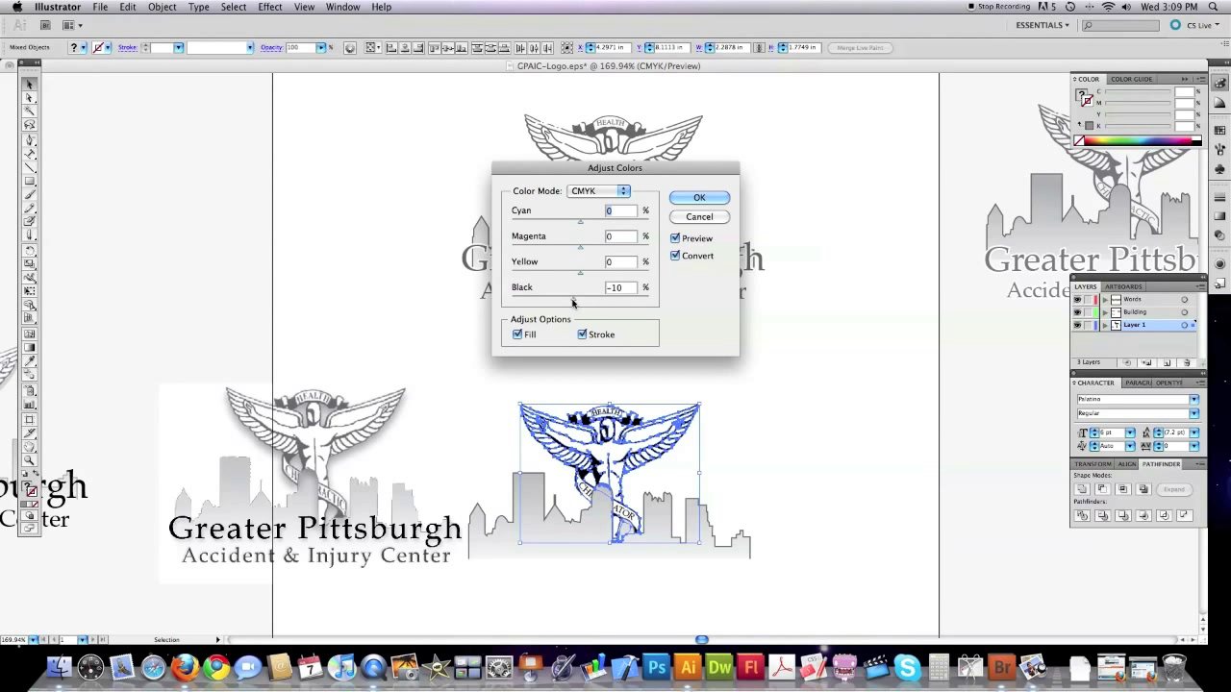
left_click(699, 197)
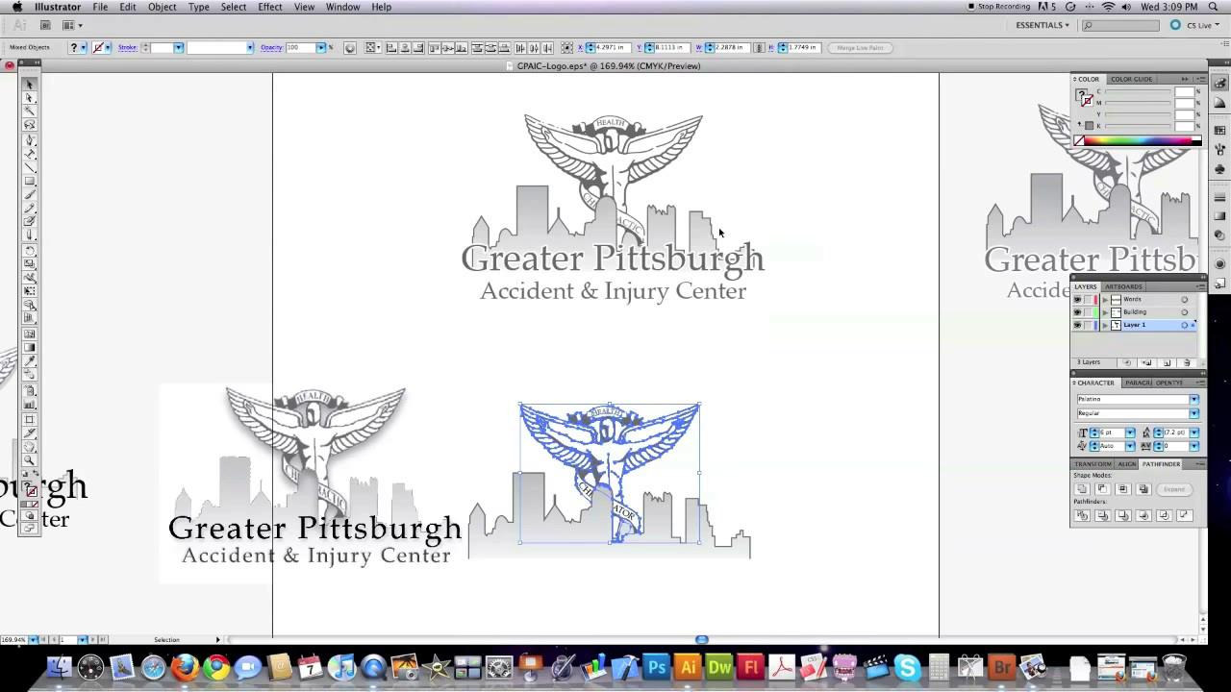
left_click(783, 397)
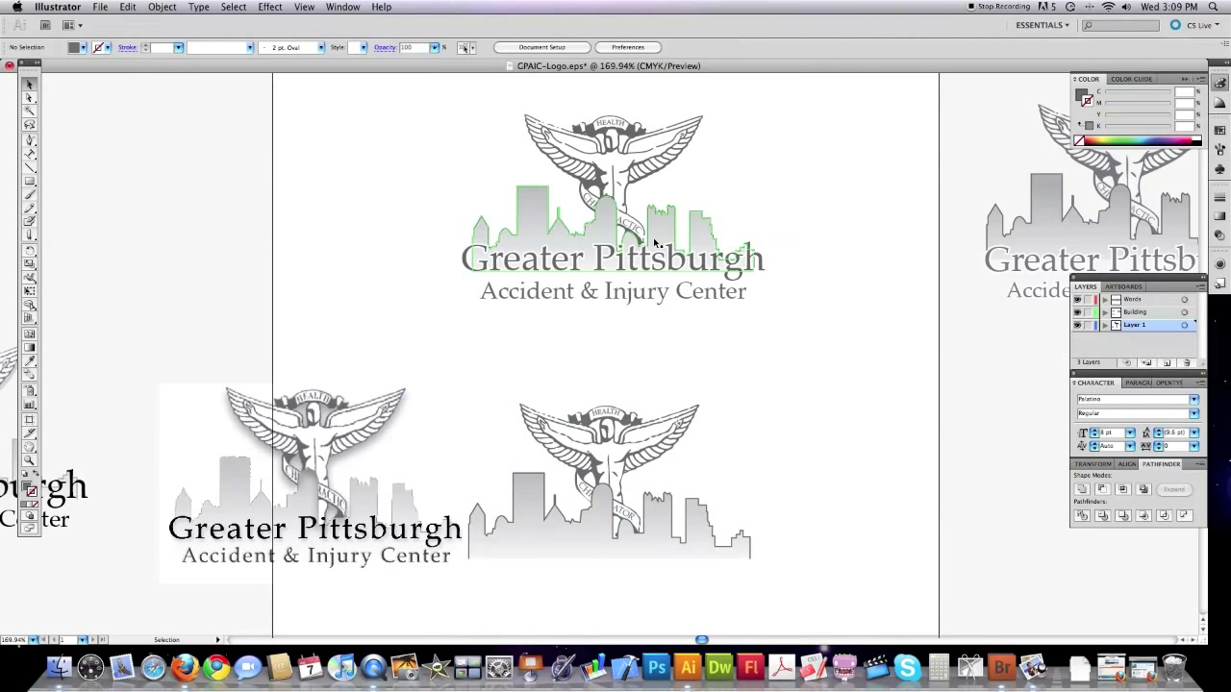
- Paste the two-line text "Greater Pittsburgh / Accident & Injury Center" below the skyline and scale it up to about 22.24 pt
scroll(893, 385, "down", 5)
left_click_drag(29, 154, 66, 158)
left_click(488, 488)
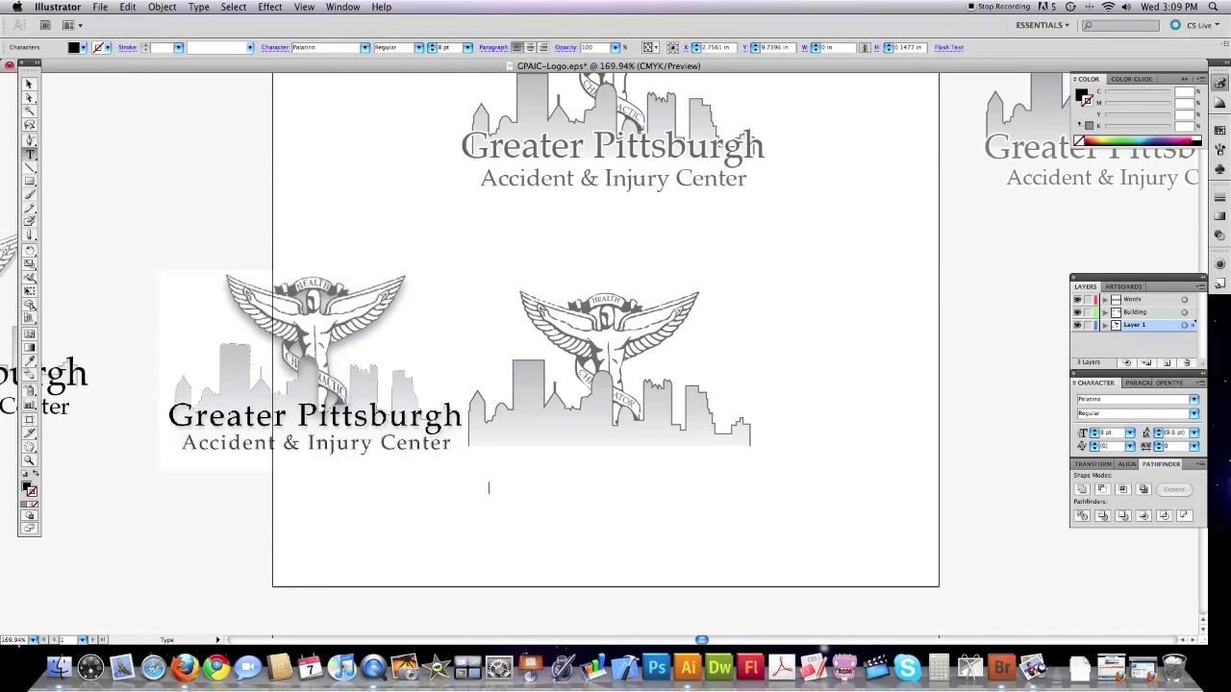
key("super+v")
left_click(29, 85)
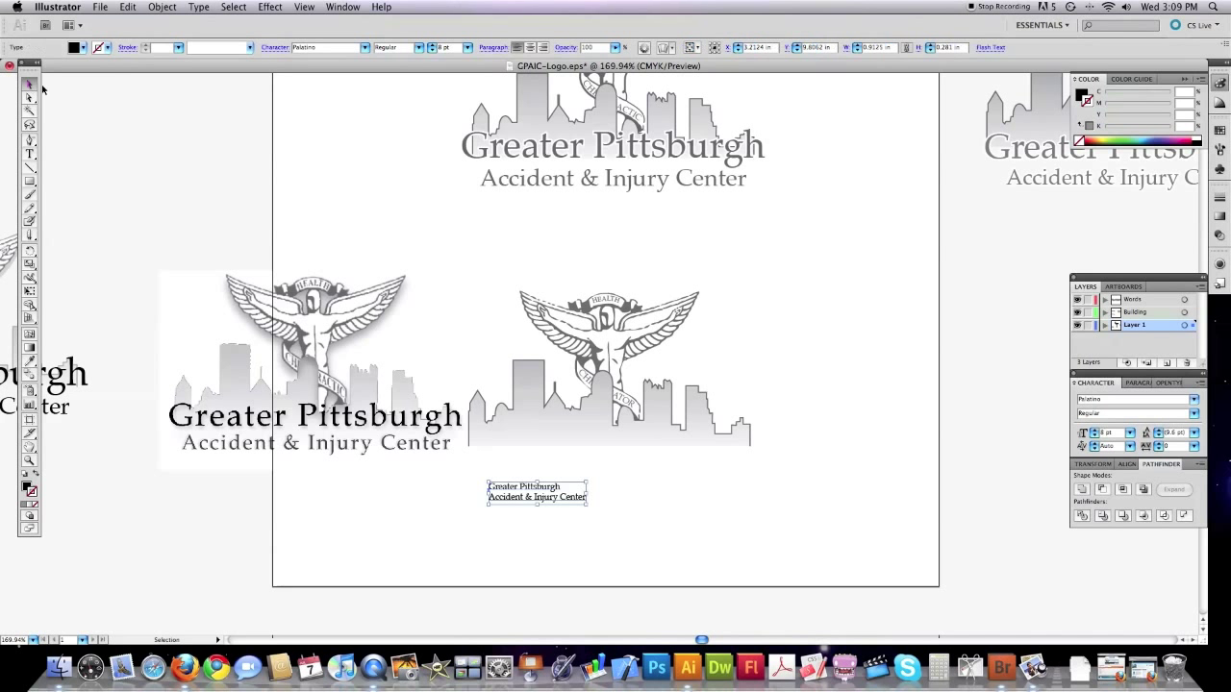
left_click_drag(586, 481, 760, 440)
left_click(670, 510)
left_click(646, 485)
- Set the font size of the "Greater Pittsburgh" line to 33 pt
left_click(30, 154)
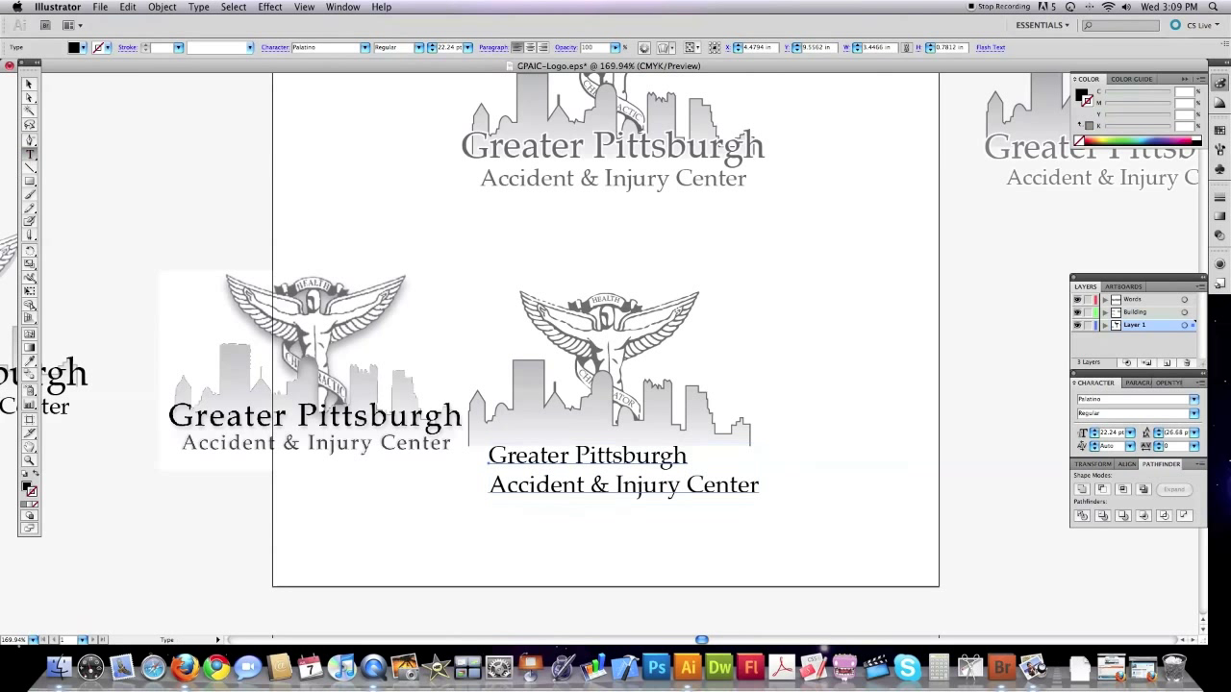
triple_click(587, 456)
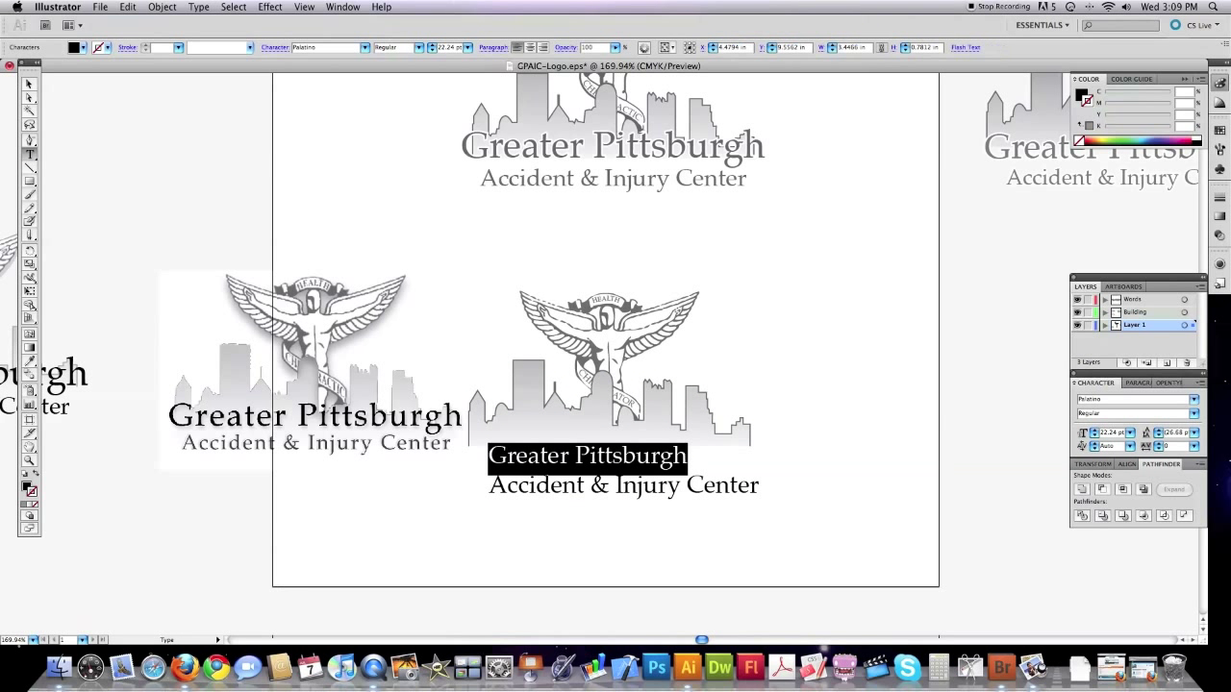
left_click(432, 45)
left_click(432, 45)
left_click(433, 46)
left_click(433, 46)
left_click(433, 46)
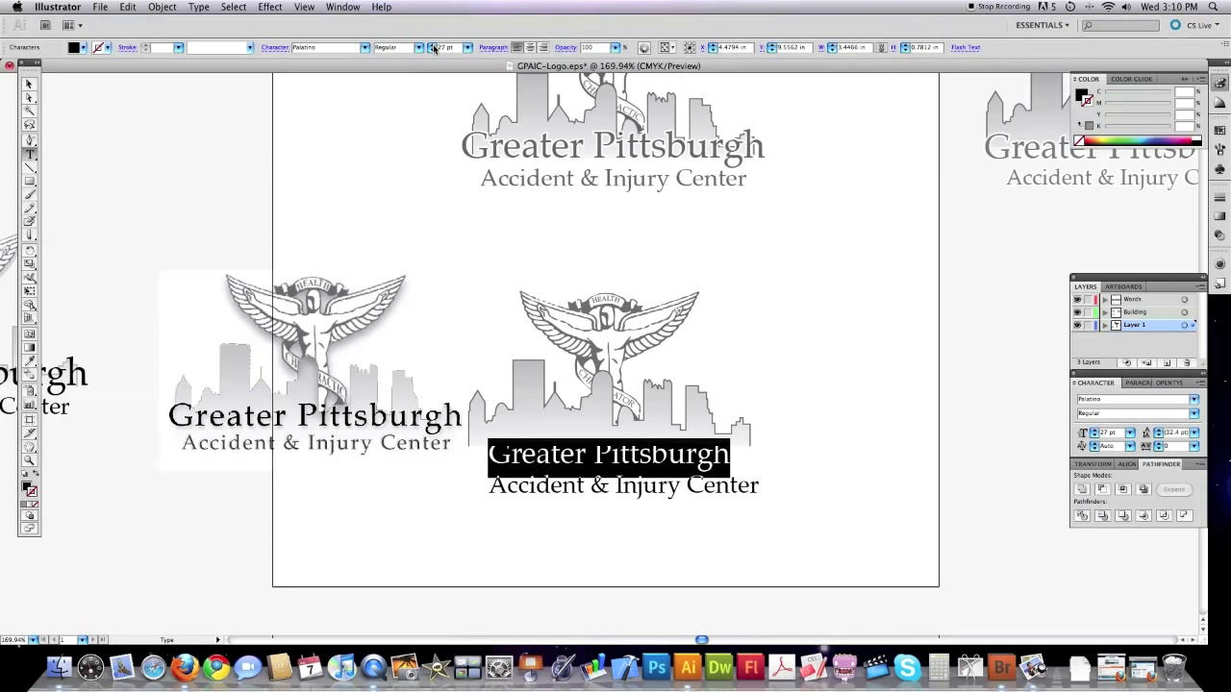
left_click(432, 45)
left_click(433, 45)
left_click(433, 45)
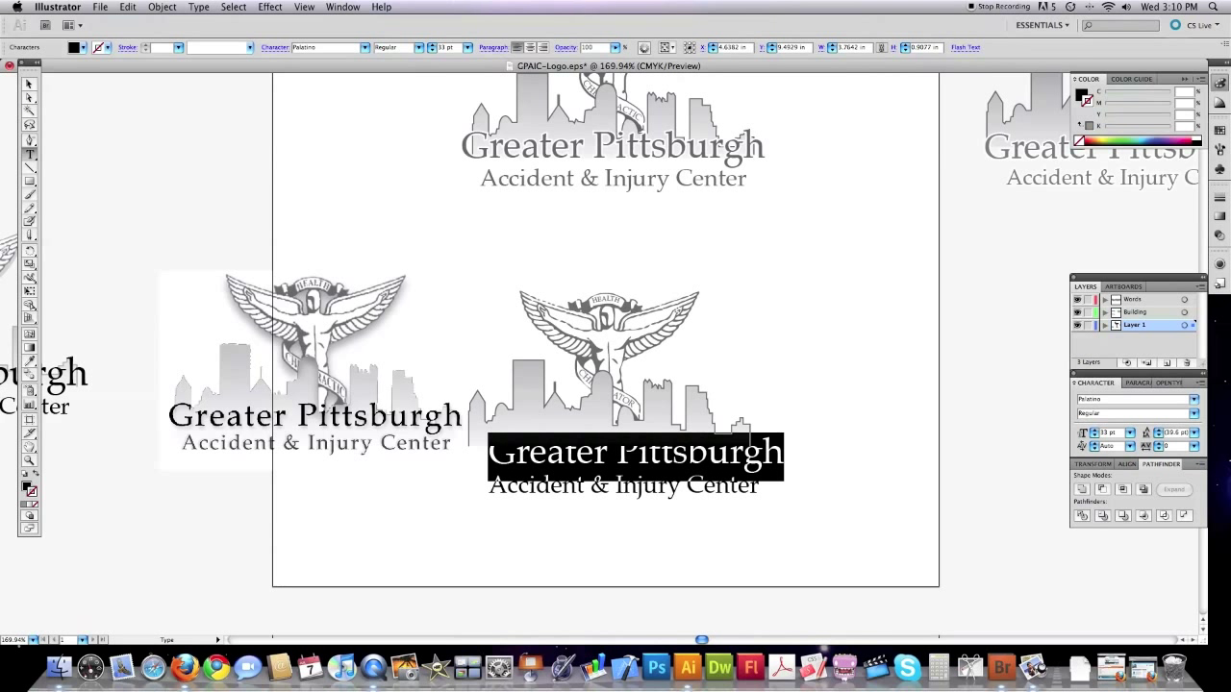
- Center-align both lines of the company name text
left_click_drag(760, 486, 489, 452)
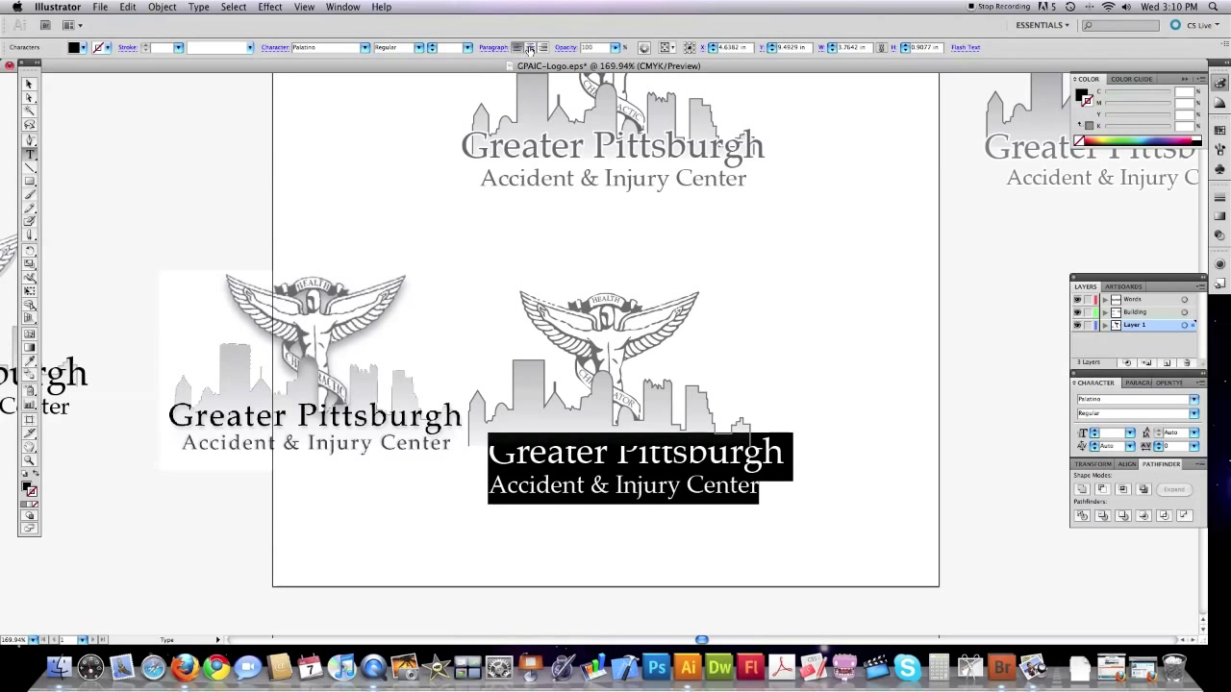
left_click(529, 47)
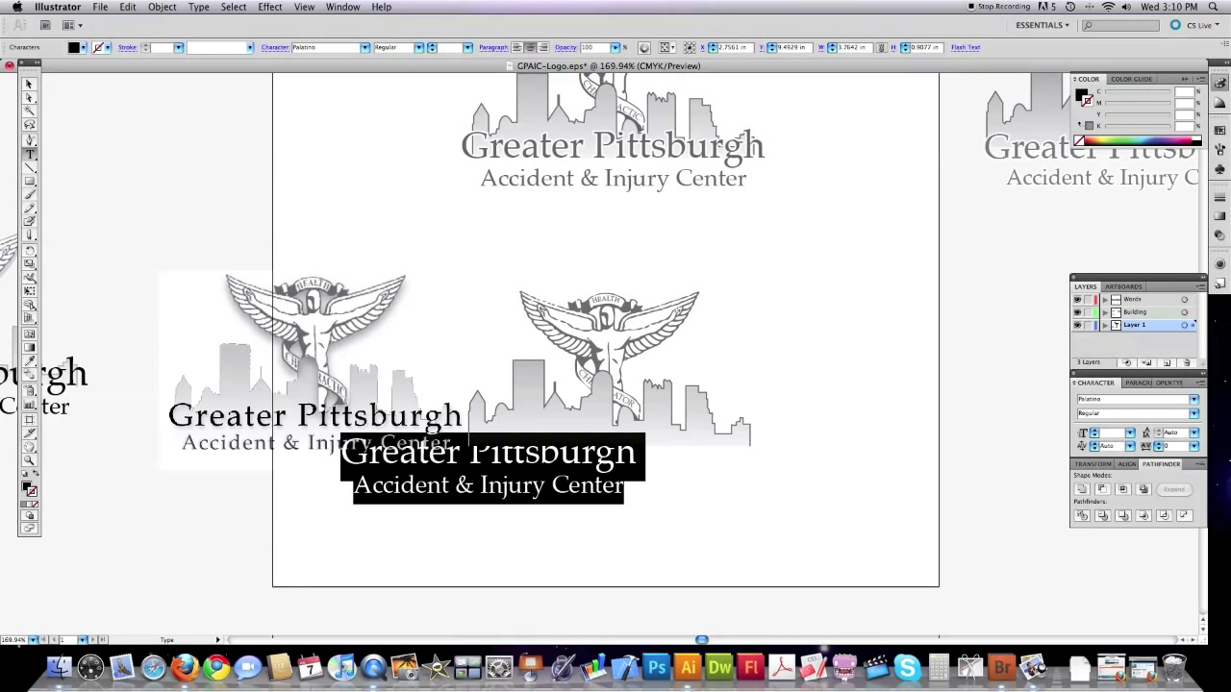
left_click(29, 85)
left_click(667, 503)
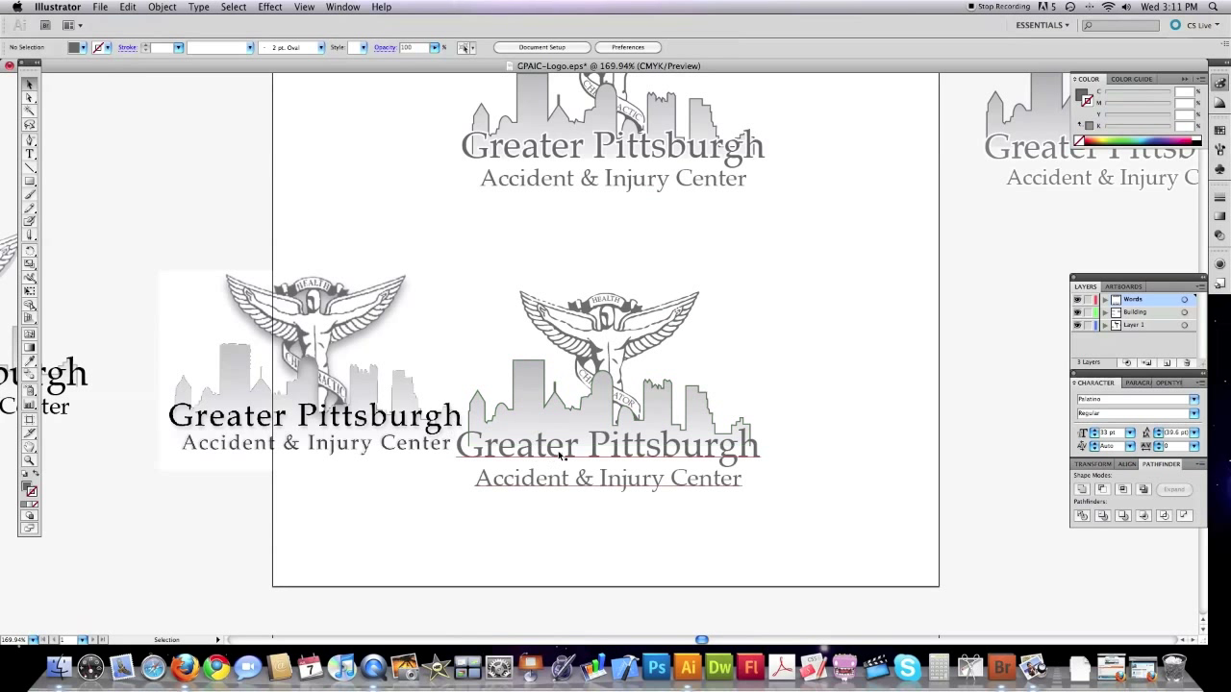
- Nudge the company name text upward in small increments so "Greater Pittsburgh" overlaps the skyline's base
left_click(620, 458)
key("Up")
key("Up")
key("Up")
key("Up")
key("Up")
key("Up")
key("Up")
key("Up")
key("Up")
key("Up")
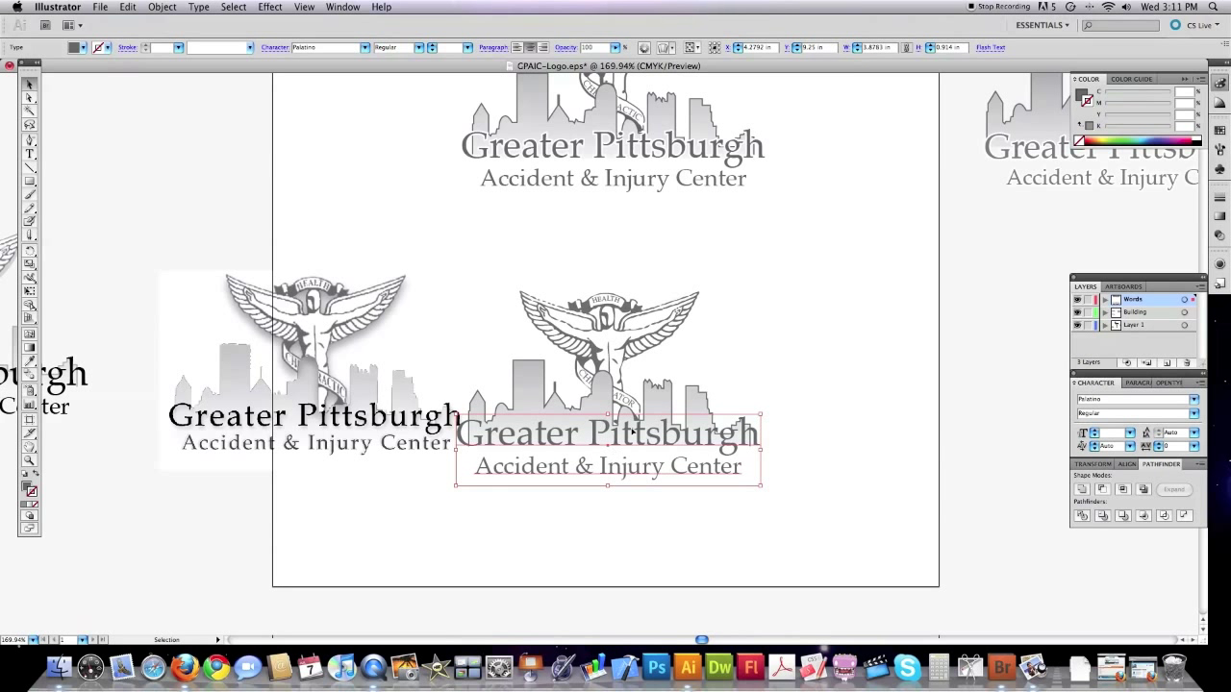
key("a")
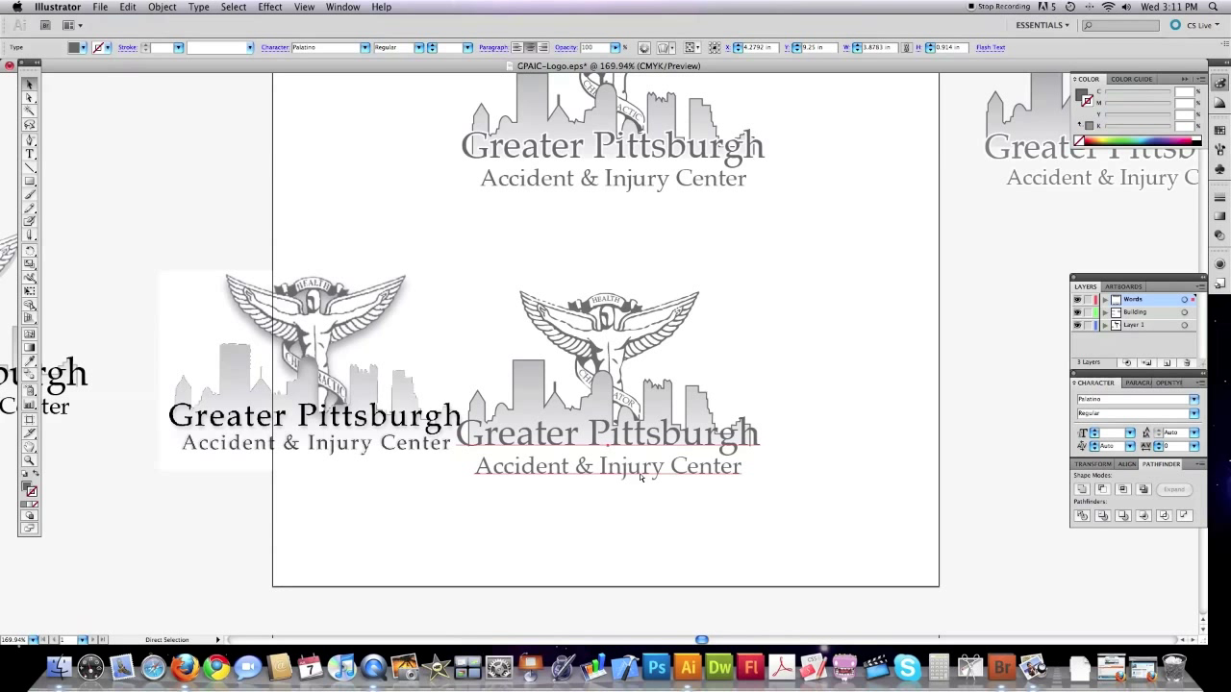
key("v")
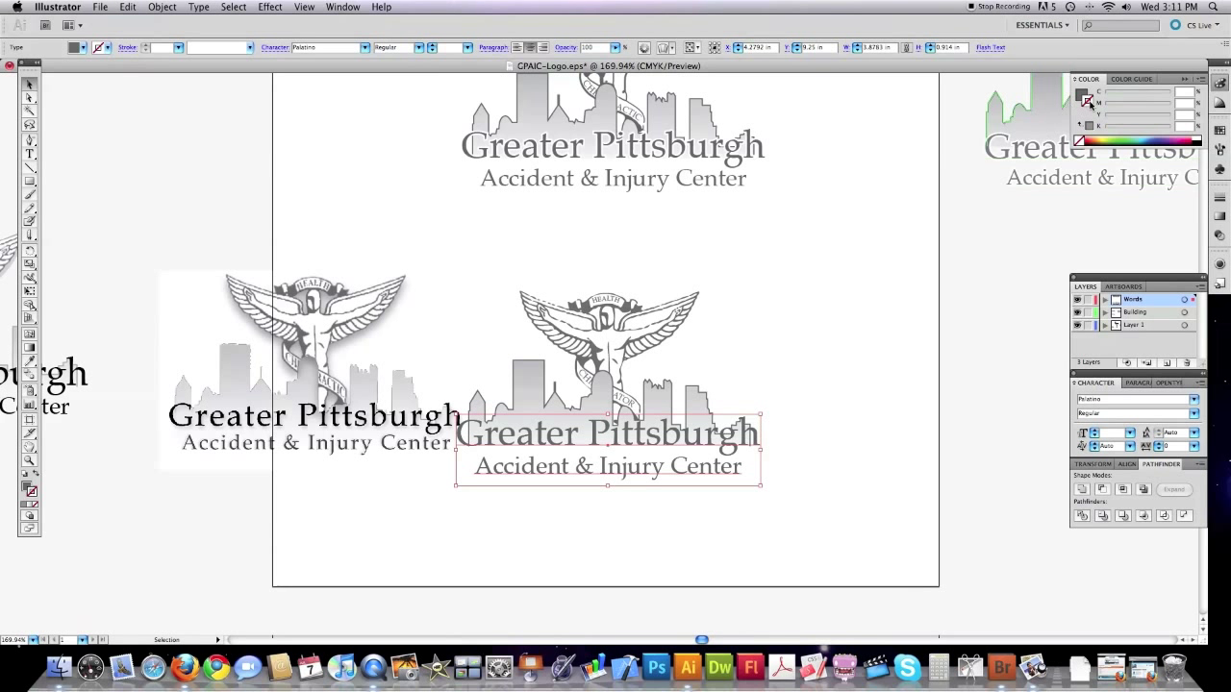
- Give the company name text a white stroke with a weight of 3 pt, and deselect it
left_click(1198, 137)
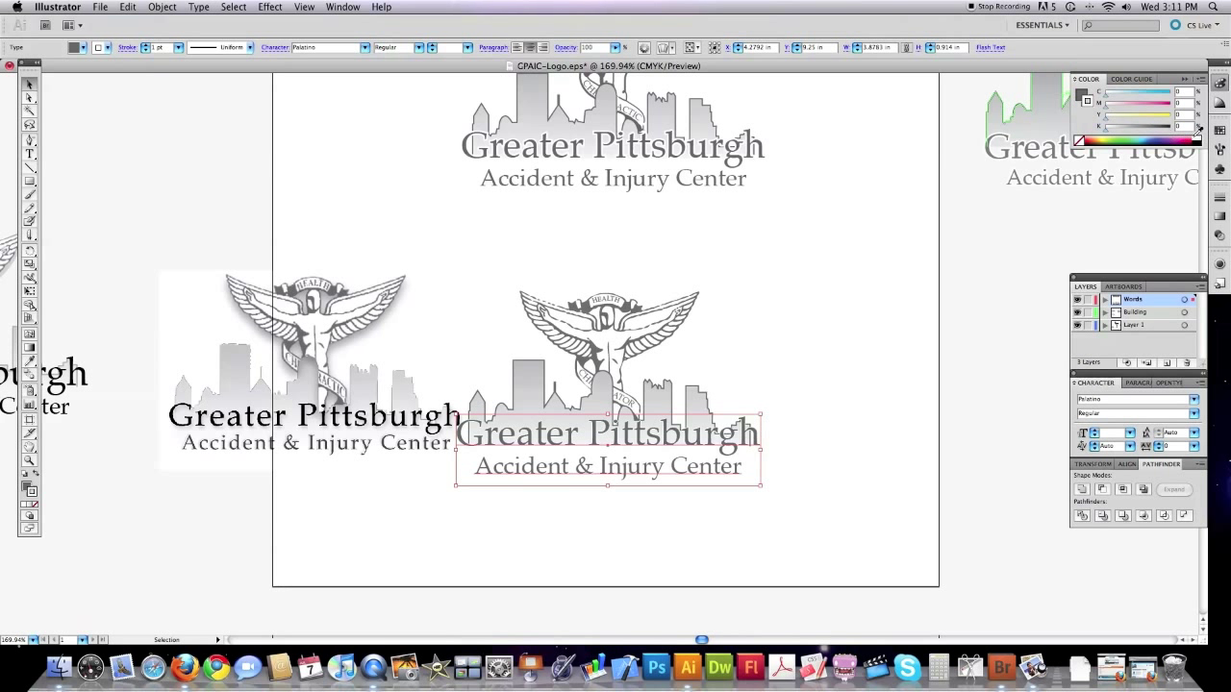
left_click(1220, 198)
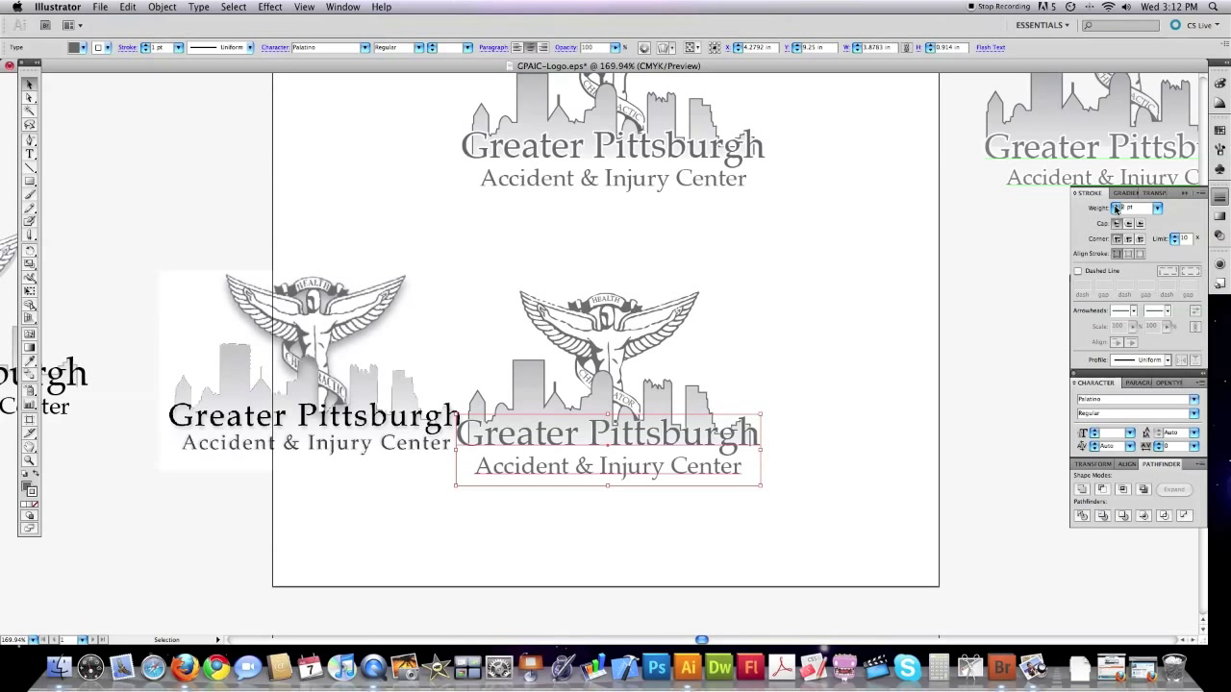
left_click(1116, 206)
left_click(1116, 206)
left_click(687, 535)
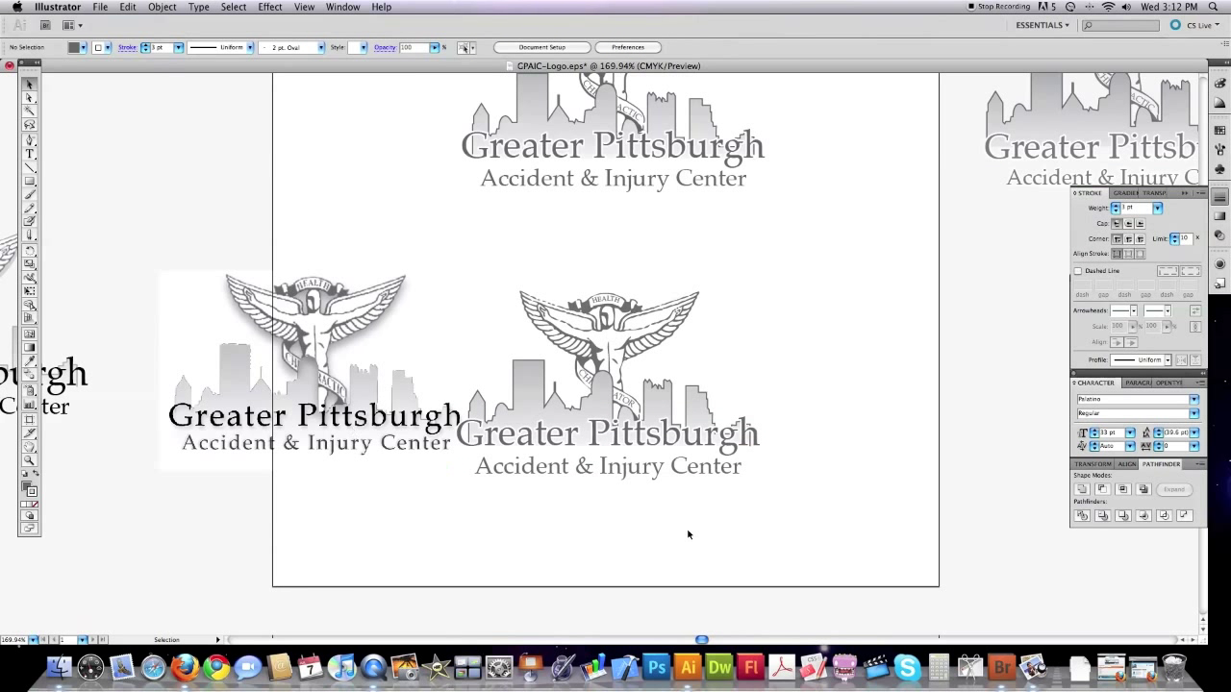
- Select the whole rebuilt logo and move it up and away from the raster reference, then deselect it
left_click_drag(582, 372, 510, 265)
left_click_drag(535, 416, 635, 353)
left_click(585, 582)
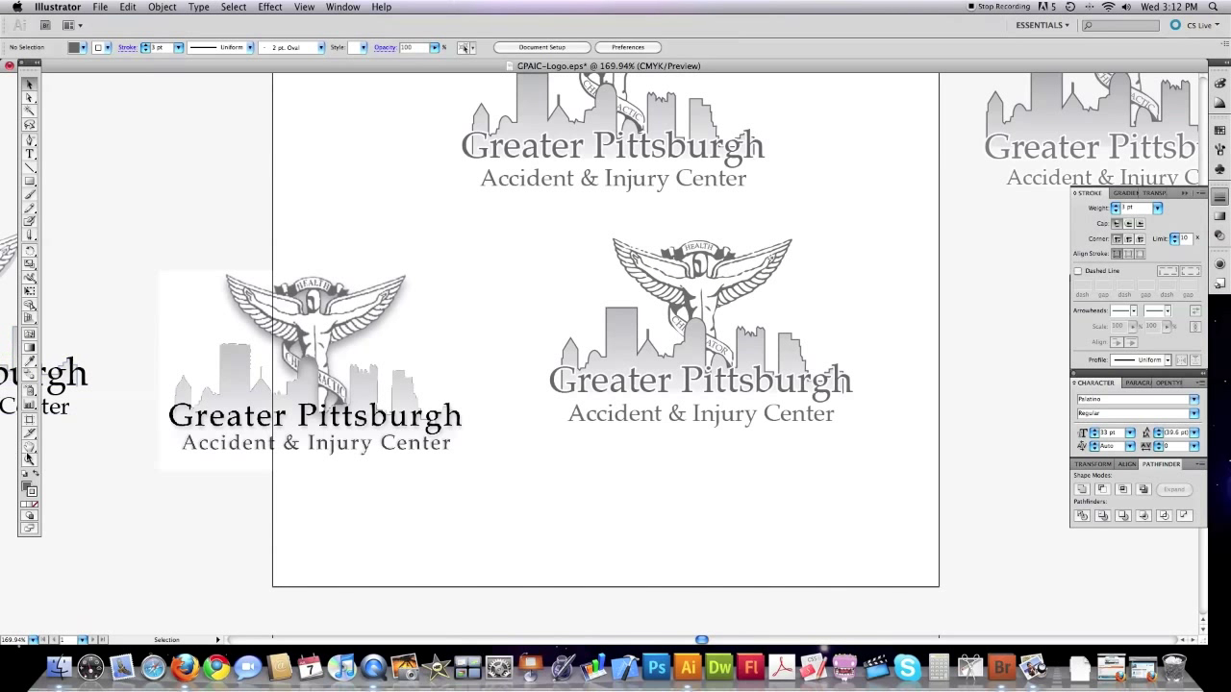
- Examine the assembled logo up close at 400%
left_click(688, 329)
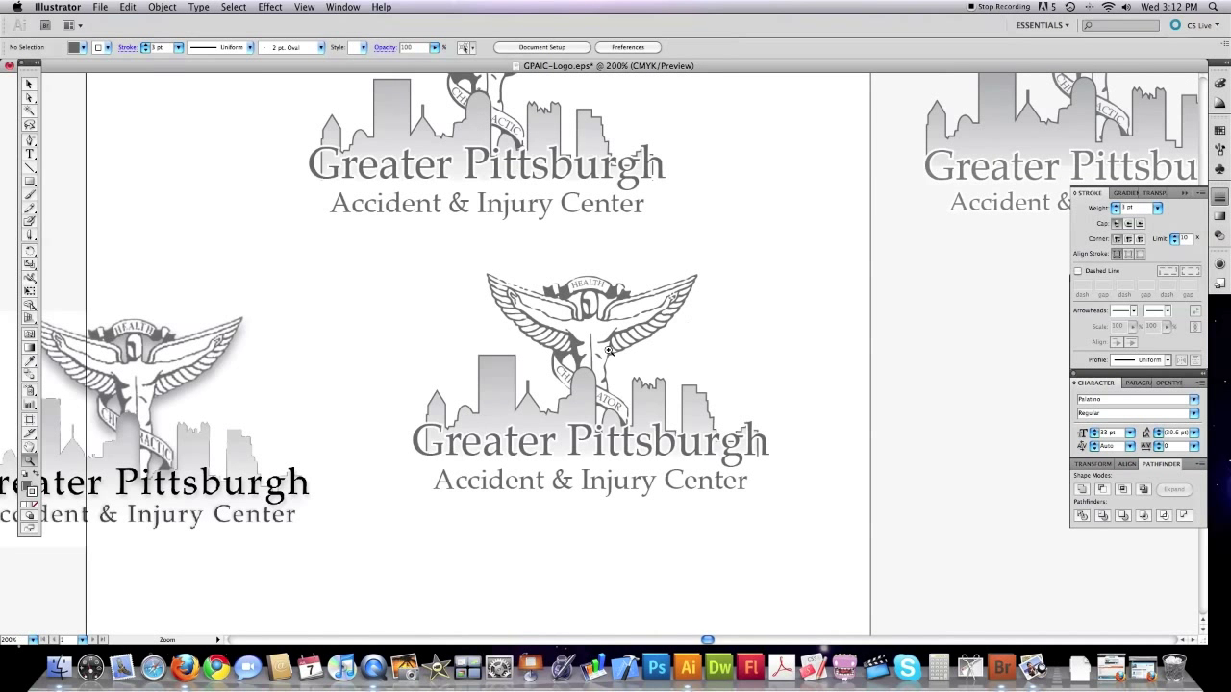
left_click(609, 351)
left_click(605, 350)
scroll(616, 350, "down", 2)
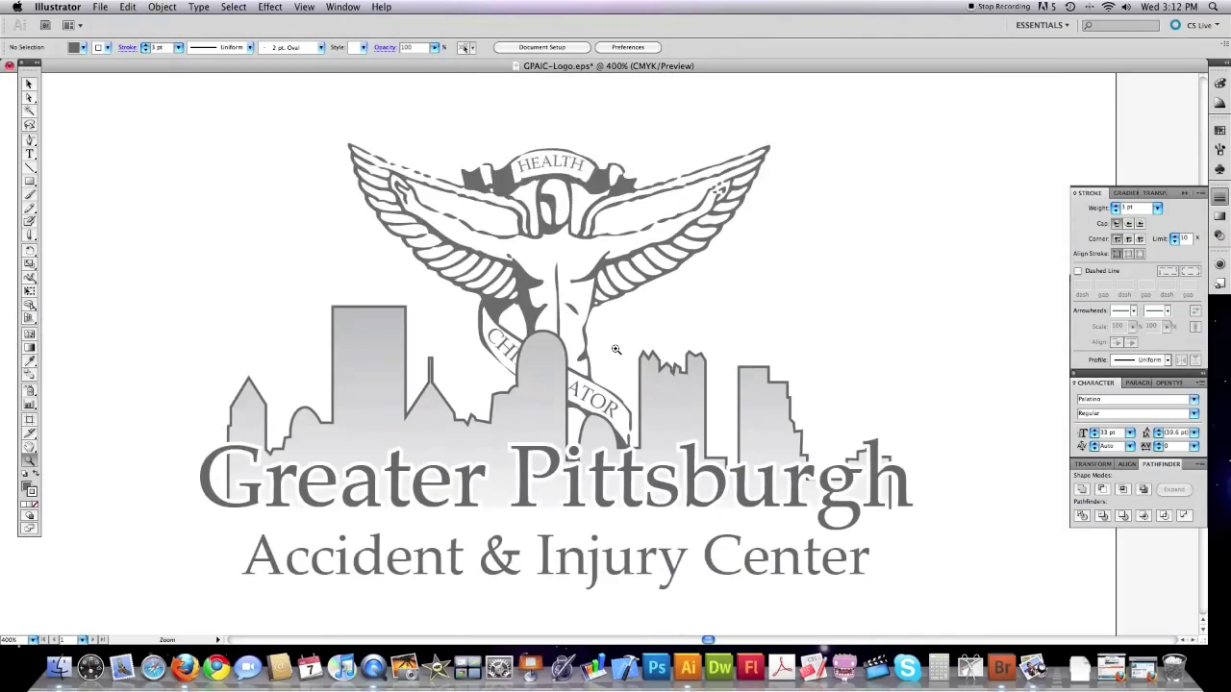